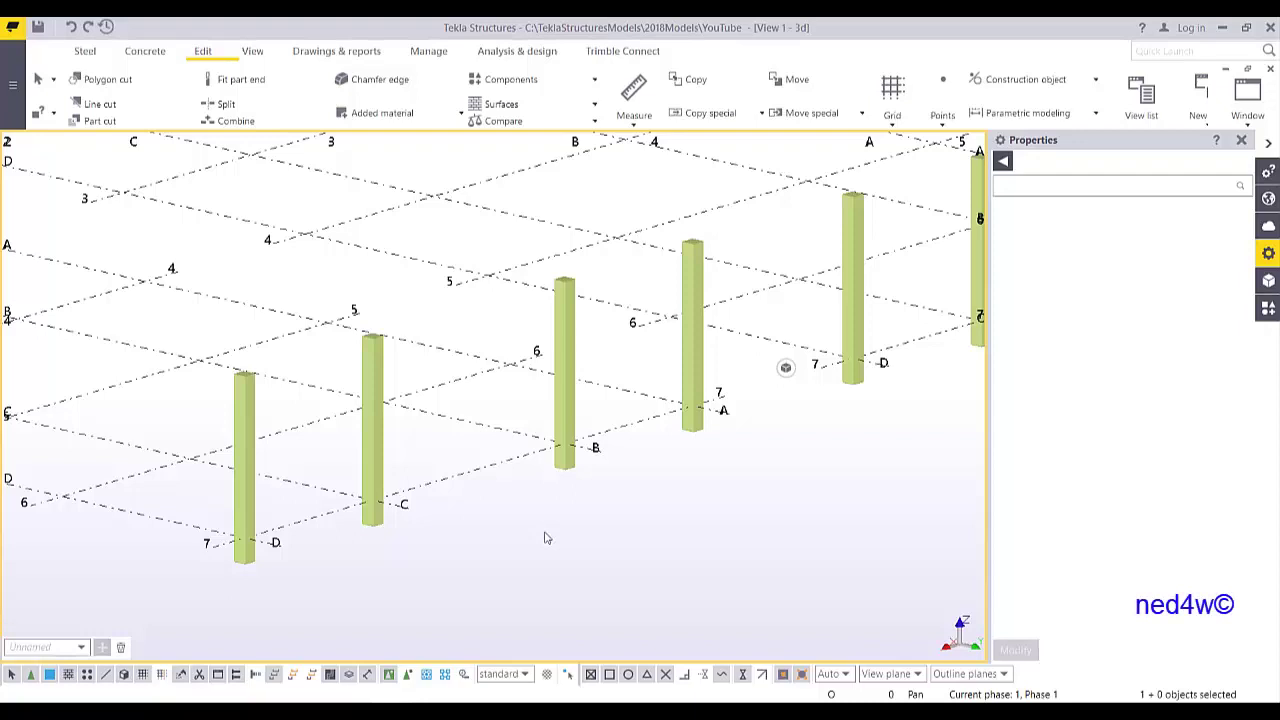
- Check the profile size and bottom level of the concrete column at grid intersection D/7
scroll(473, 484, "up", 5)
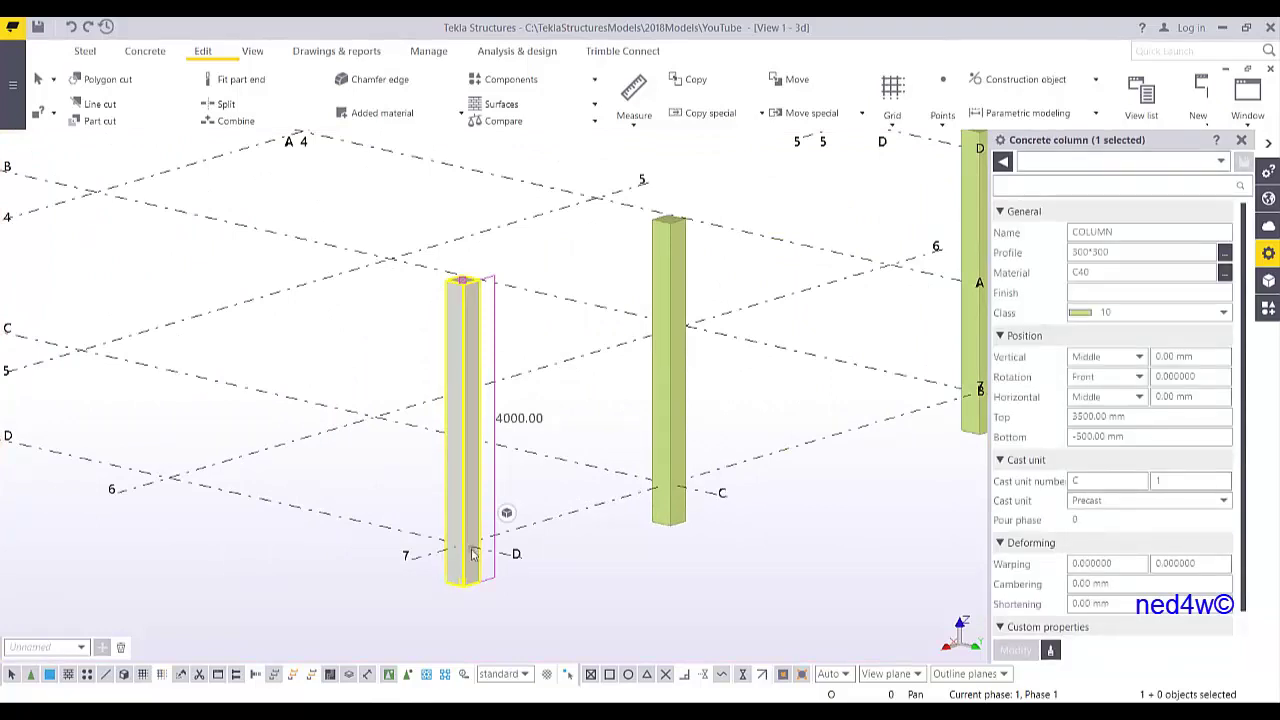
left_click(1100, 252)
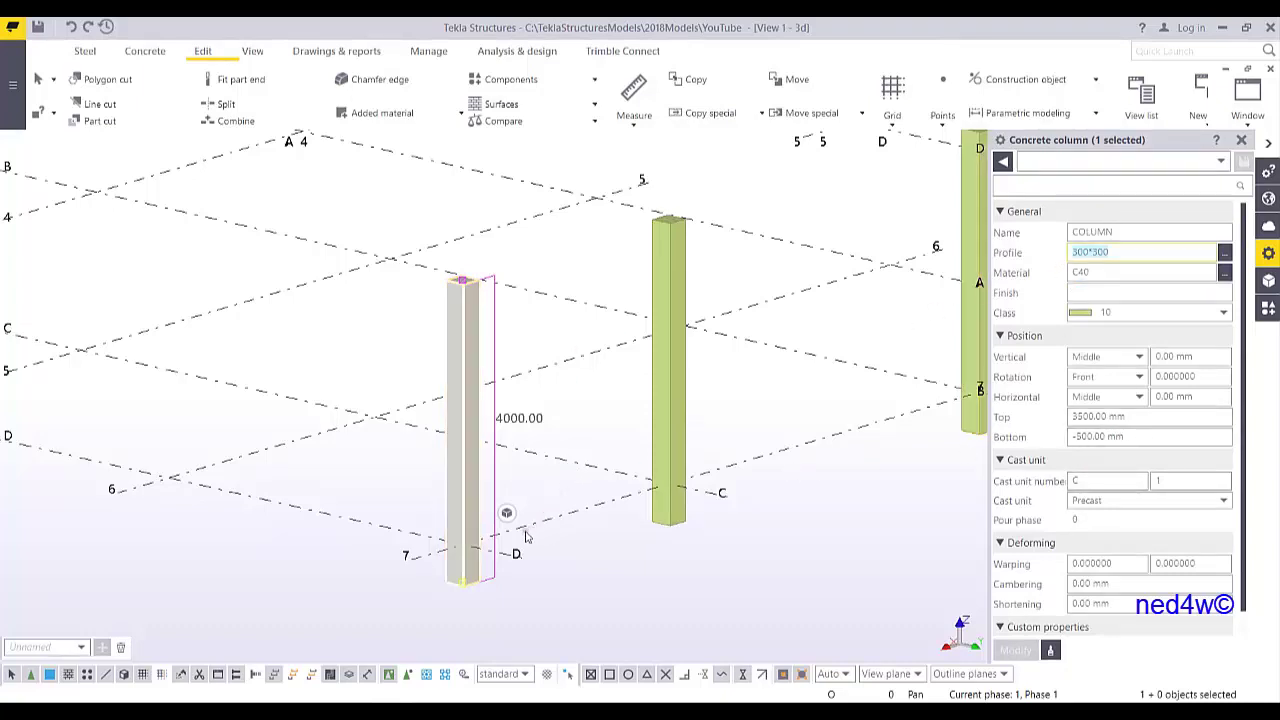
scroll(527, 538, "up", 6)
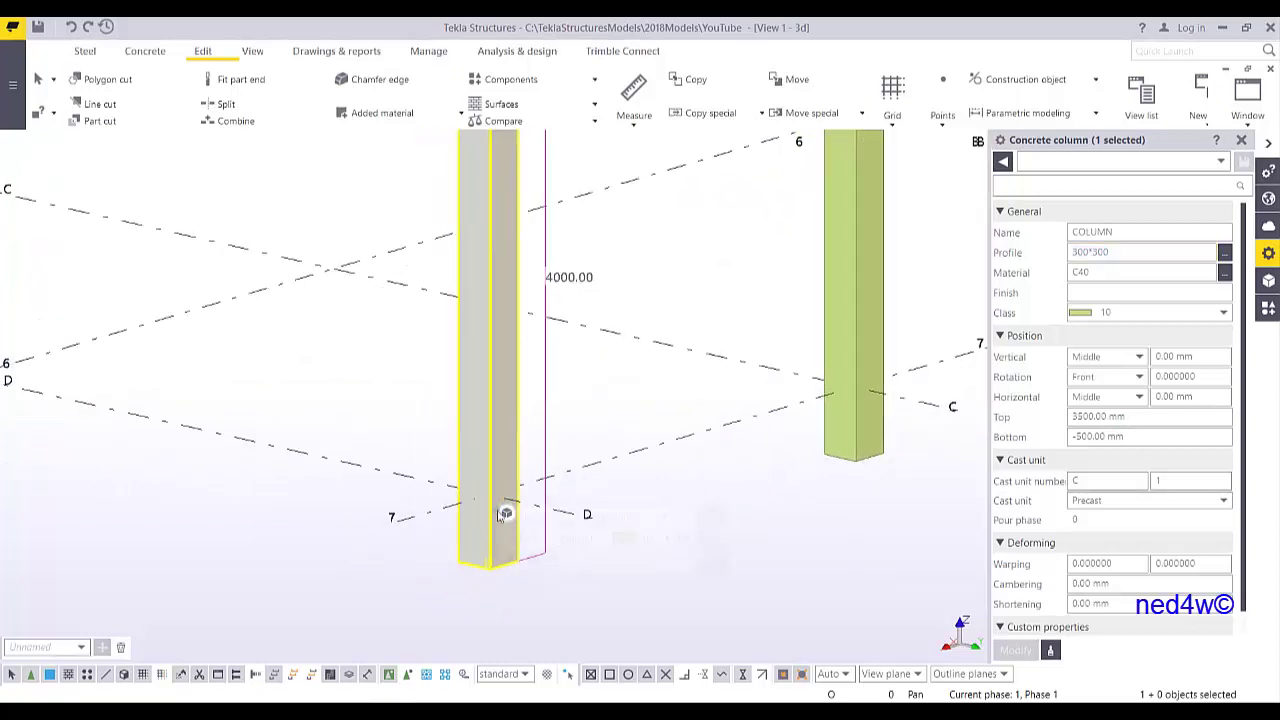
middle_click_drag(479, 570, 403, 534)
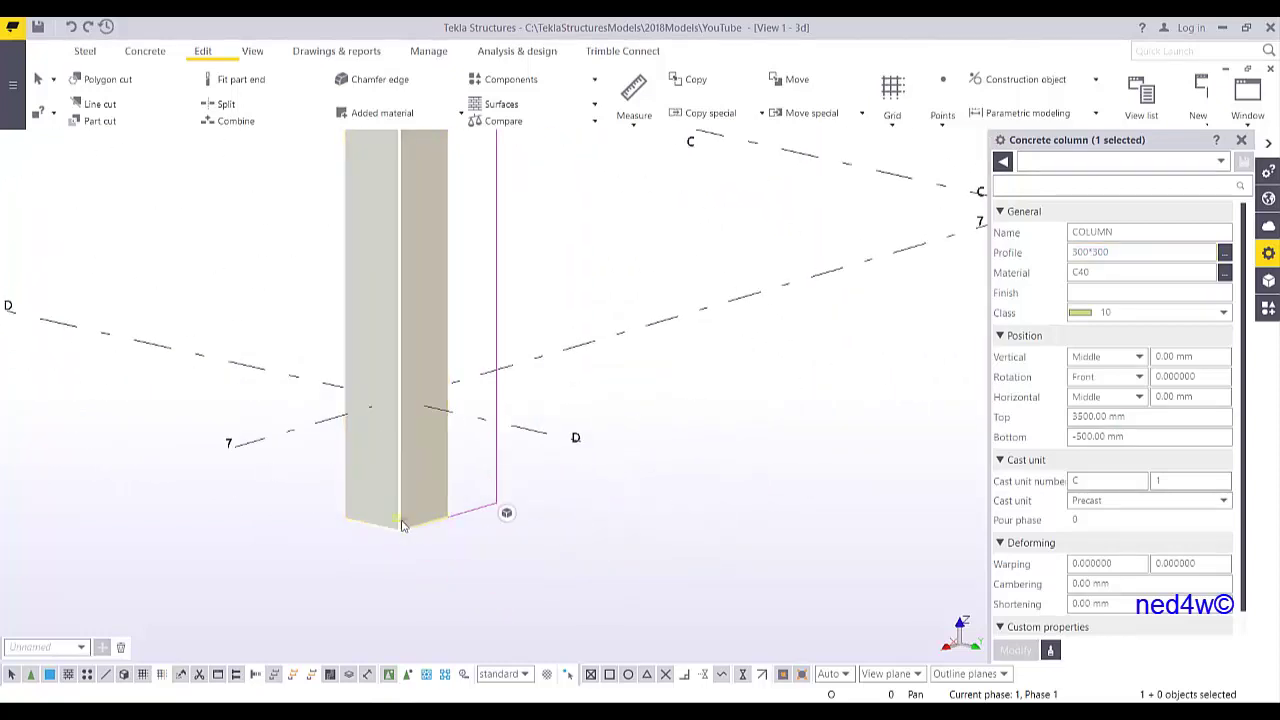
left_click(1138, 437)
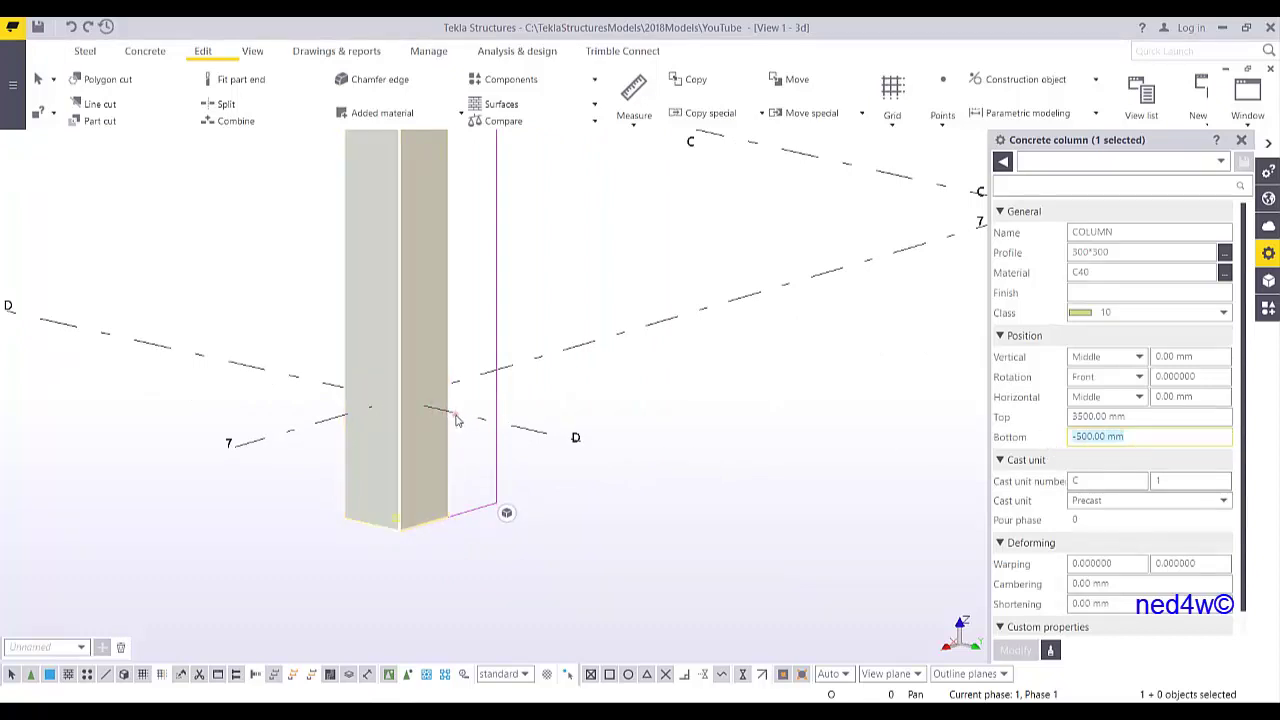
left_click(537, 402)
- Show the D/7 column as transparent and measure the vertical distance from its base to the grid intersection
left_click(425, 396)
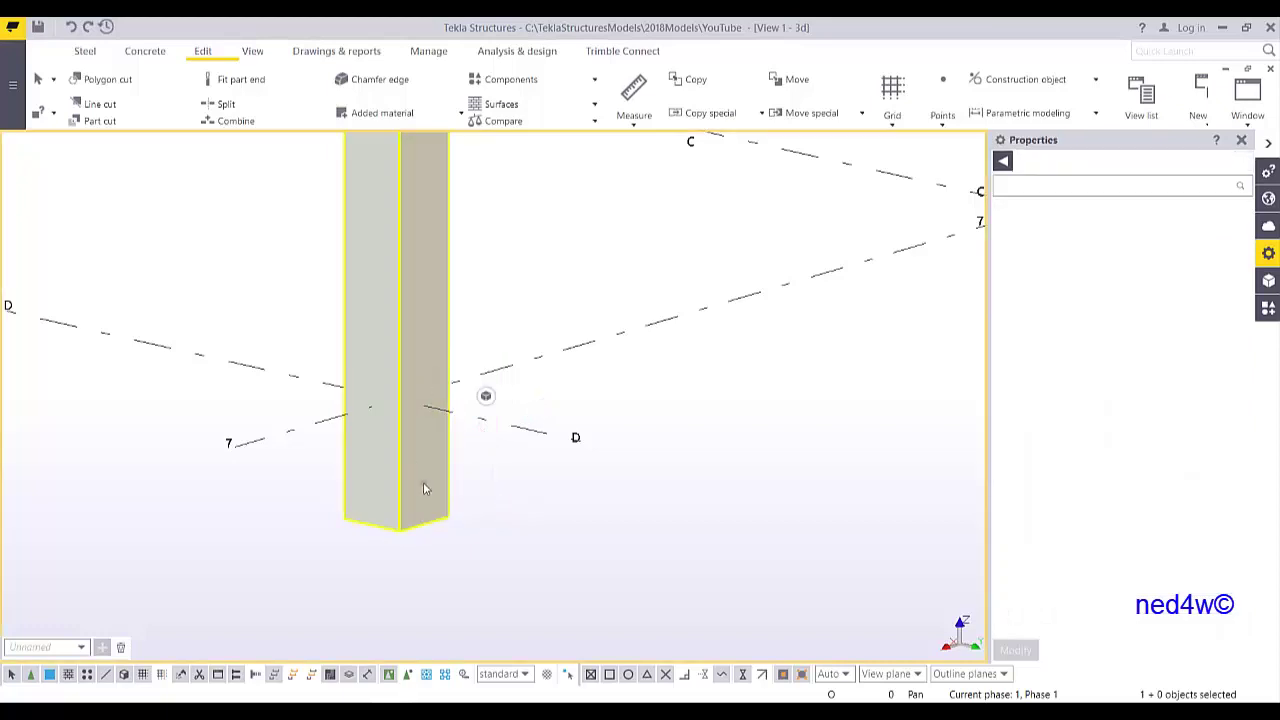
key("ctrl+2")
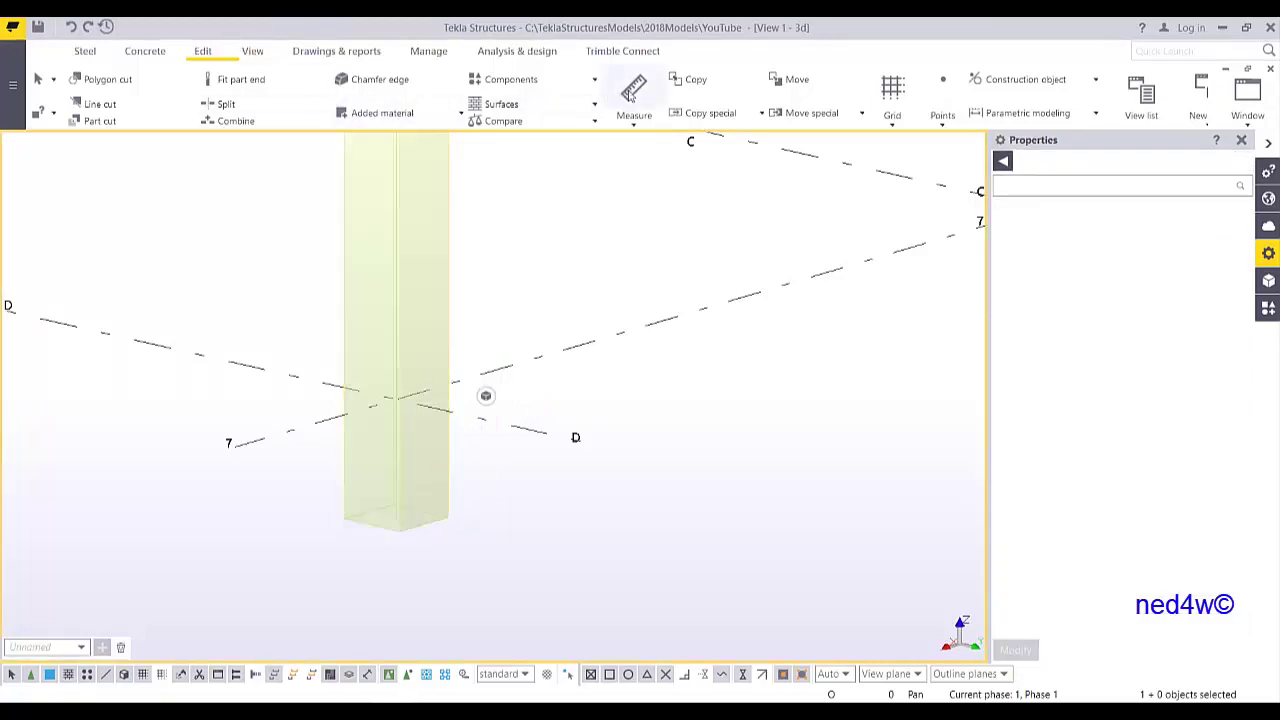
left_click(634, 88)
left_click(396, 517)
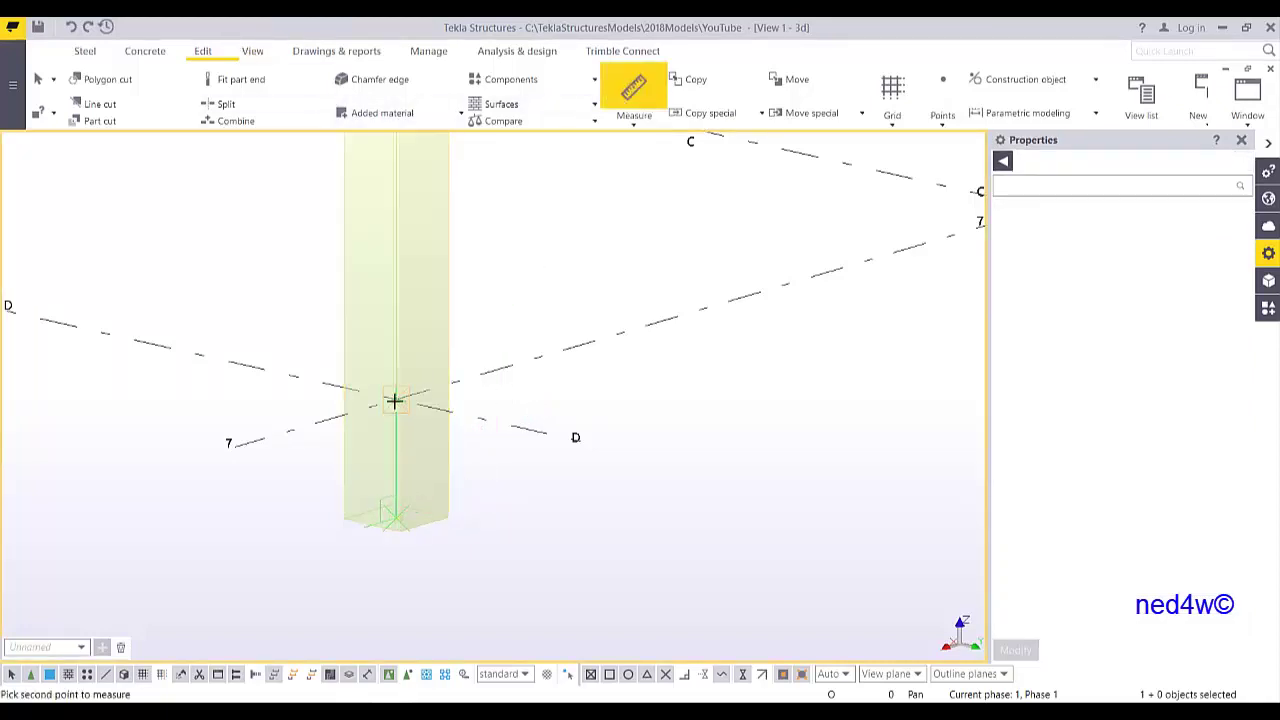
left_click(395, 400)
left_click(565, 522)
right_click(646, 375)
left_click(675, 387)
- Clear the measurement beside the D/7 column from the view
scroll(588, 512, "up", 1)
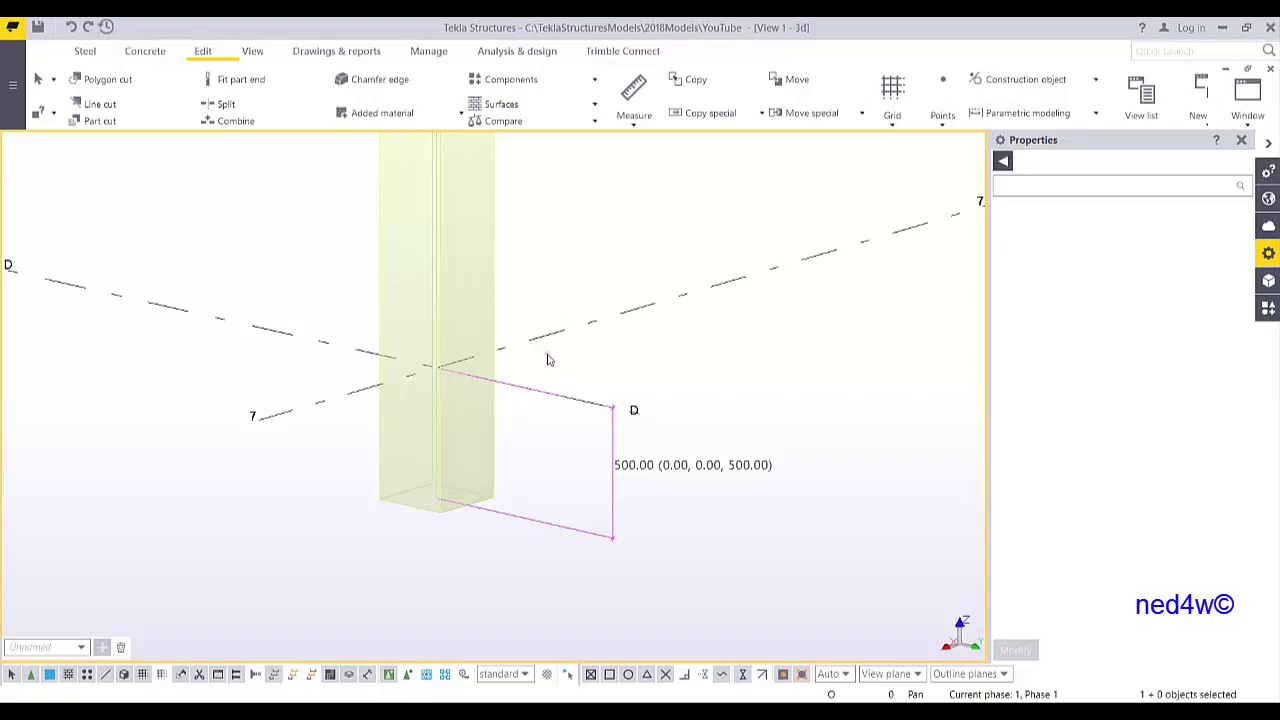
middle_click_drag(541, 332, 563, 369)
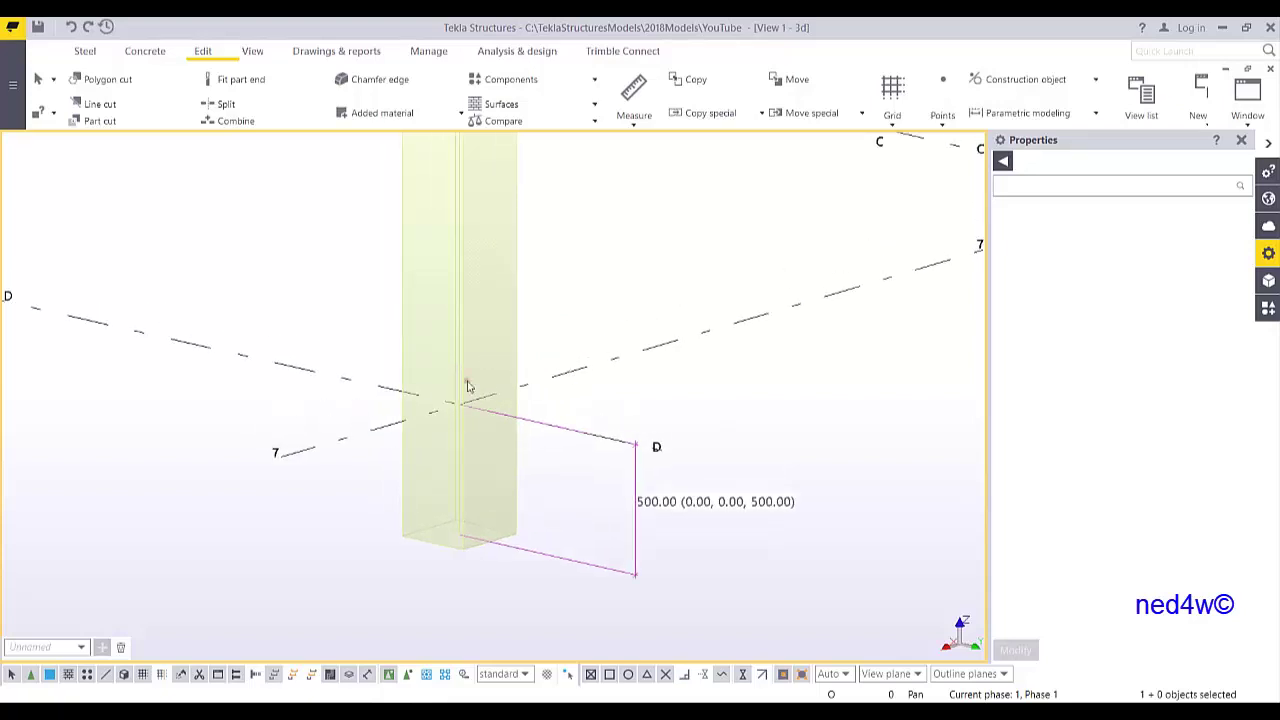
middle_click_drag(509, 408, 567, 392)
scroll(574, 385, "down", 1)
middle_click_drag(652, 370, 611, 363)
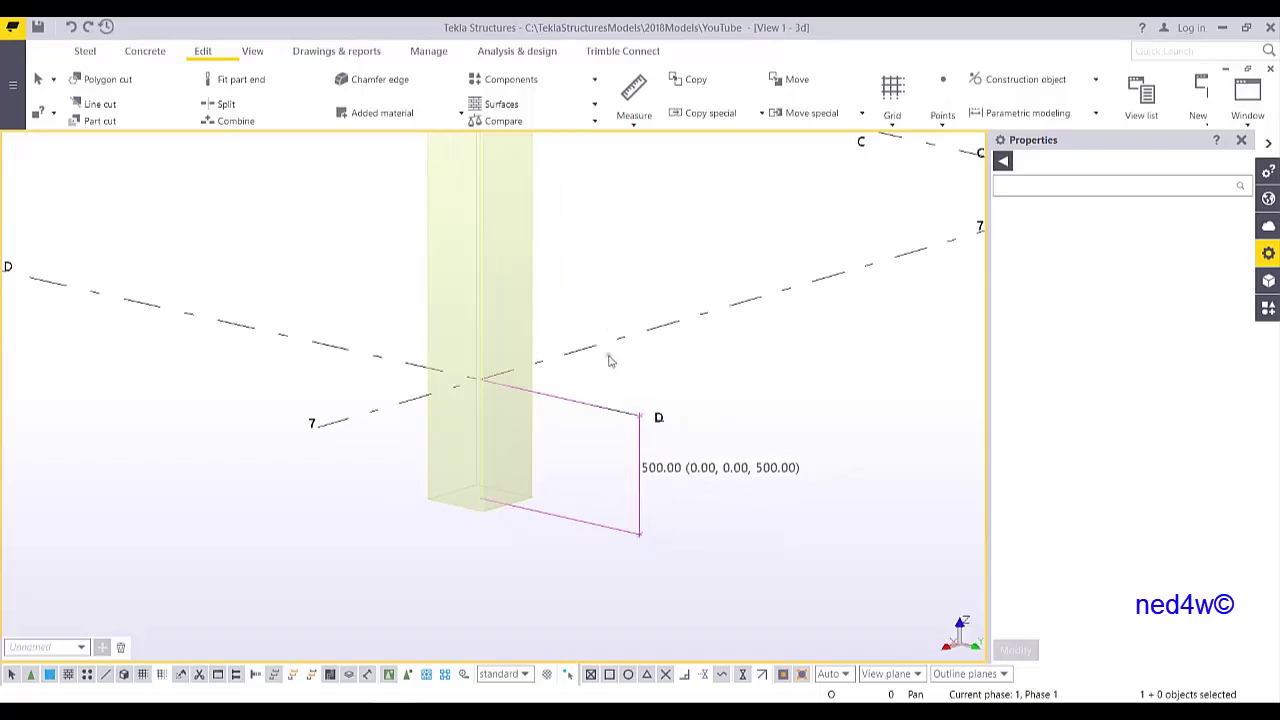
right_click(609, 288)
left_click(640, 368)
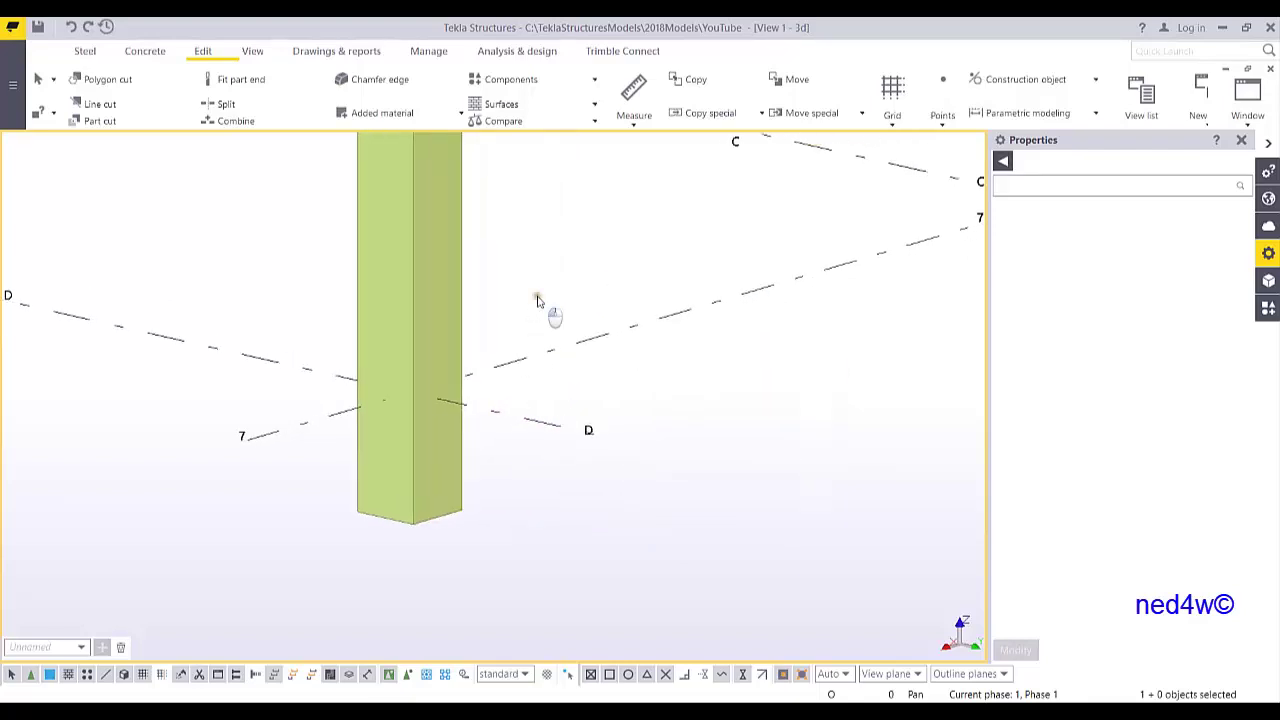
- Start a concrete beam using the variable pyramid profile PRMD500*300-250*150
left_click(145, 51)
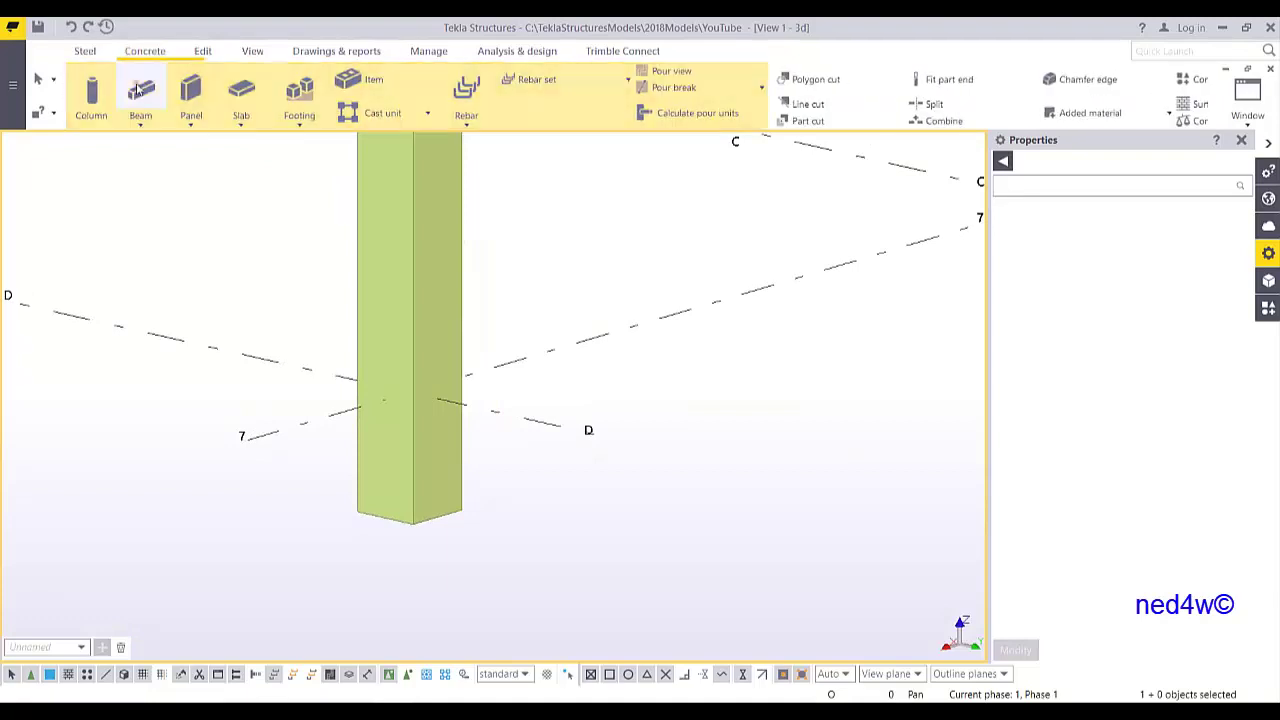
left_click(141, 94)
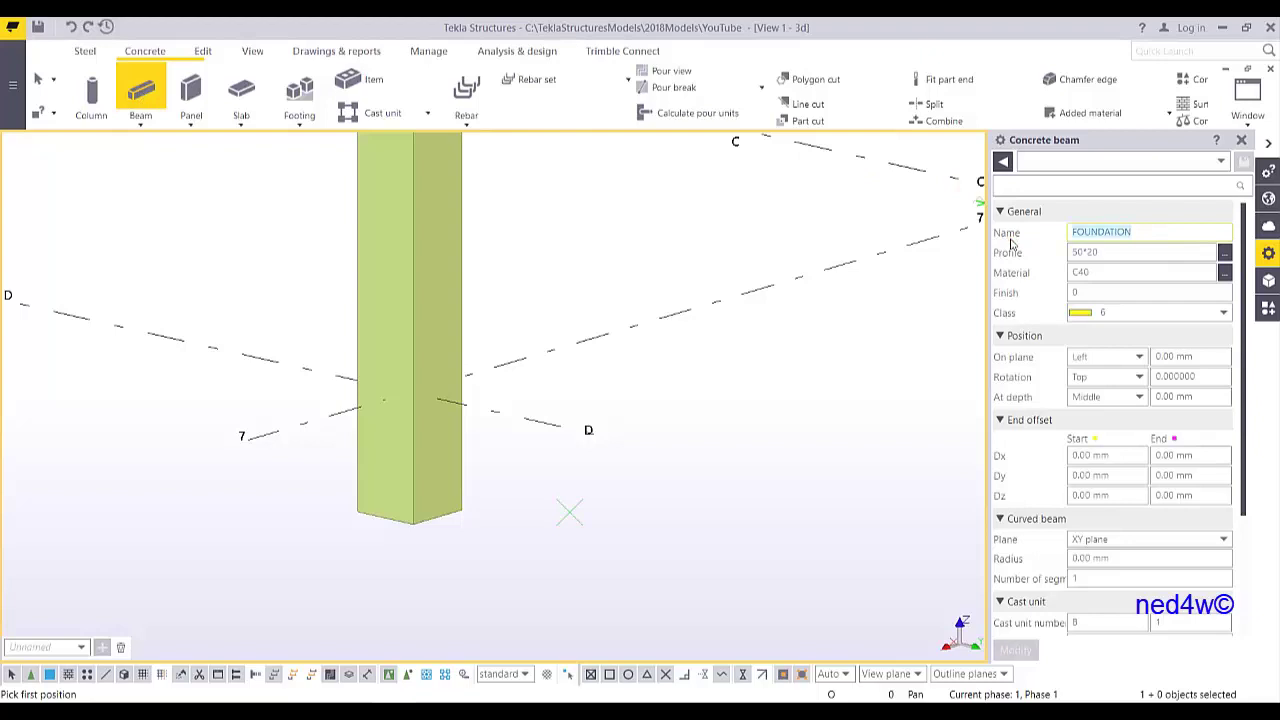
left_click(1225, 252)
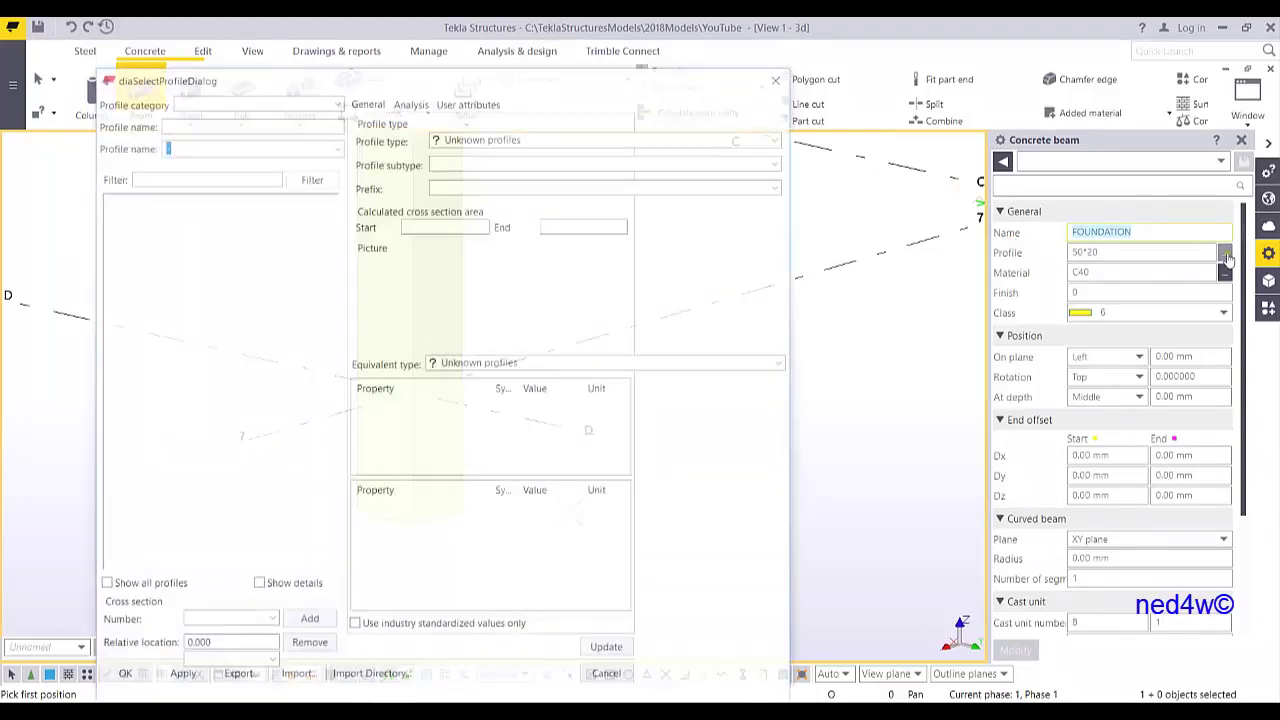
scroll(198, 289, "down", 6)
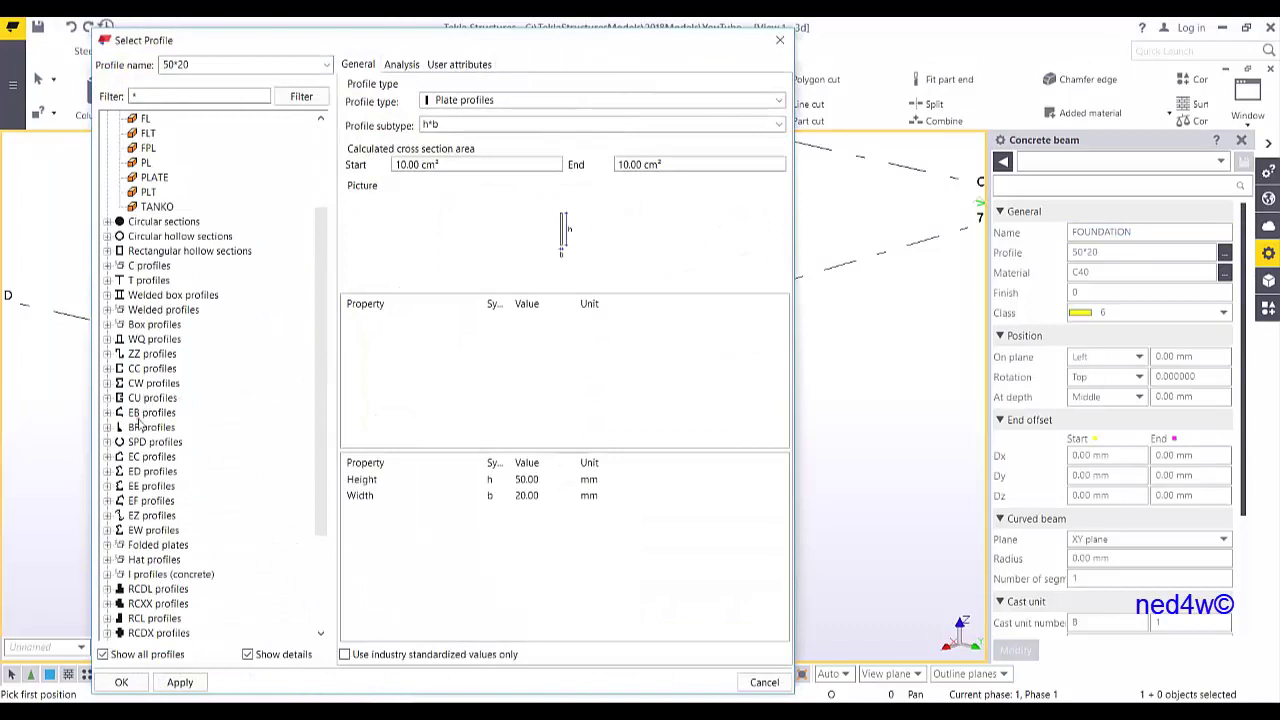
scroll(170, 540, "down", 2)
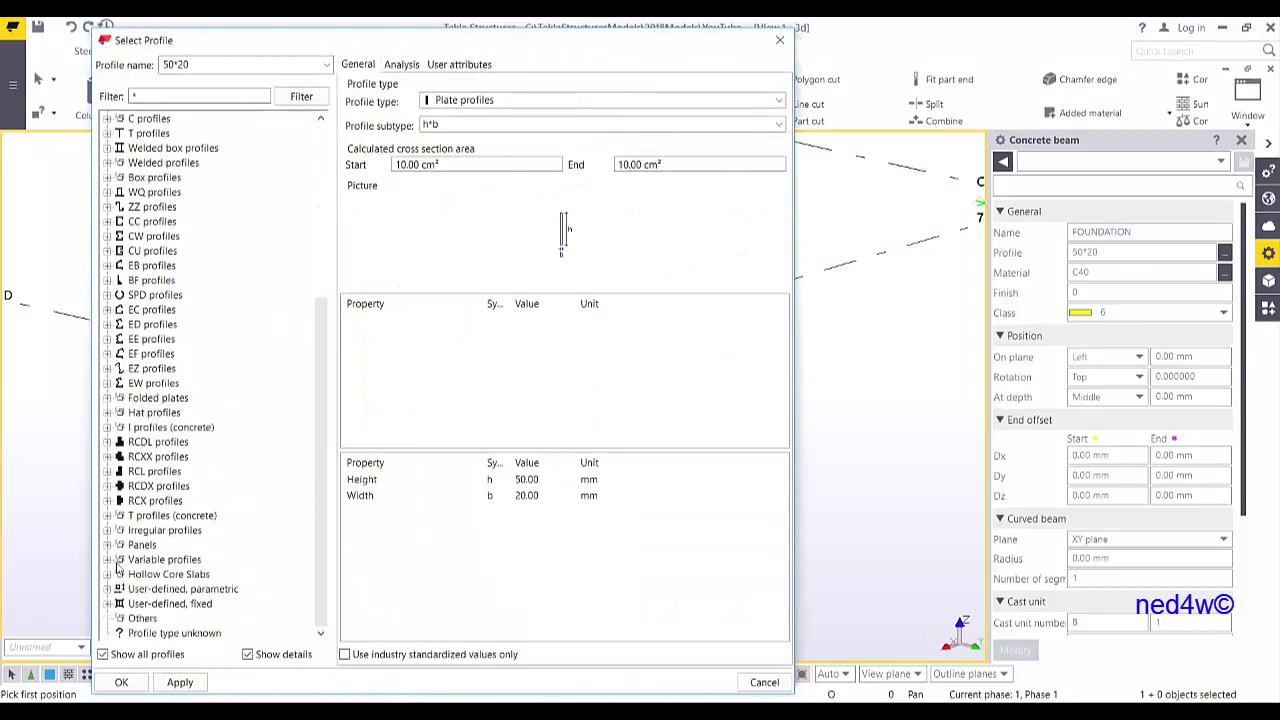
left_click(108, 560)
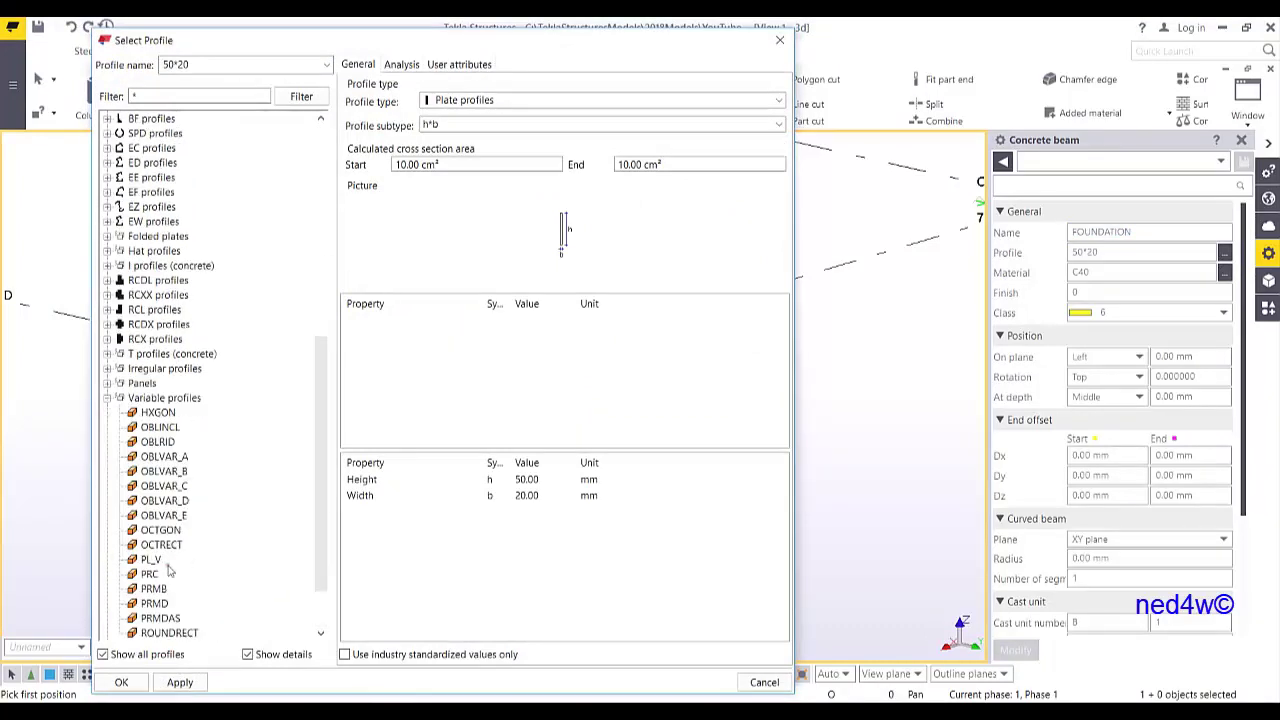
left_click(160, 604)
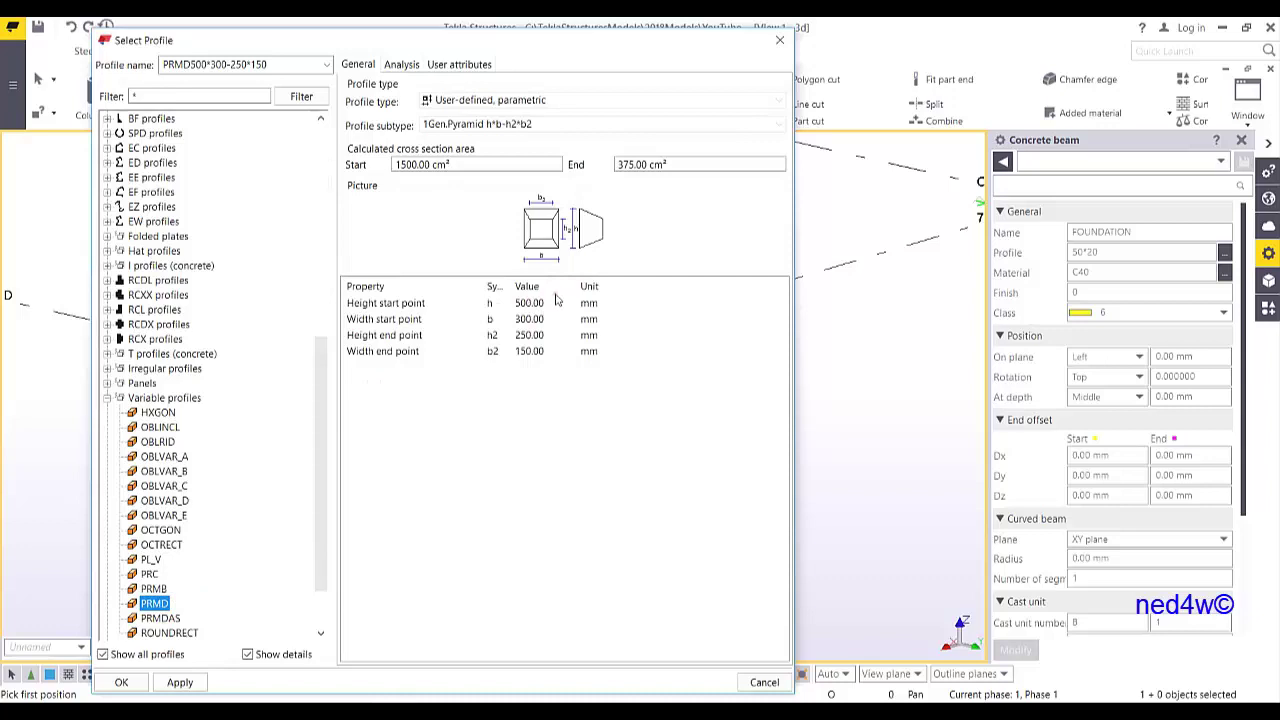
left_click_drag(593, 40, 633, 33)
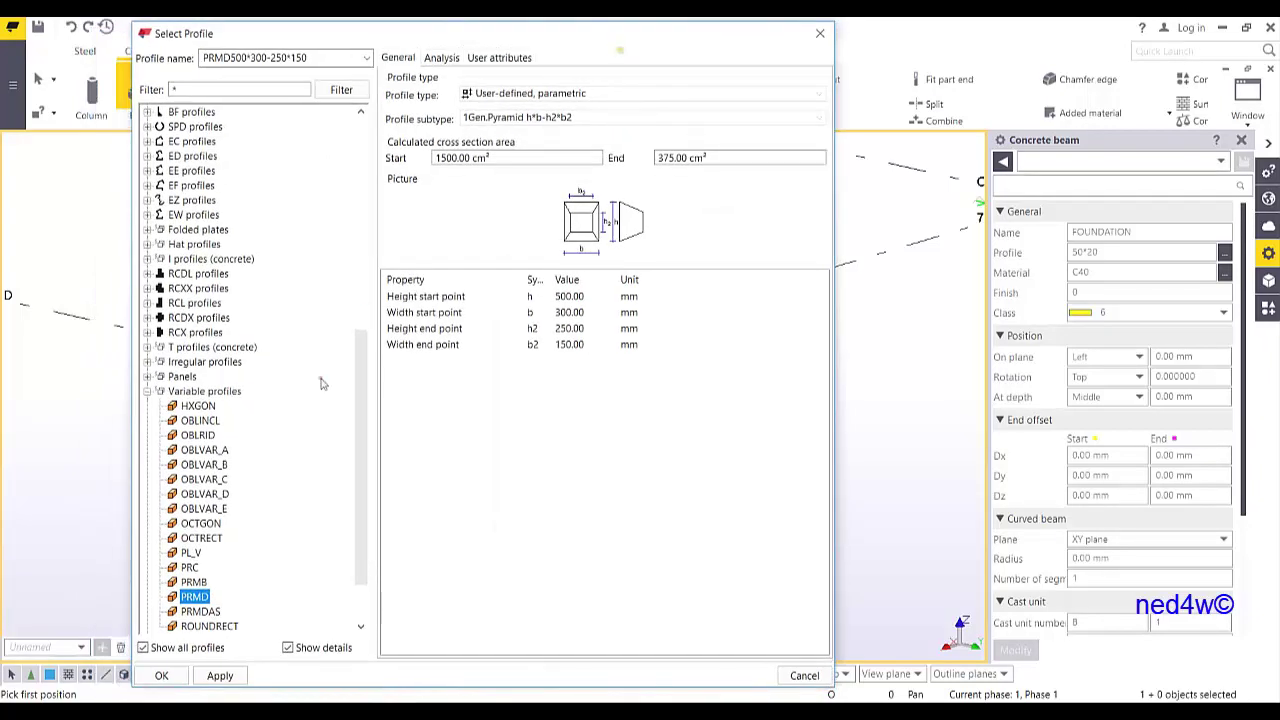
left_click(218, 680)
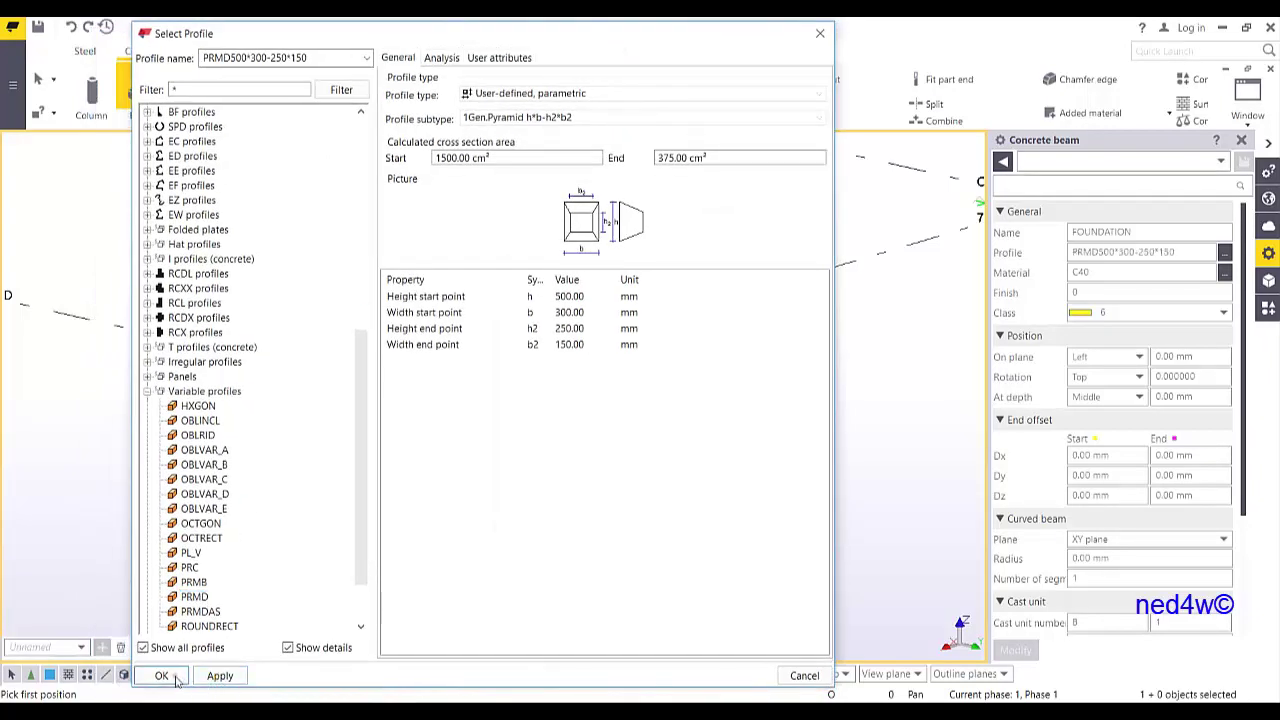
left_click(162, 676)
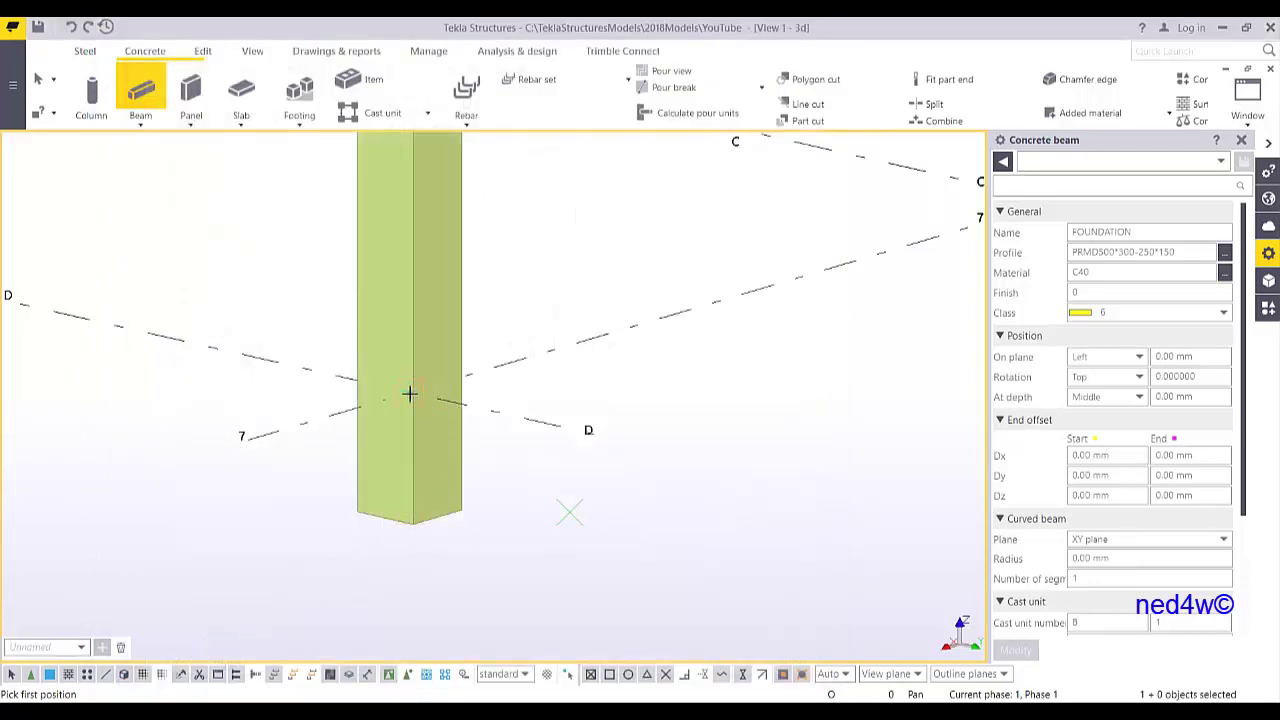
- Place the pyramid beam vertically, from grid intersection D/7 to a point 800 mm straight below it
key("ctrl+2")
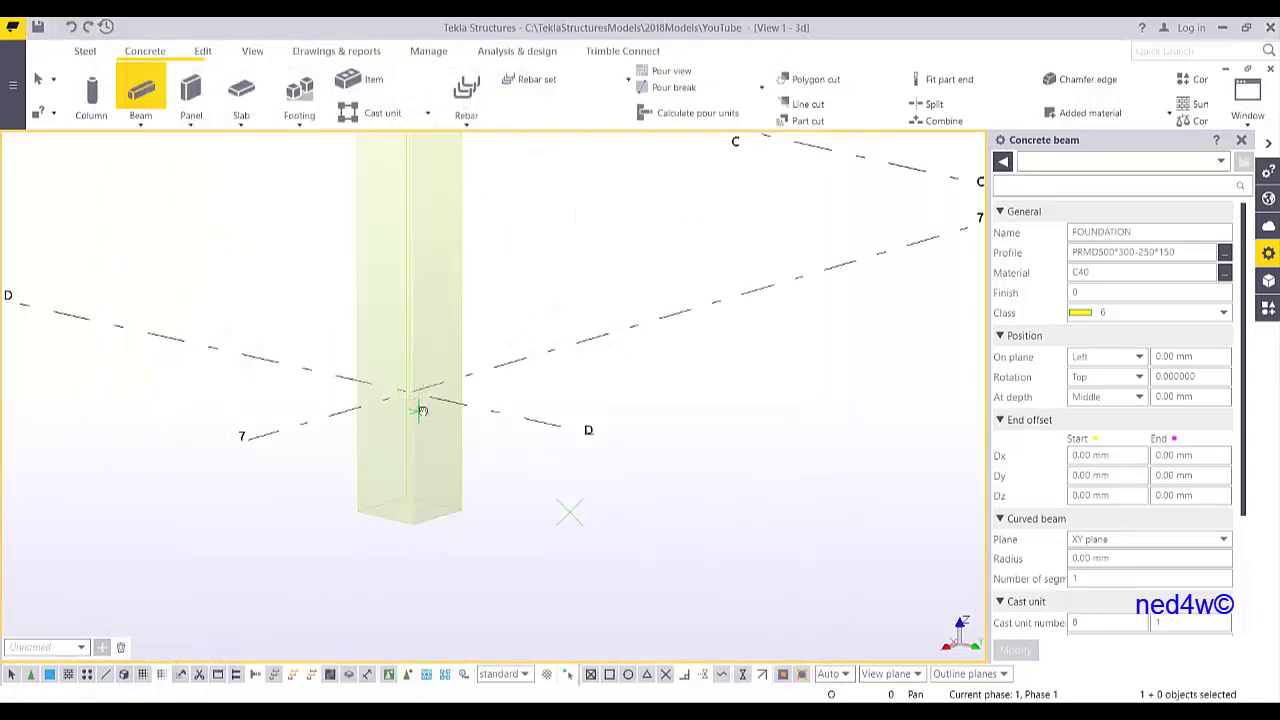
middle_click_drag(420, 411, 375, 414, "ctrl")
left_click(438, 393)
middle_click_drag(460, 557, 532, 538)
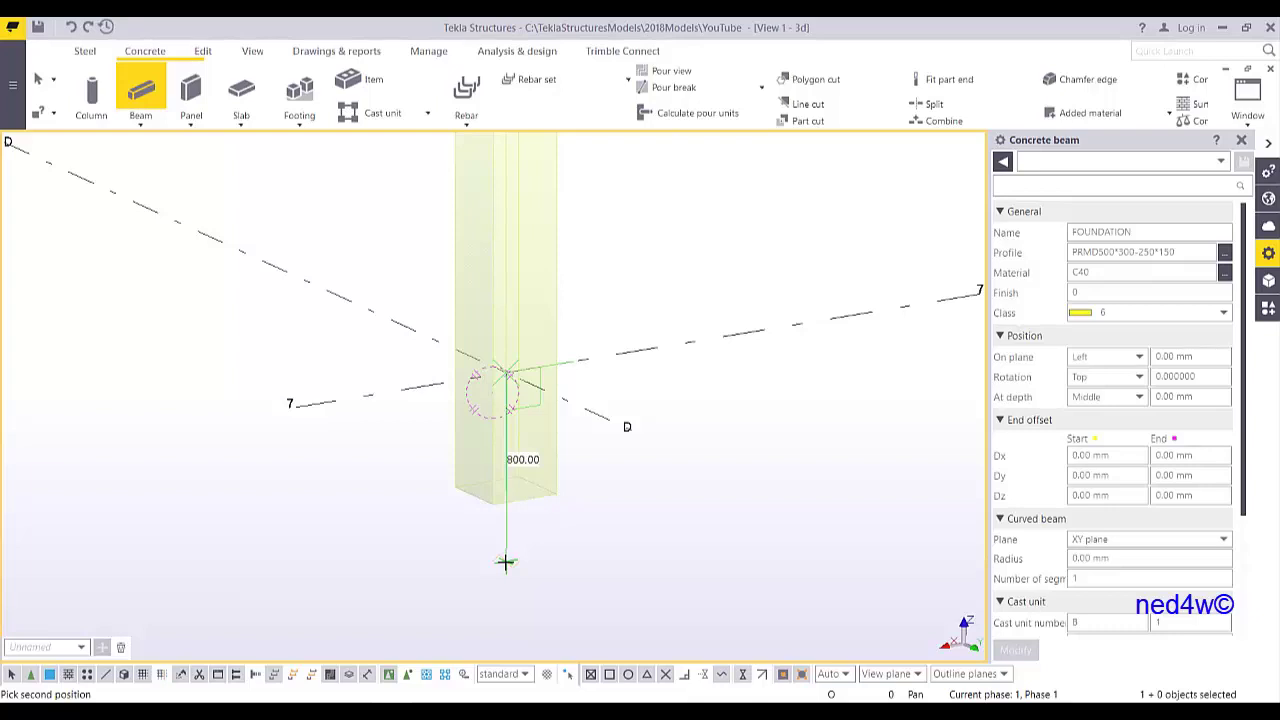
left_click(505, 562)
key("Escape")
- Change the pyramid foundation's profile to PRMD800*800-1000*1000
mouse_move(609, 329)
middle_mouse_down("ctrl")
mouse_move(564, 447)
mouse_move(549, 391)
mouse_move(610, 393)
middle_mouse_up("ctrl")
left_click(528, 366)
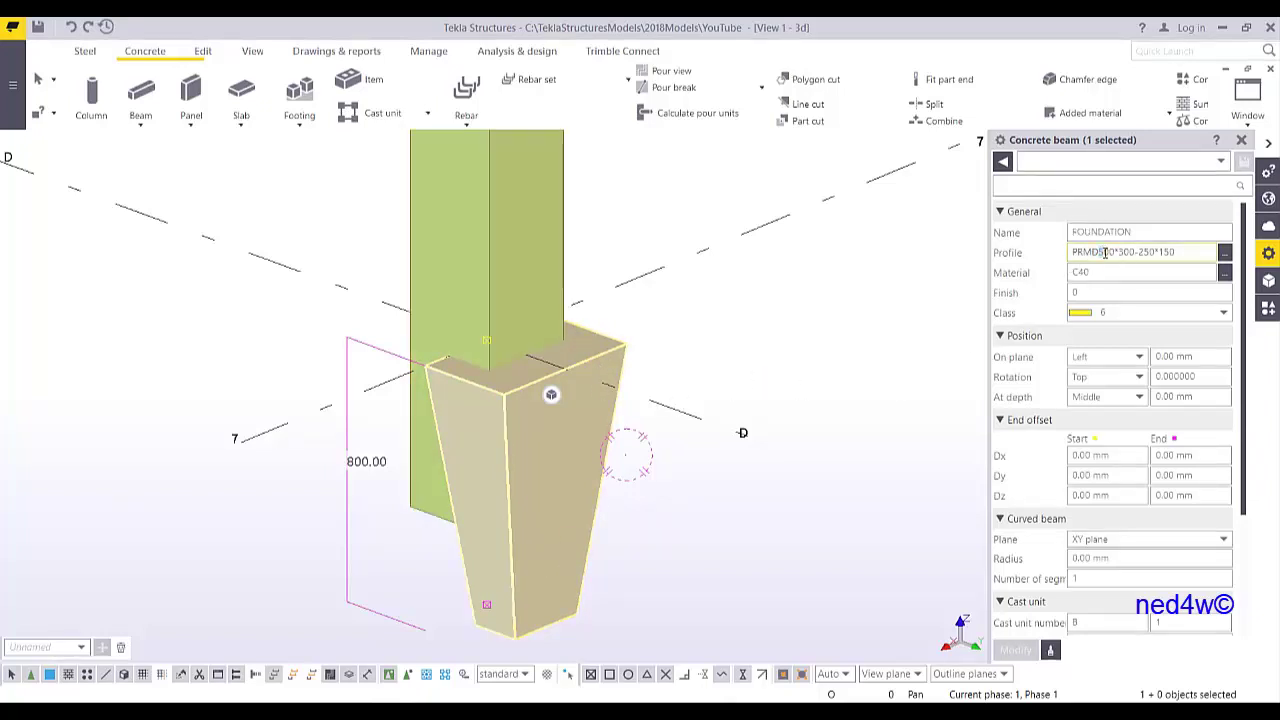
type("8")
left_click_drag(1117, 252, 1152, 256)
type("800-100")
left_click_drag(1165, 252, 1174, 254)
type("1000")
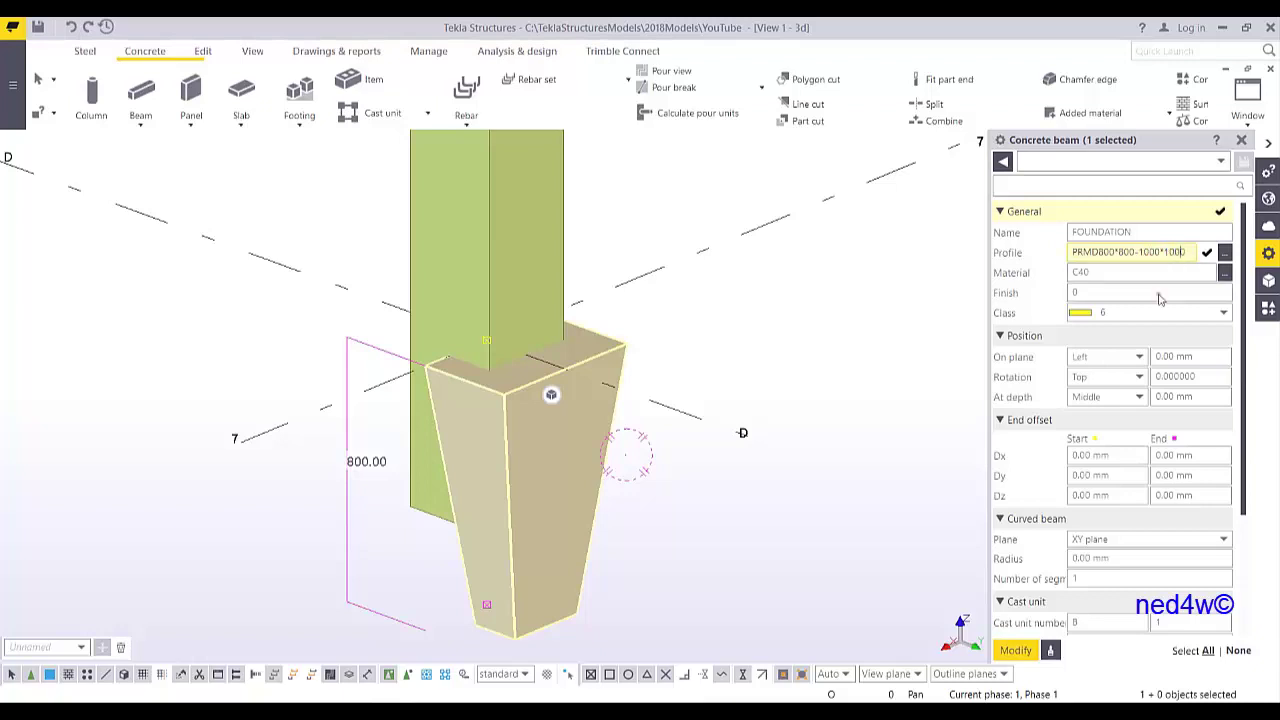
left_click(1012, 649)
- Set the pyramid foundation's on-plane position to Middle so it is centred under the column
middle_click_drag(681, 455, 638, 368)
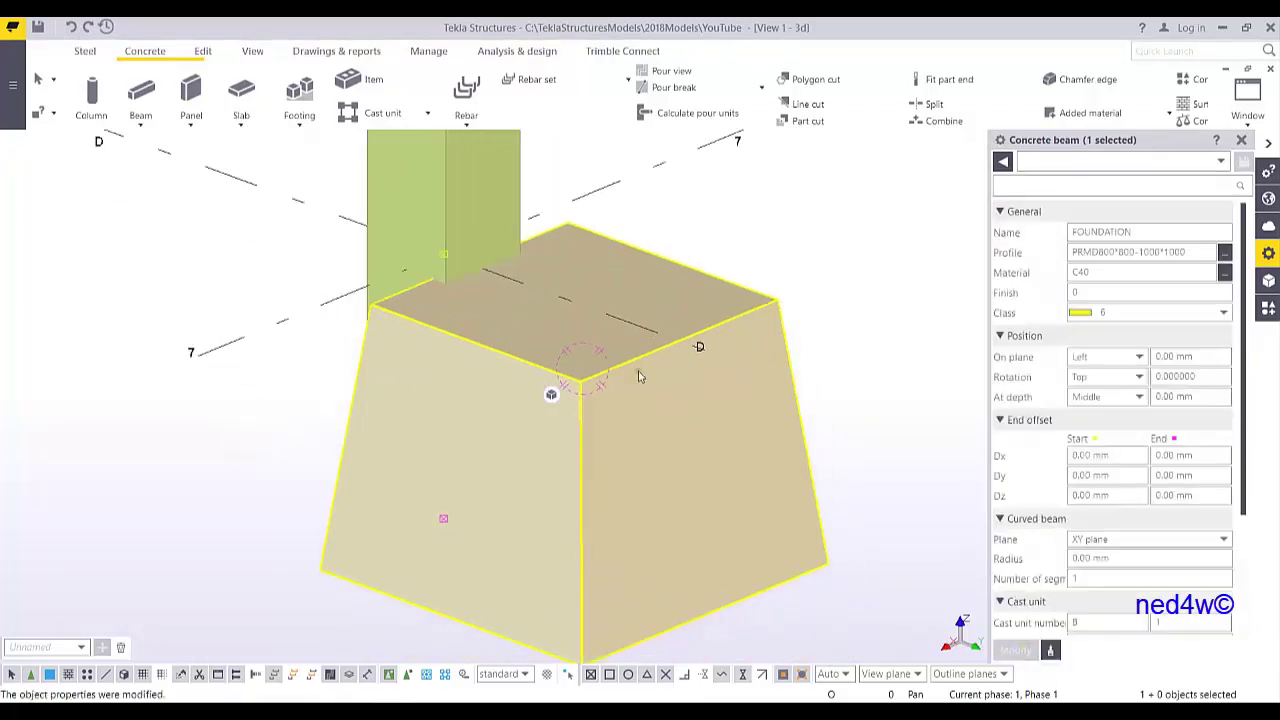
scroll(636, 366, "down", 1)
left_click(1112, 358)
left_click(1097, 376)
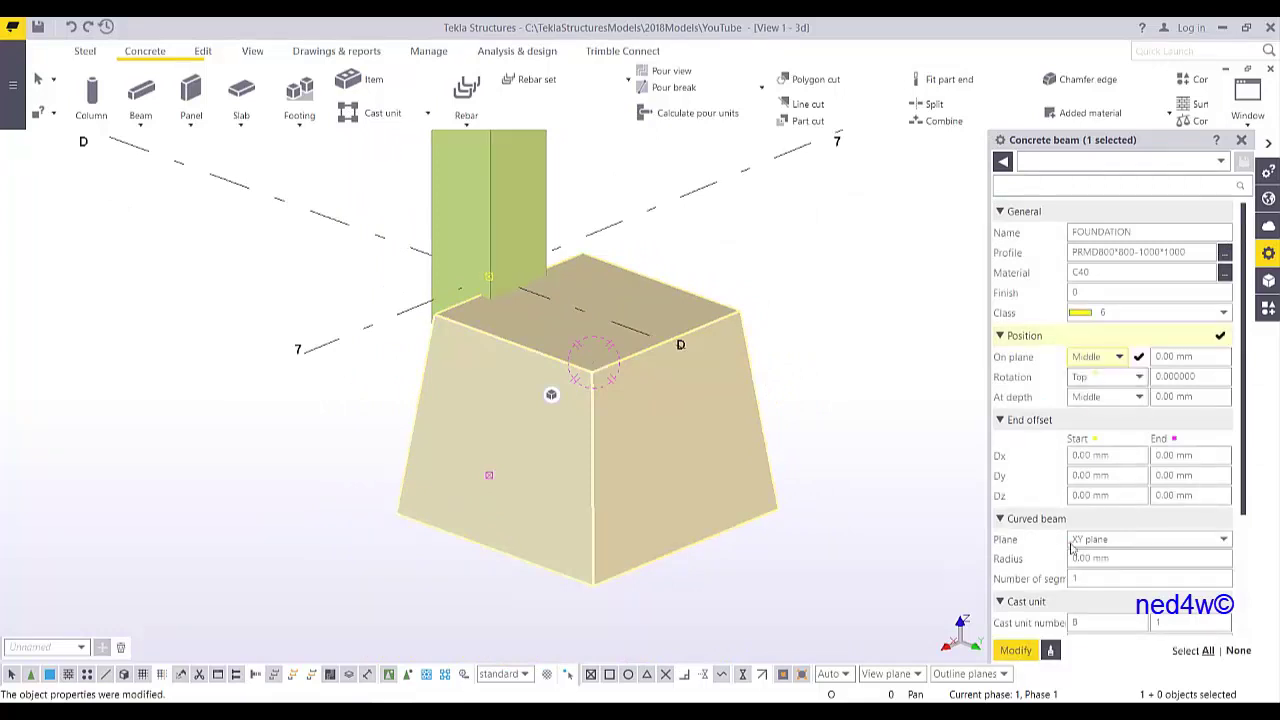
left_click(1014, 650)
left_click(807, 393)
middle_click_drag(580, 369, 620, 376, "ctrl")
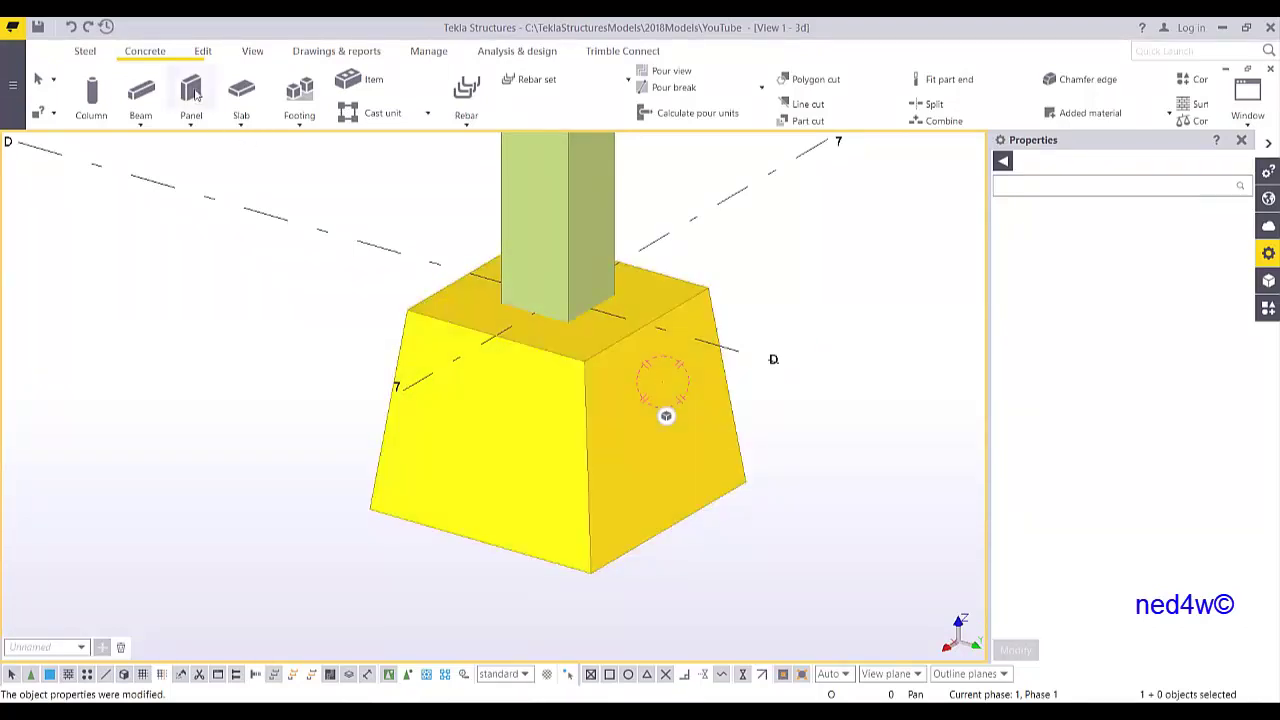
- Place a second concrete beam from the pyramid's bottom centre to a point 400 mm straight below it
left_click(140, 90)
middle_click_drag(371, 257, 556, 225, "ctrl")
left_click(557, 424)
middle_click_drag(575, 455, 574, 349, "ctrl")
scroll(548, 542, "up", 1)
scroll(533, 416, "down", 5)
middle_click_drag(531, 418, 511, 463, "ctrl")
middle_click_drag(490, 514, 610, 148)
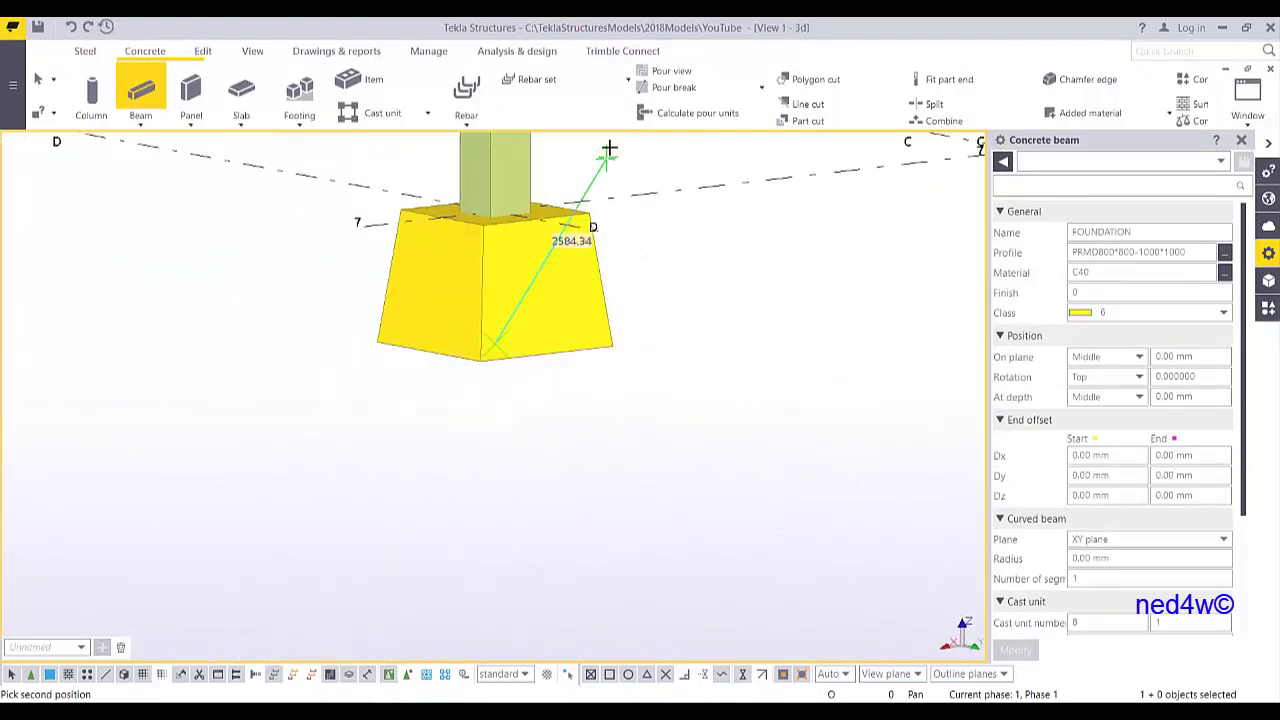
left_click(494, 410)
right_click(686, 320)
left_click(715, 331)
- Change the lower foundation part's profile to 1500*1500
left_click(582, 380)
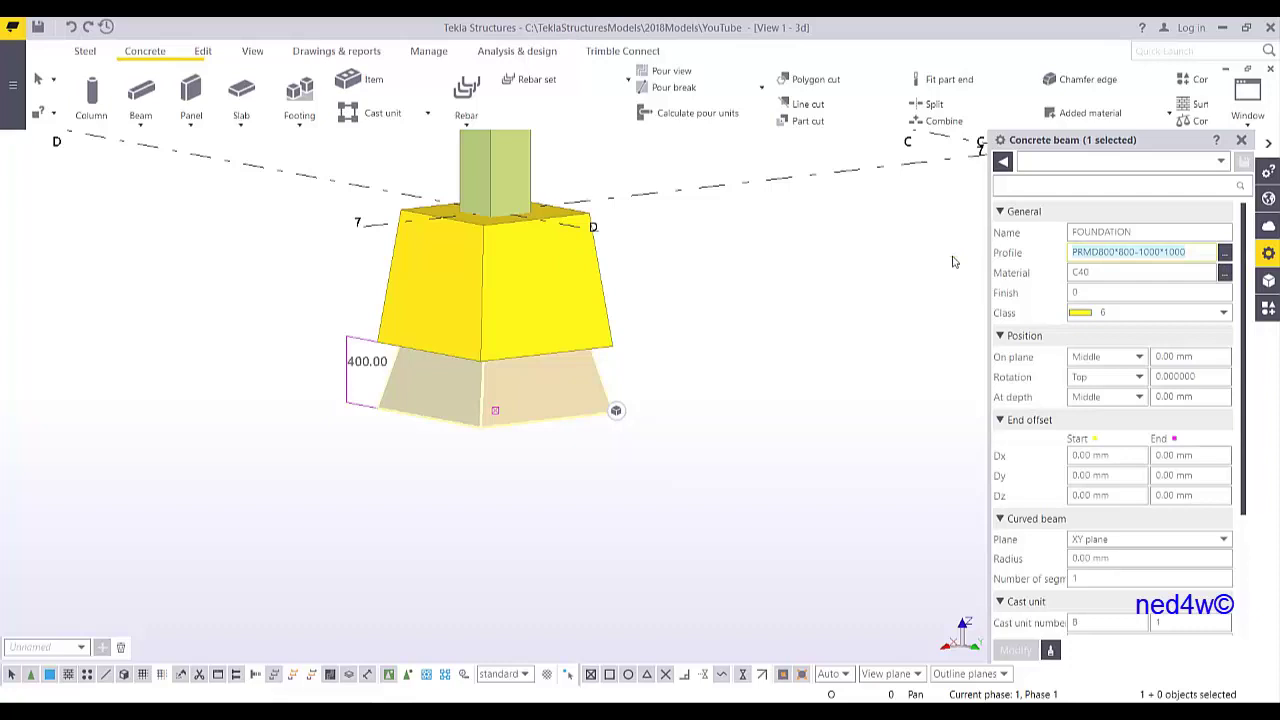
type("1500*1500")
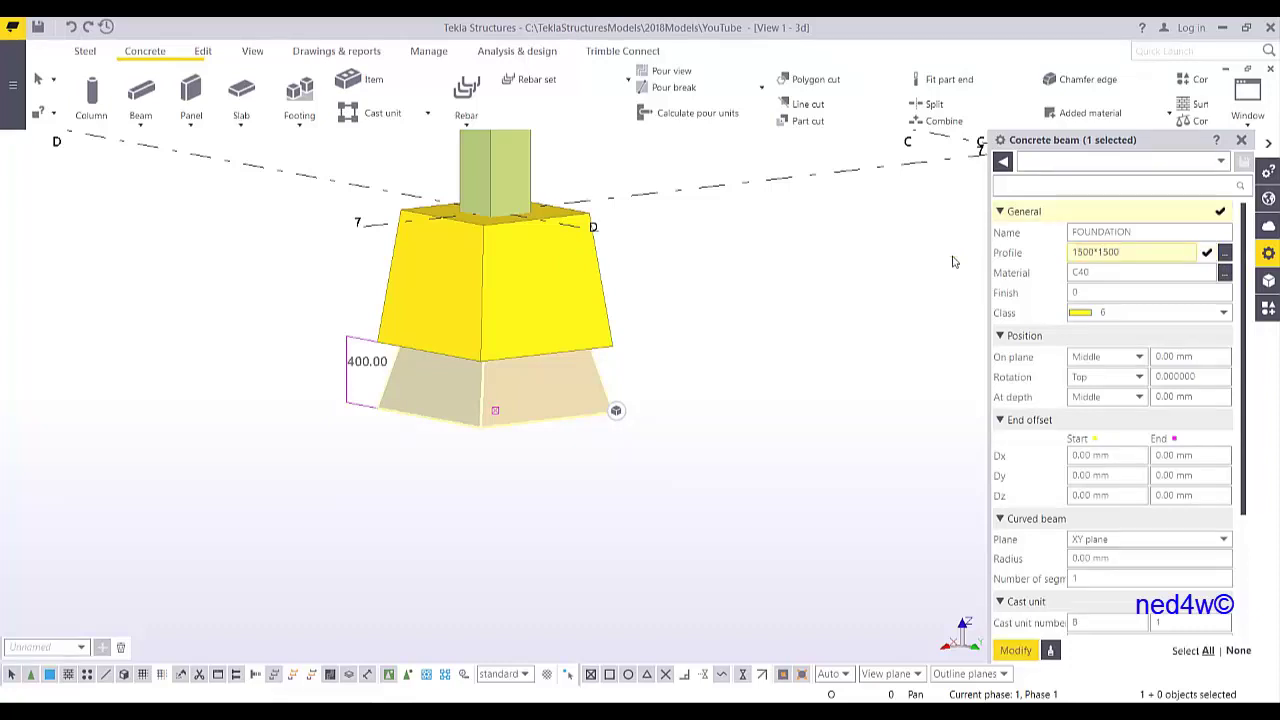
key("Return")
left_click(714, 274)
middle_click_drag(714, 274, 617, 386, "ctrl")
- Add the pyramid foundation to the cast unit of the 1500*1500 base slab
scroll(617, 384, "up", 3)
right_click(620, 306)
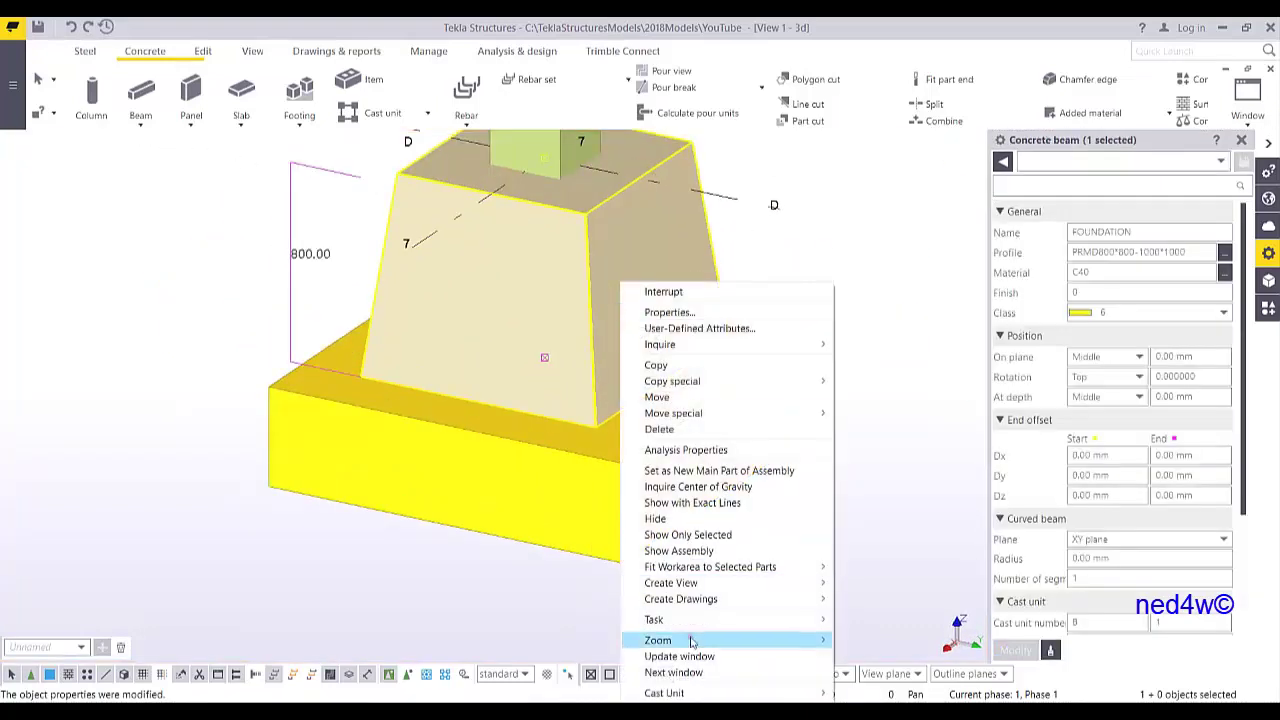
mouse_move(706, 691)
left_click(930, 626)
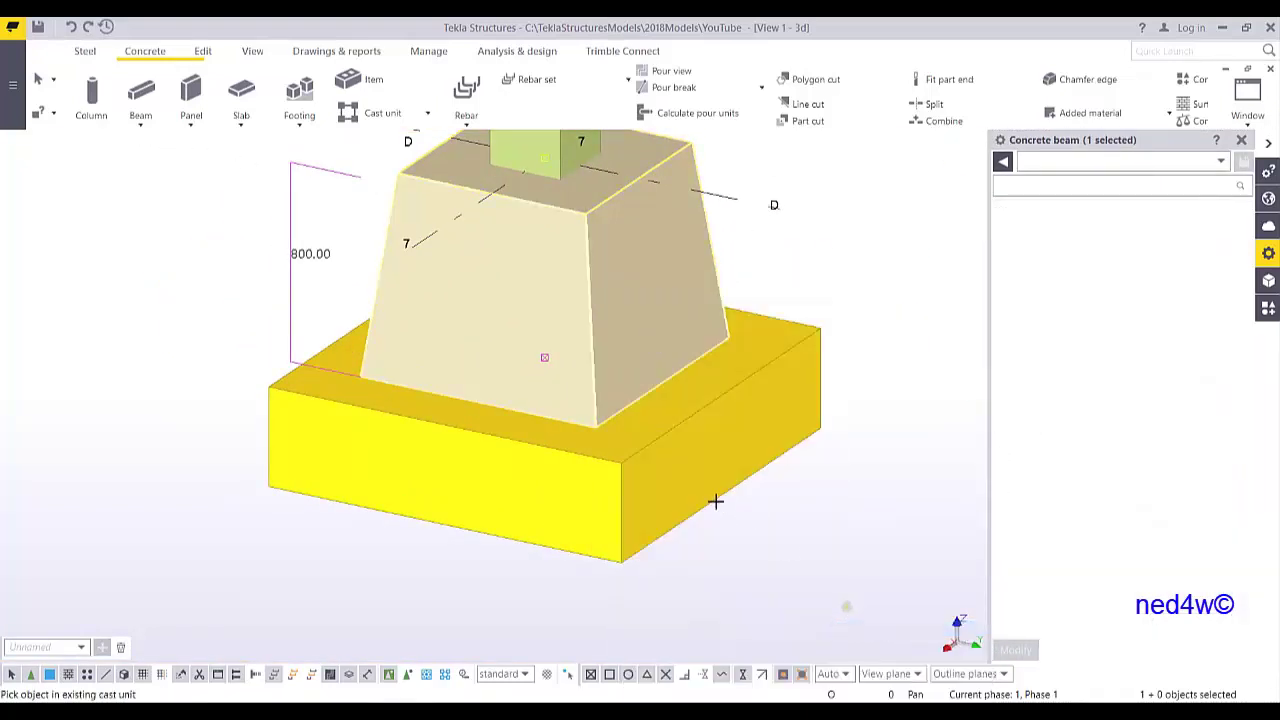
left_click(709, 485)
middle_click_drag(737, 400, 631, 440)
scroll(631, 440, "down", 2)
left_click(715, 302)
middle_click_drag(604, 314, 567, 360, "ctrl")
scroll(507, 314, "up", 3)
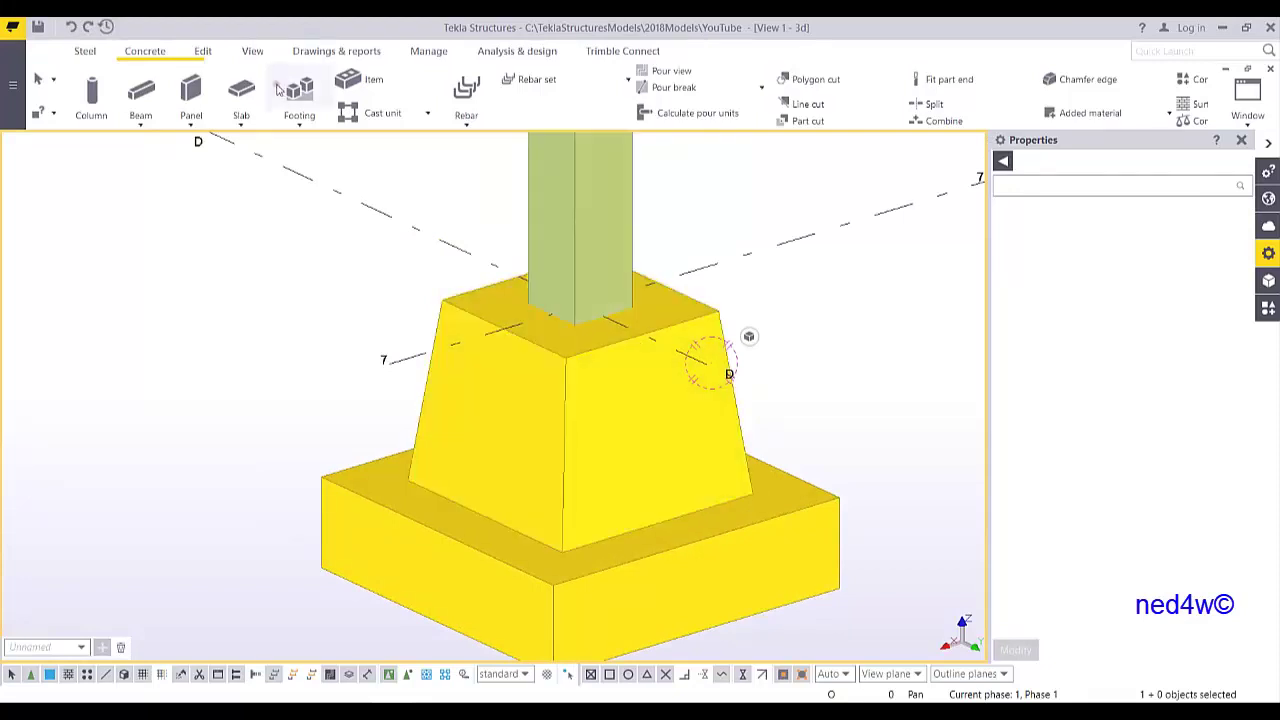
- Set up a new concrete beam with profile PRMD500*500-400*400 and class 2, based on the pyramid foundation's properties
left_click(622, 405)
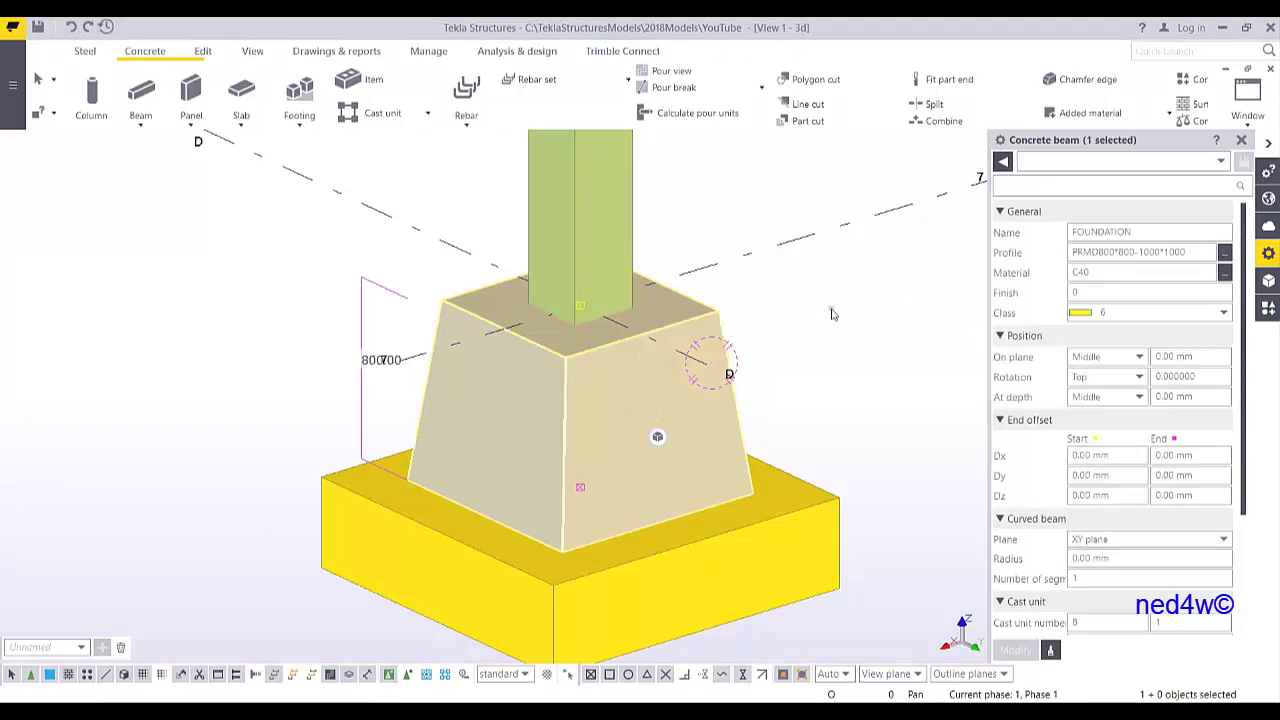
left_click(145, 98)
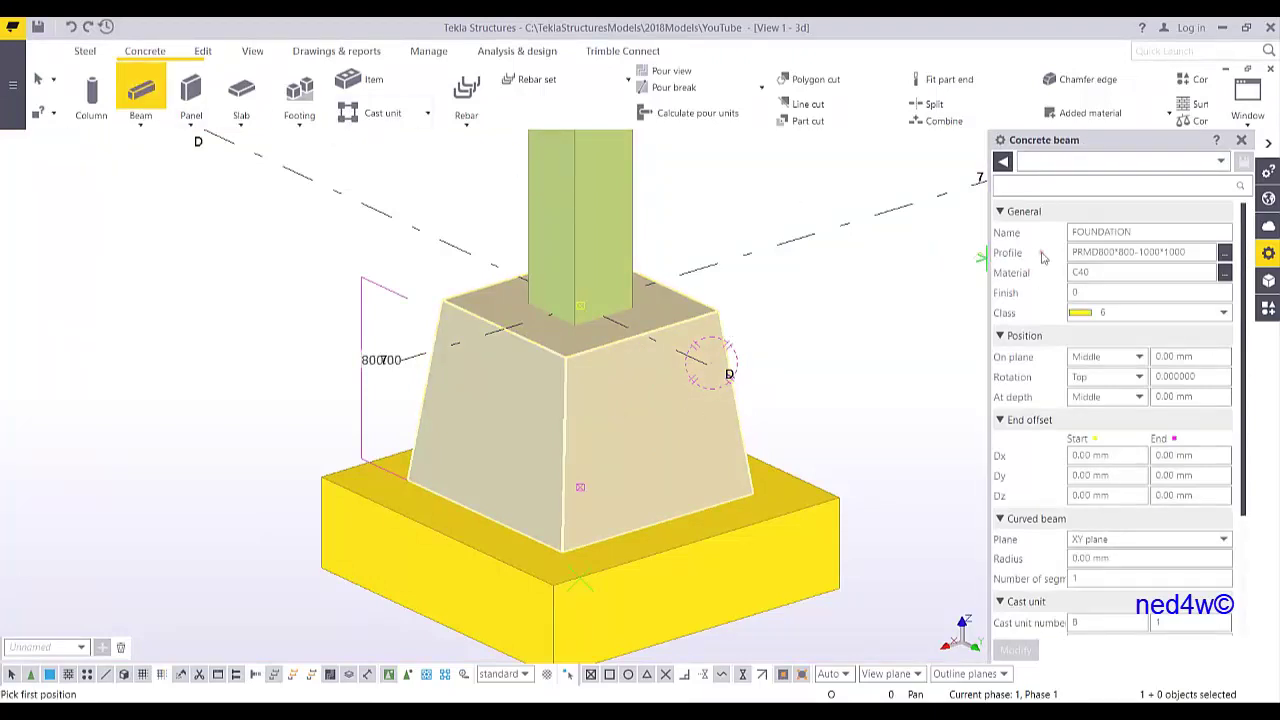
left_click(1120, 252)
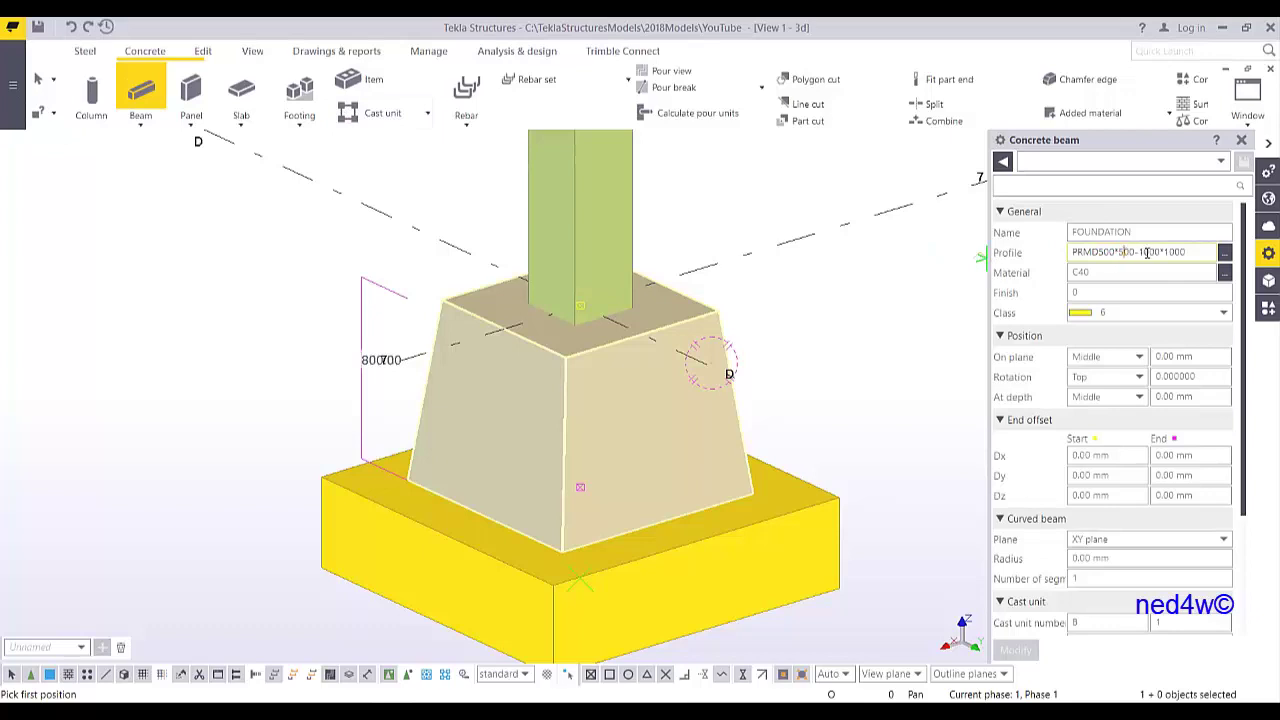
double_click(1141, 252)
type("400")
double_click(1171, 252)
type("400")
left_click(1125, 312)
left_click(1100, 368)
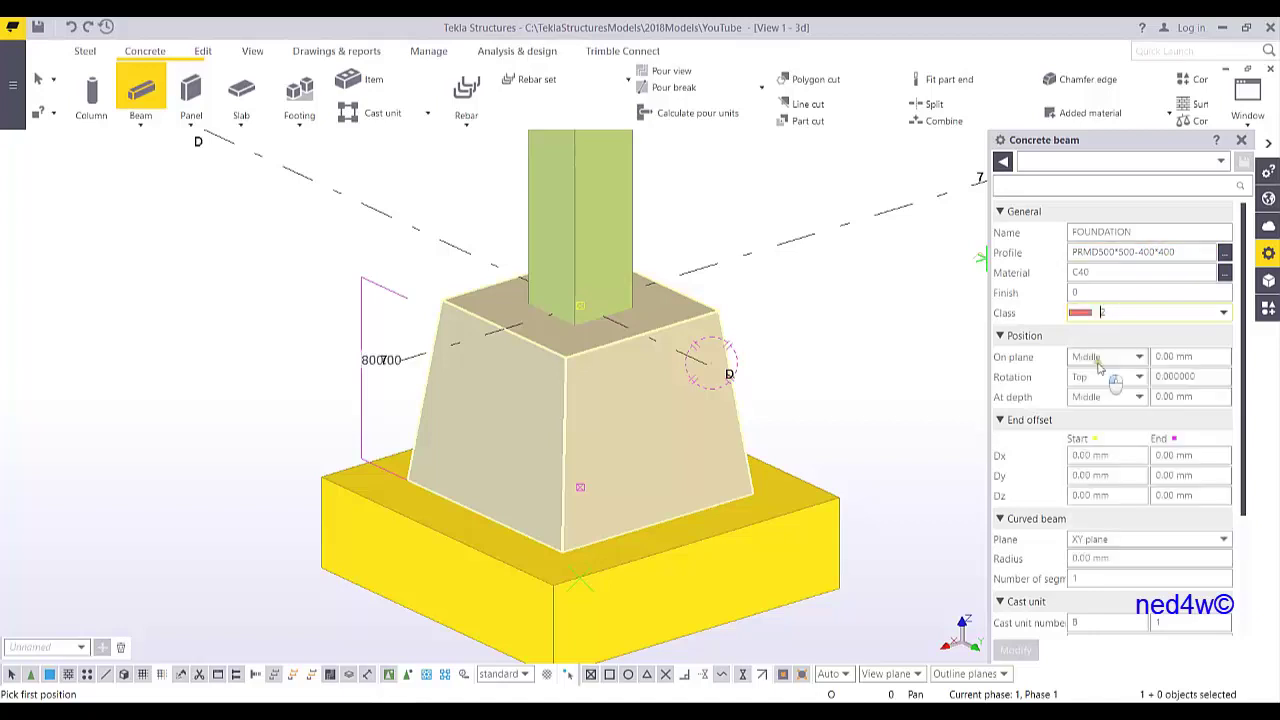
- Place the tapered beam from the pyramid's top centre to a point 600 mm straight below it
left_click(580, 305)
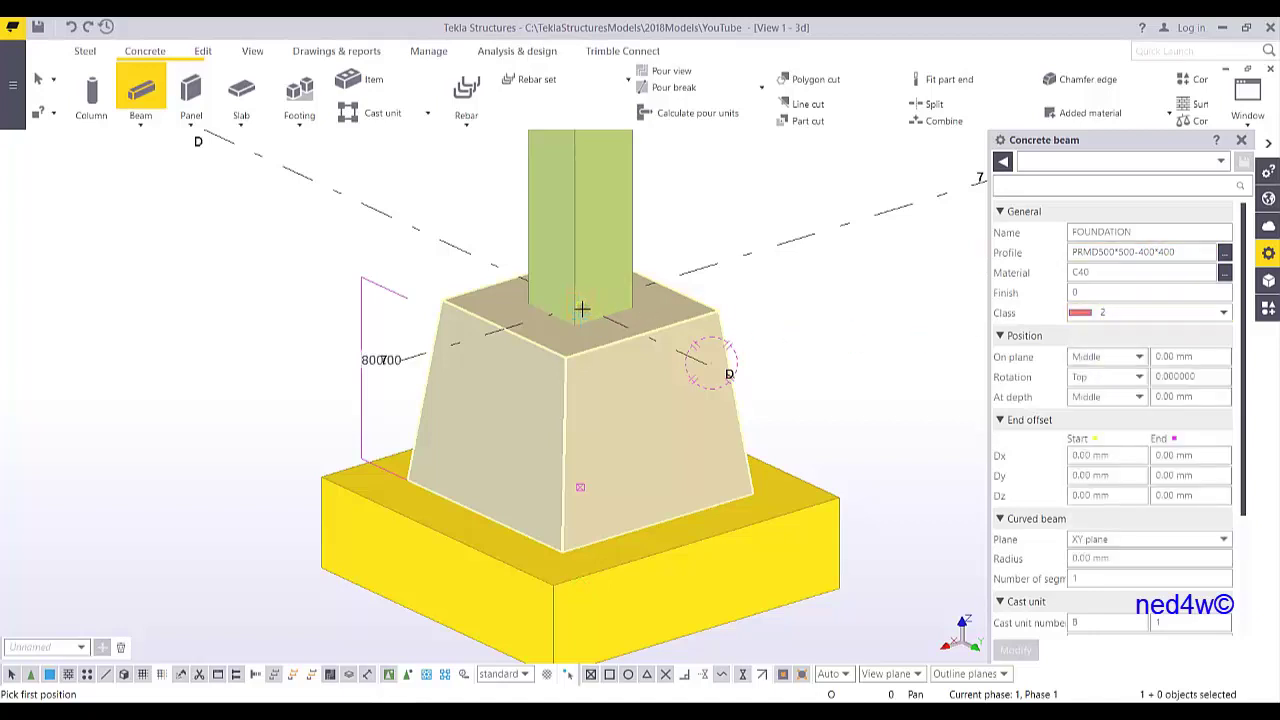
key("ctrl+2")
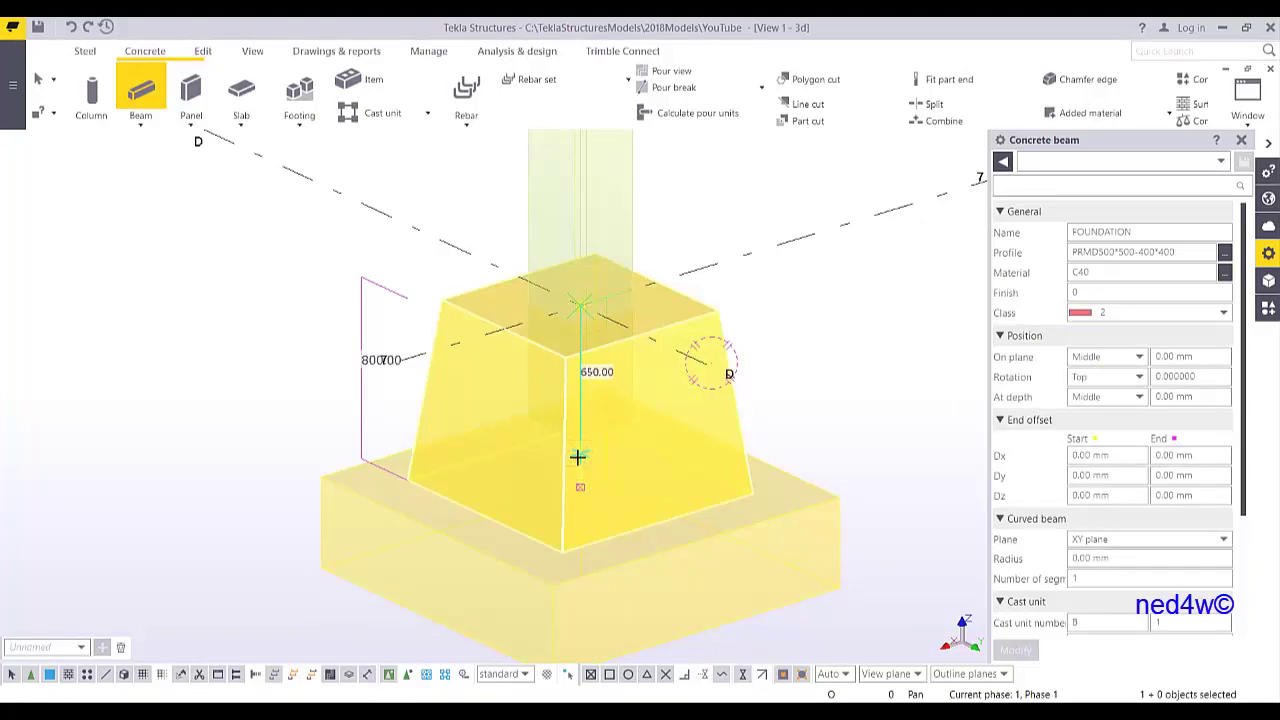
scroll(580, 460, "up", 1)
middle_click_drag(580, 462, 557, 437, "ctrl")
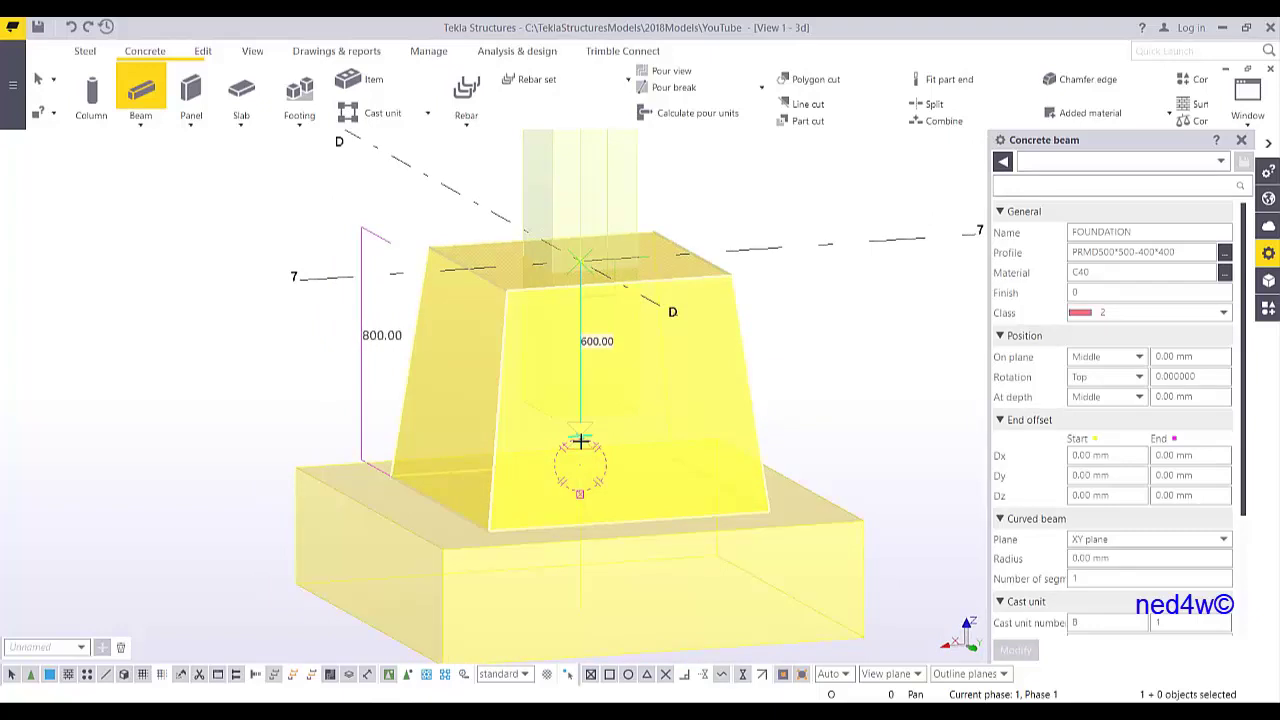
left_click(580, 440)
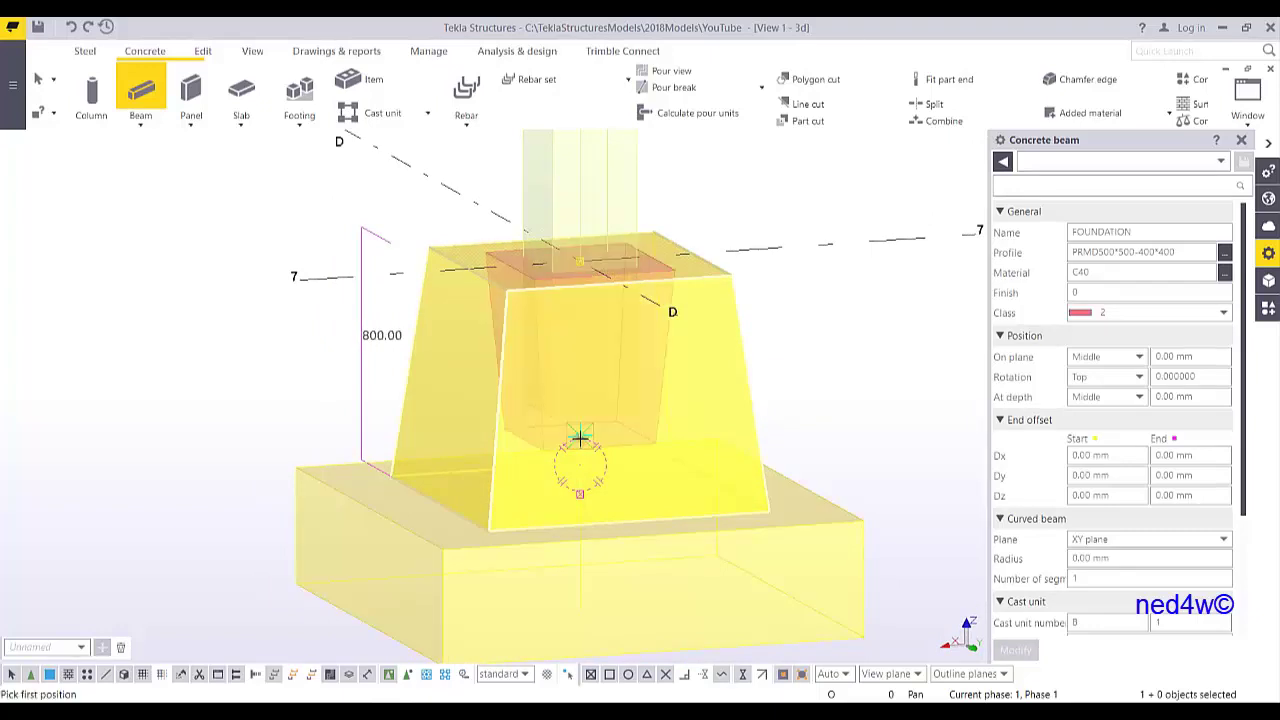
key("Escape")
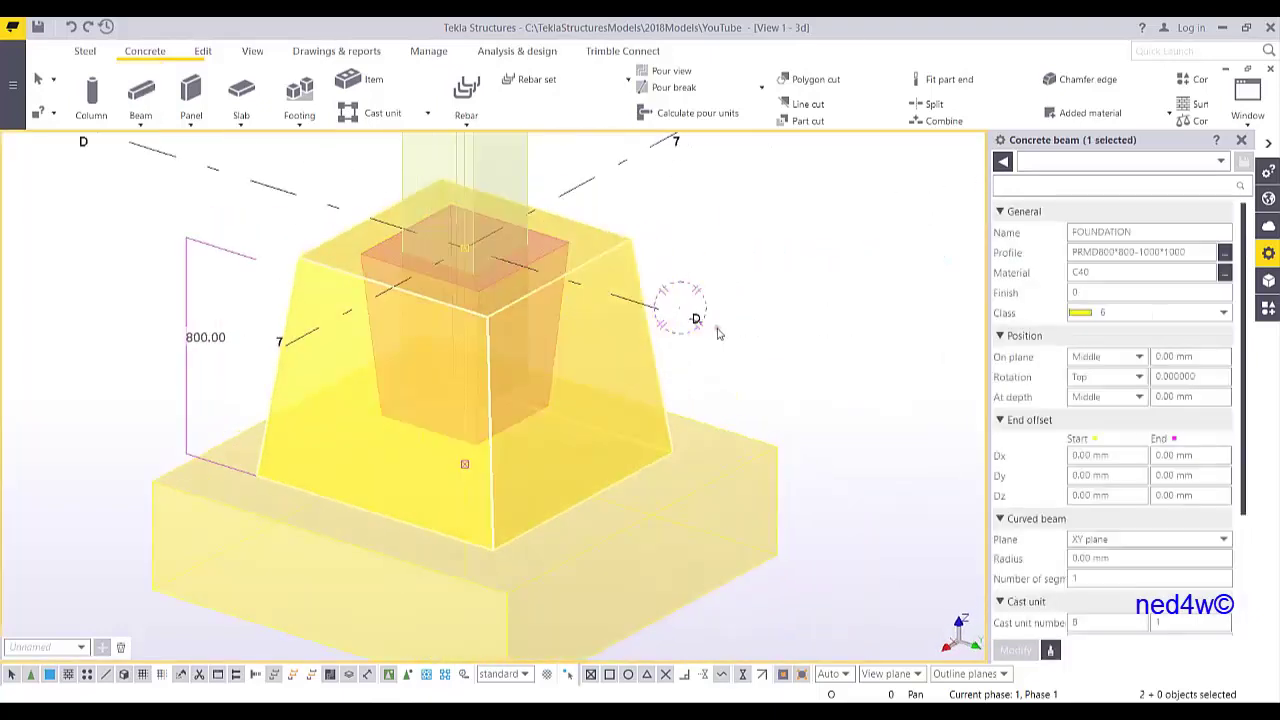
- Part-cut the pyramid foundation using the red tapered beam as the cutting part
scroll(547, 235, "up", 3)
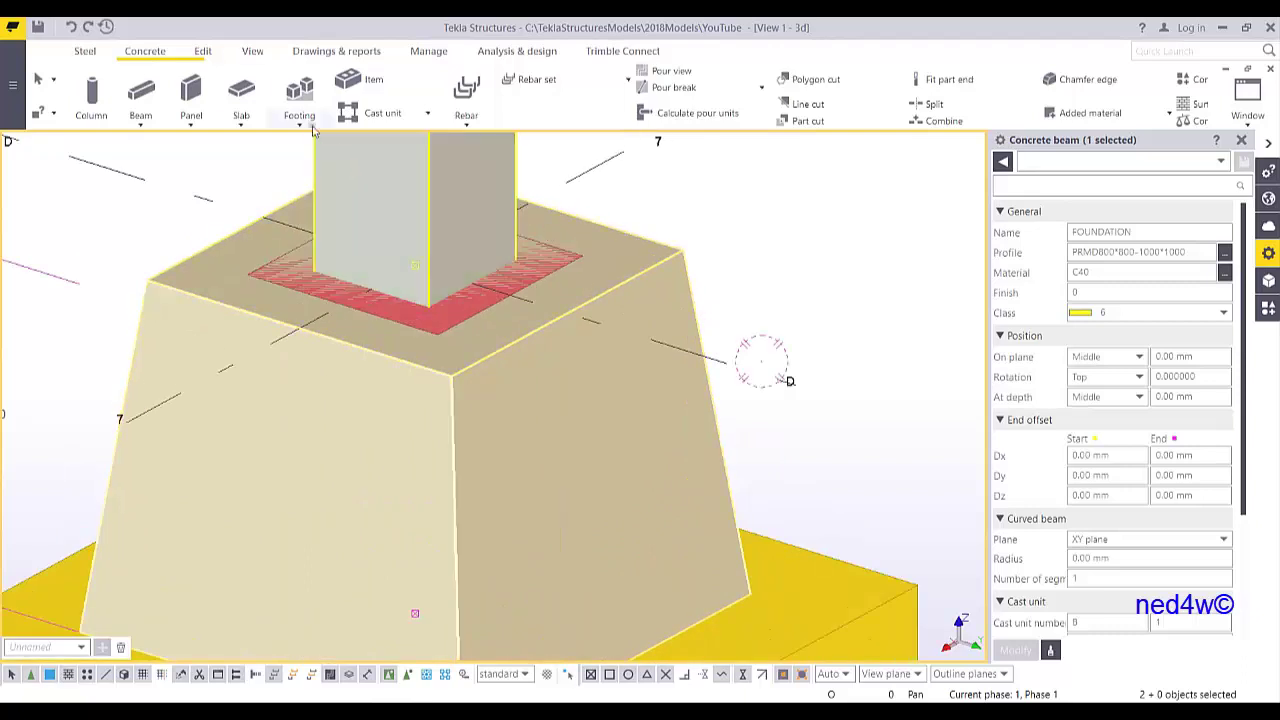
left_click(202, 51)
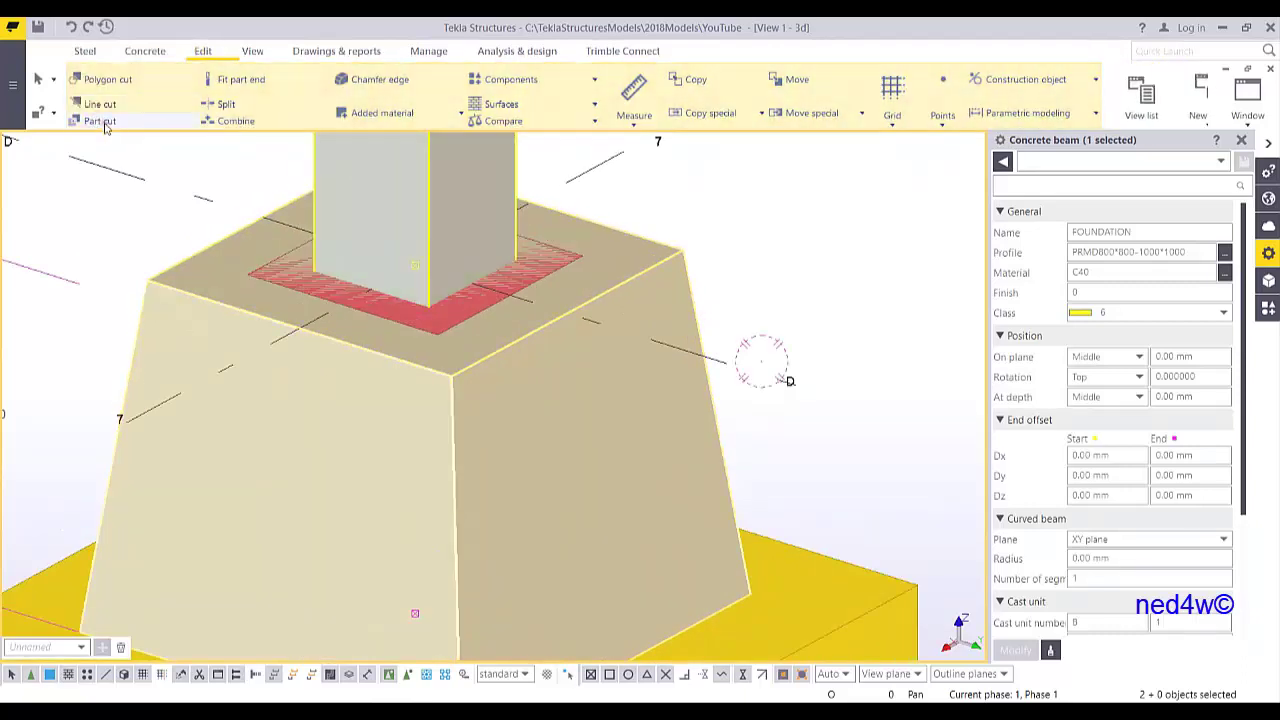
left_click(102, 121)
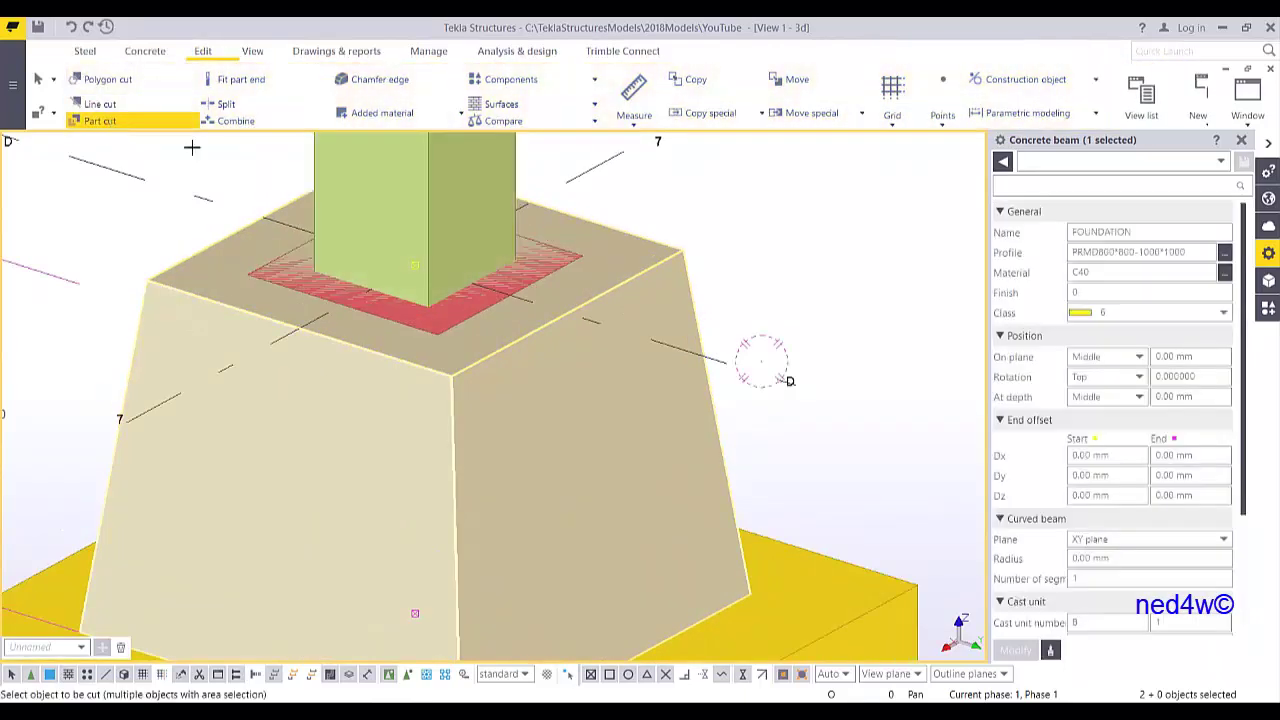
left_click(663, 294)
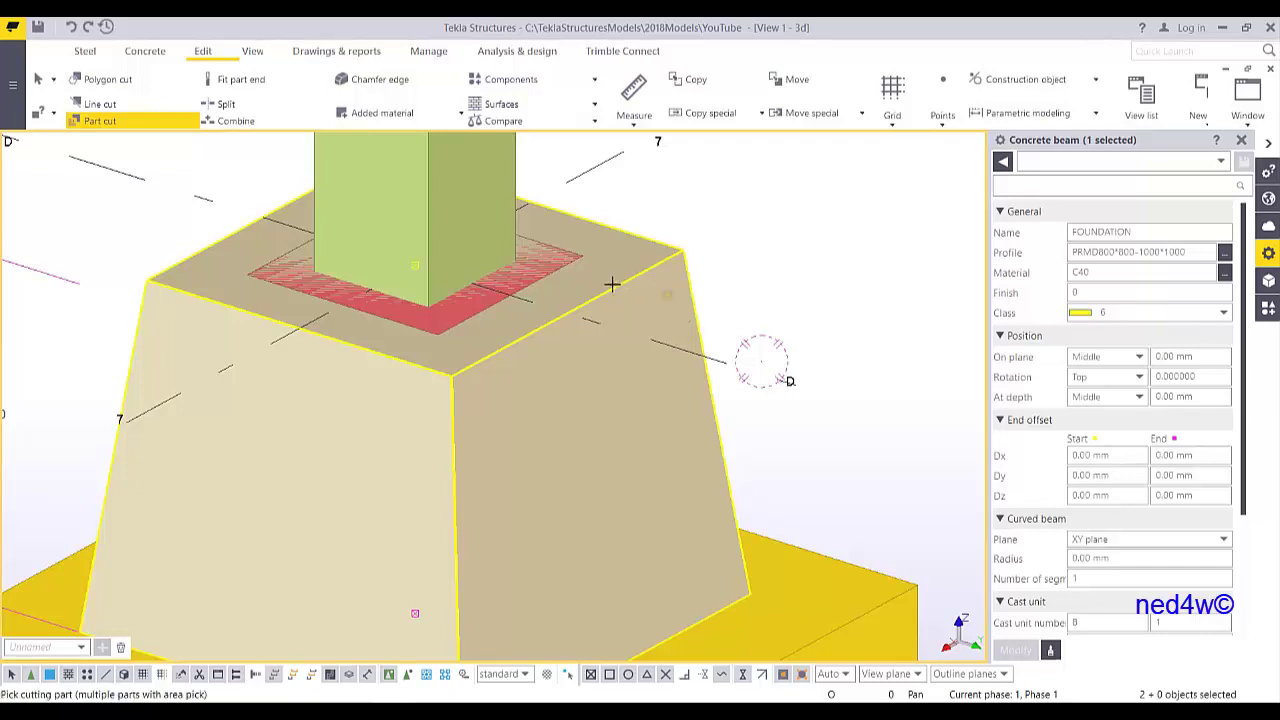
left_click(556, 270)
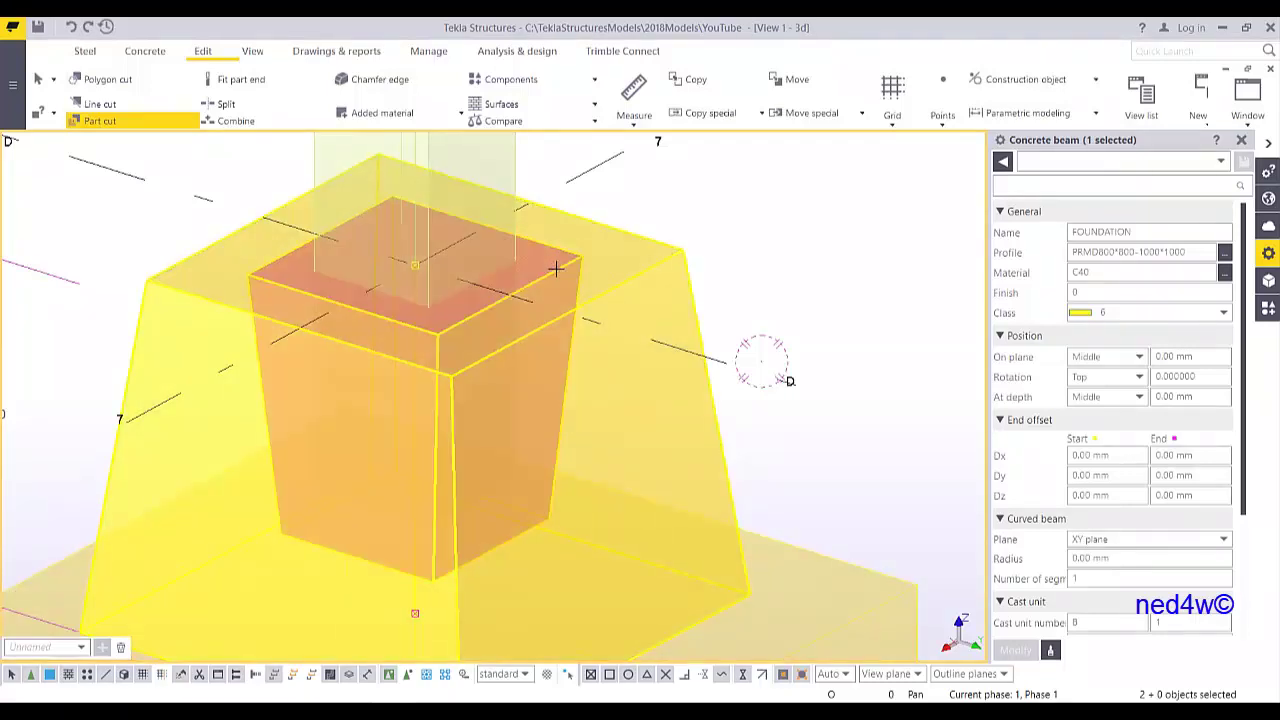
key("Escape")
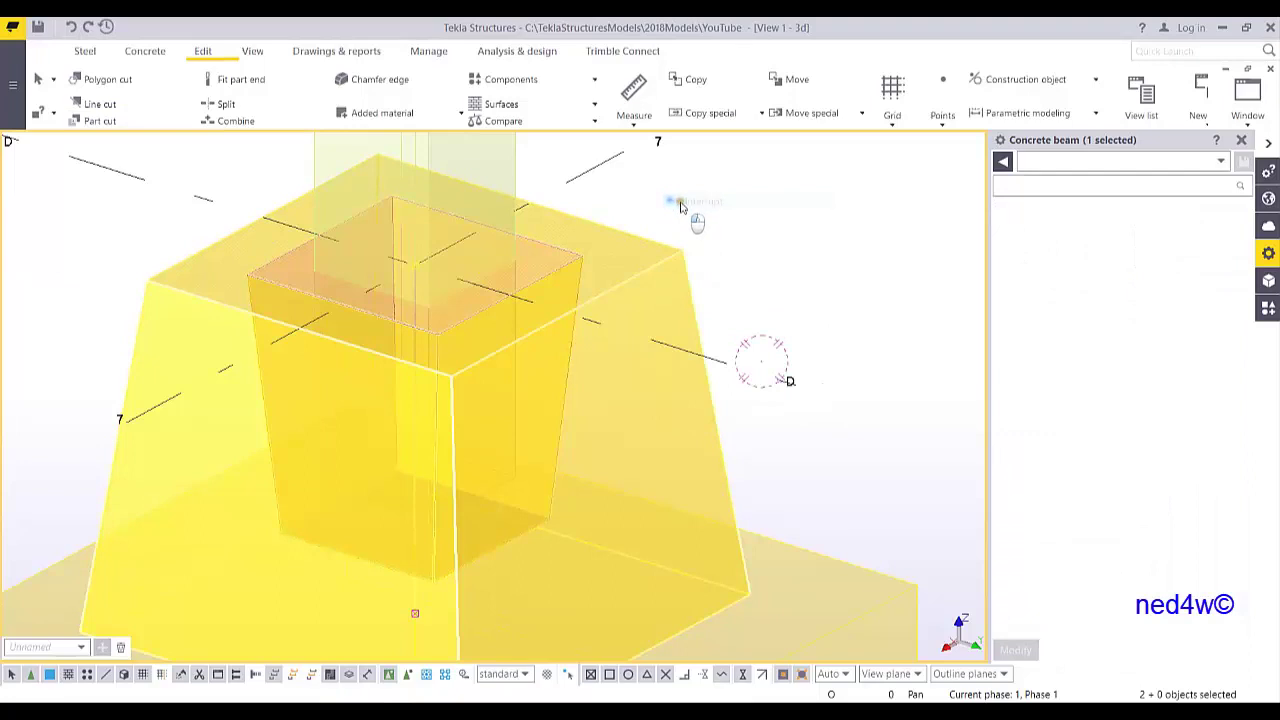
- Delete the red tapered beam, leaving its socket-shaped cut in the pyramid
left_click(530, 264)
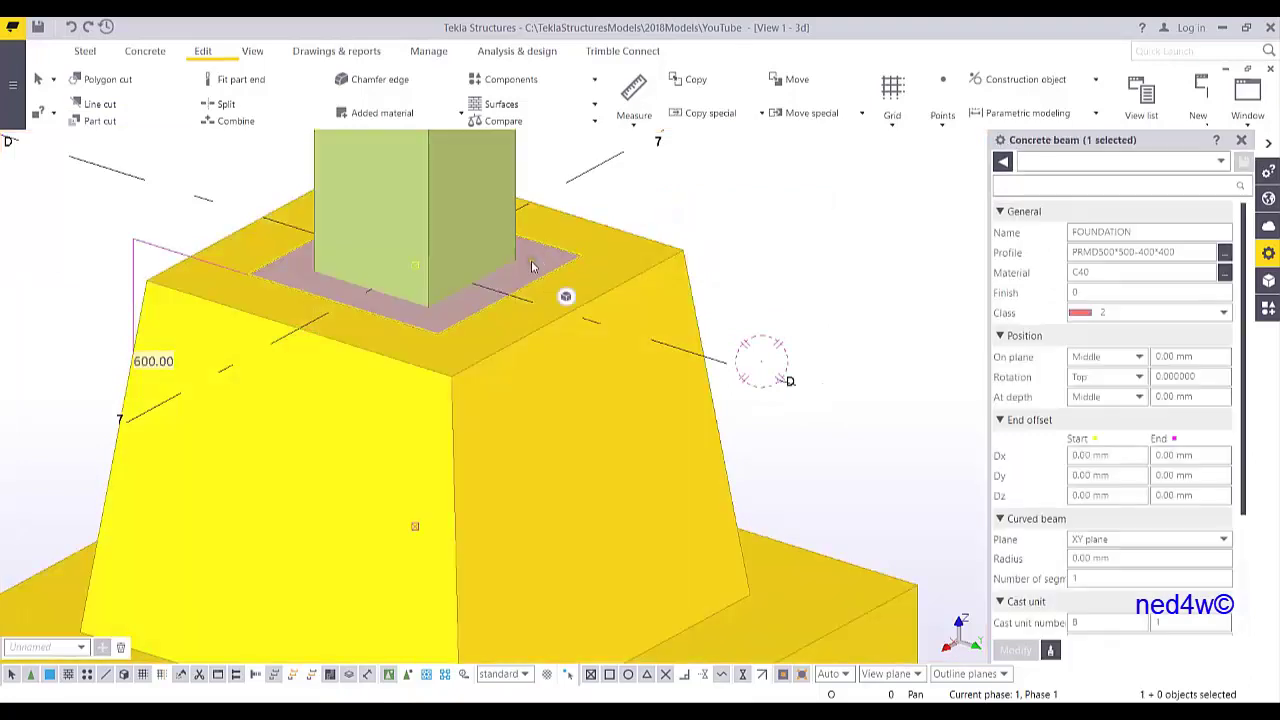
key("Delete")
scroll(554, 280, "down", 2)
middle_click_drag(489, 282, 603, 283, "ctrl")
- Create a clip plane on the column's side face and shift it inward to inspect the socket in section
right_click(666, 184)
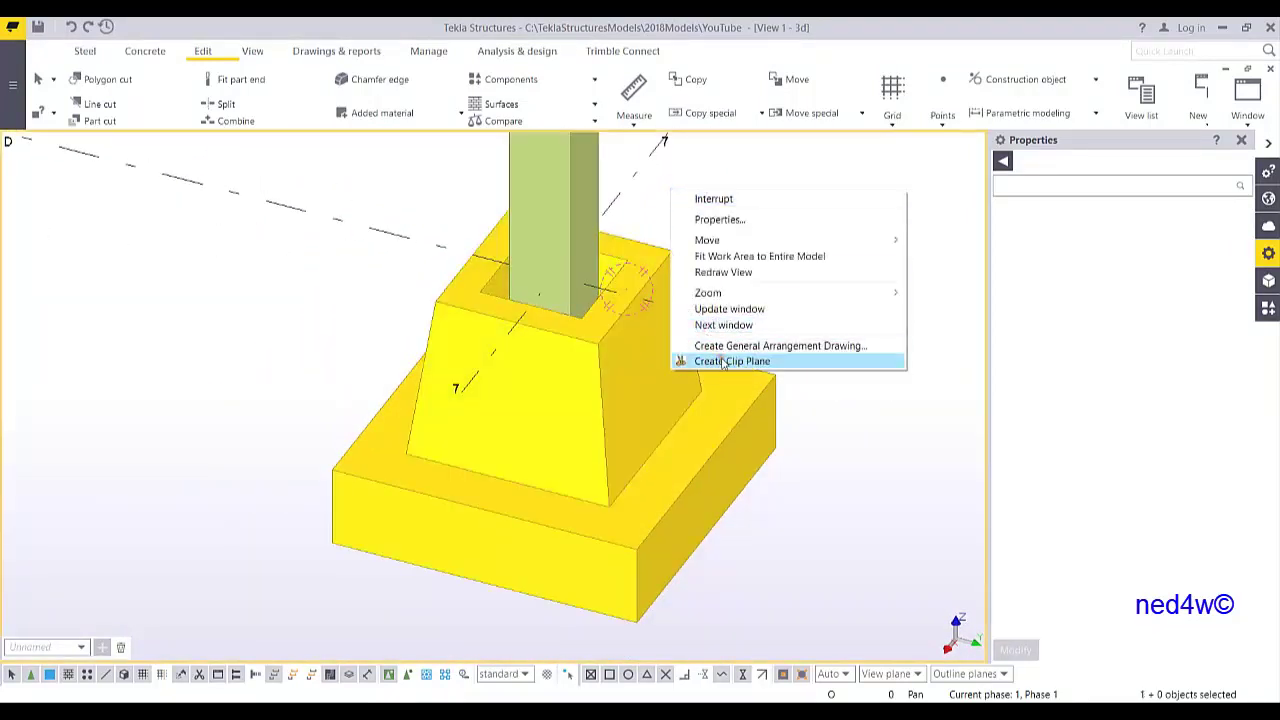
left_click(722, 361)
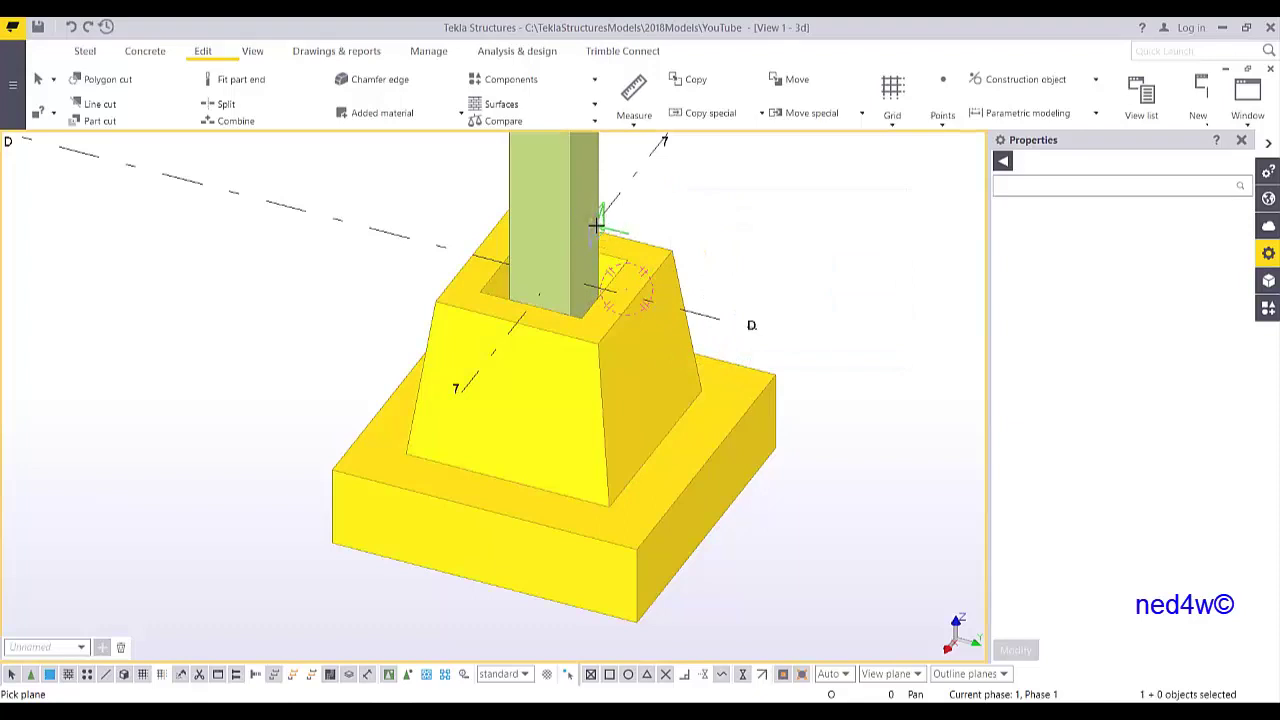
left_click(577, 213)
scroll(578, 213, "up", 3)
left_click_drag(580, 219, 542, 223)
middle_click_drag(614, 300, 438, 232, "ctrl")
scroll(566, 400, "up", 2)
middle_click_drag(560, 381, 703, 326, "ctrl")
- End the clip plane command and remove the clip plane to show the whole foundation again
right_click(733, 187)
left_click(739, 198)
left_click(733, 197)
scroll(733, 197, "down", 2)
left_click(560, 222)
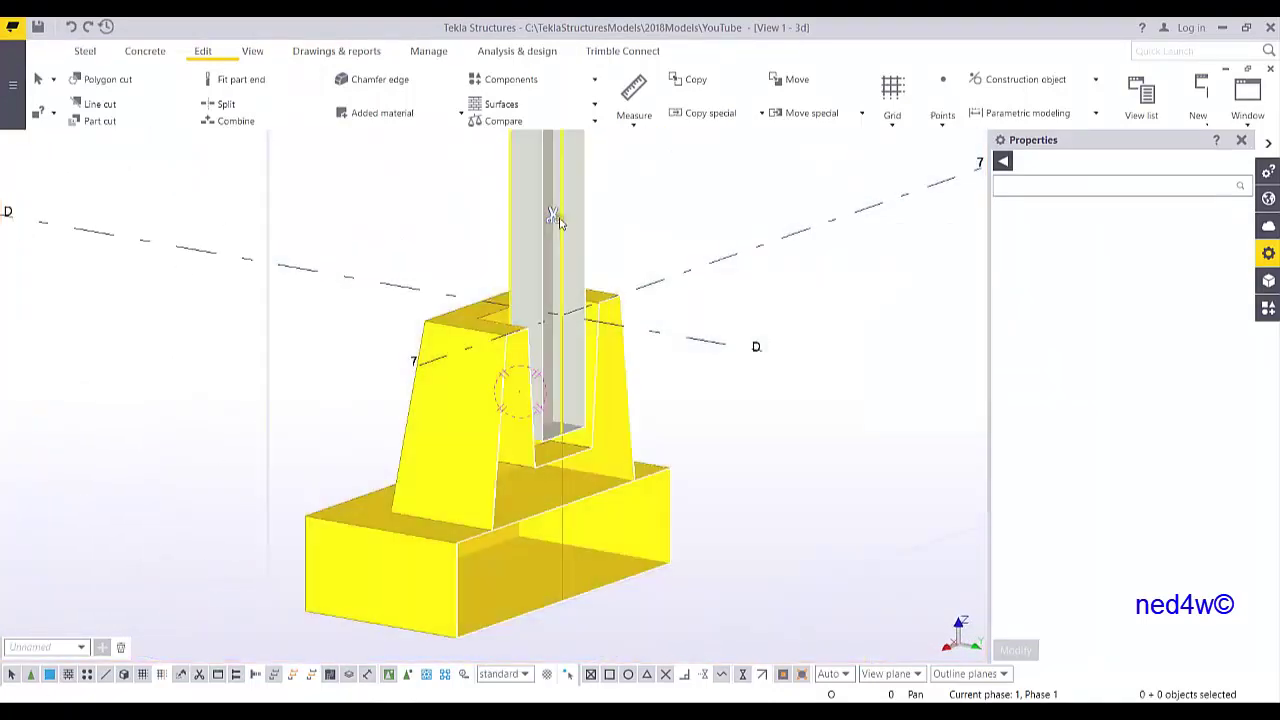
mouse_move(548, 383)
middle_mouse_down("ctrl")
mouse_move(683, 454)
mouse_move(634, 560)
mouse_move(509, 477)
mouse_move(549, 404)
middle_mouse_up("ctrl")
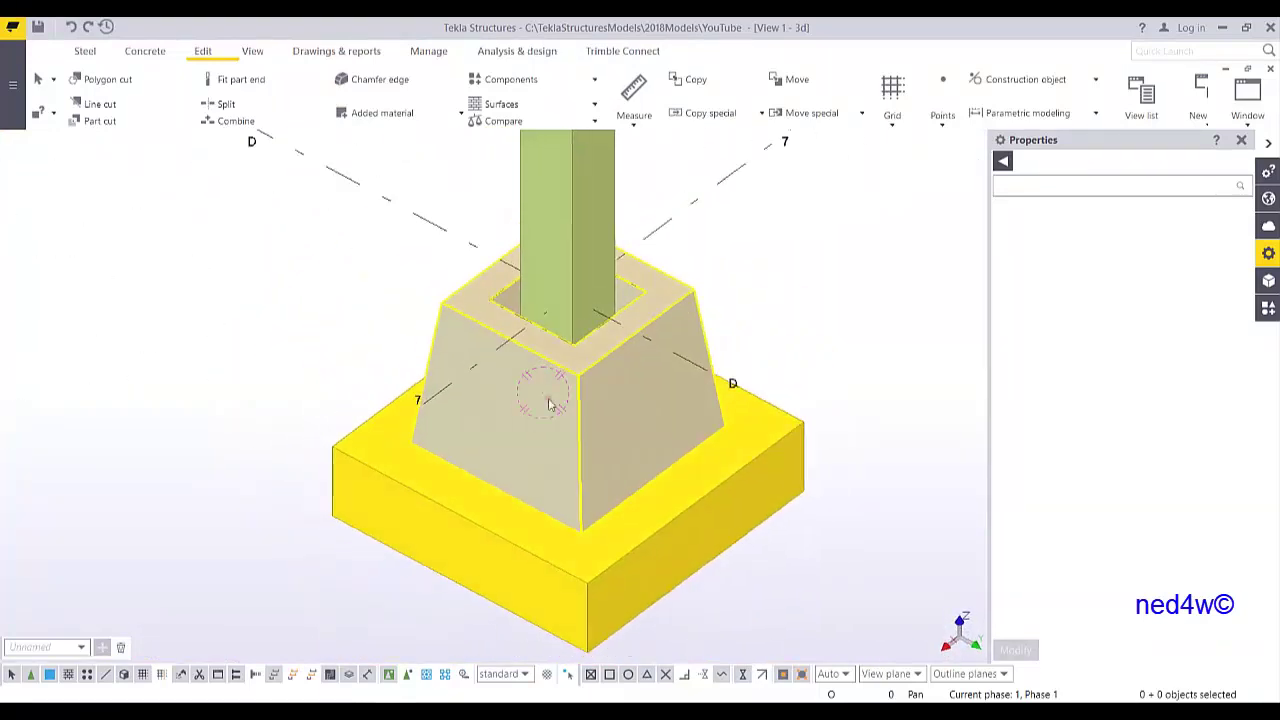
scroll(549, 404, "up", 4)
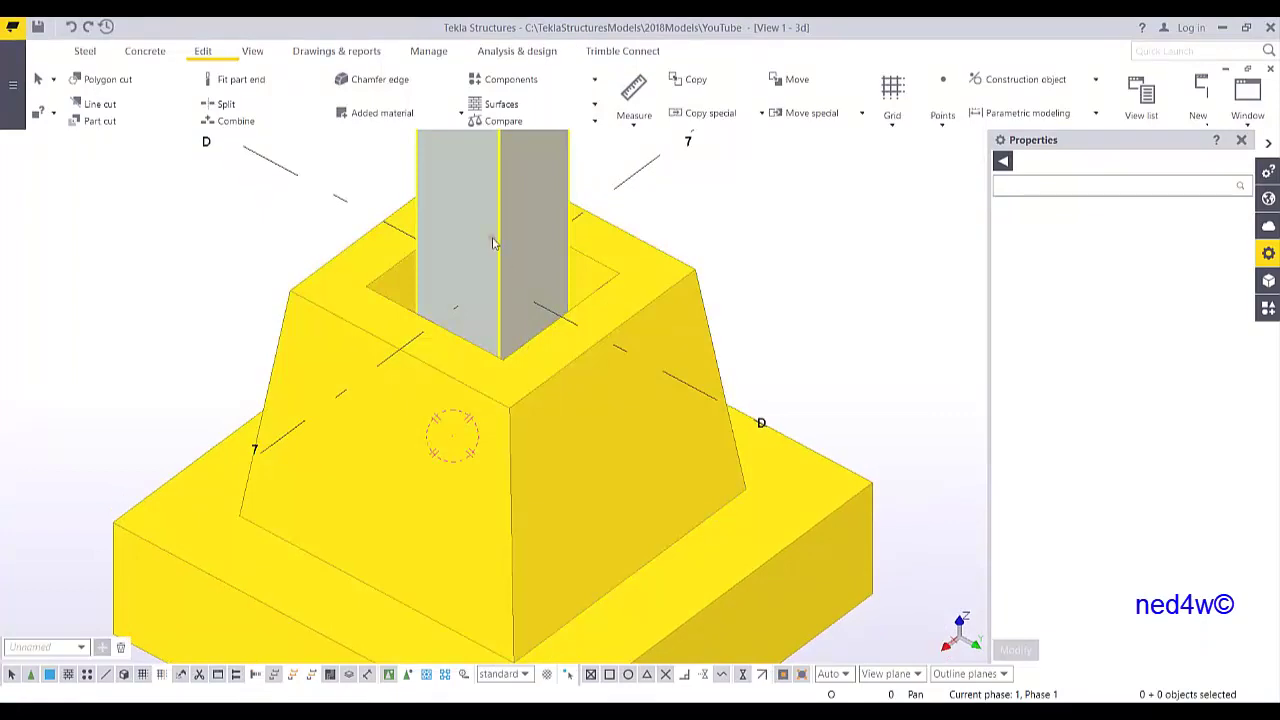
scroll(755, 268, "down", 3)
left_click(708, 270)
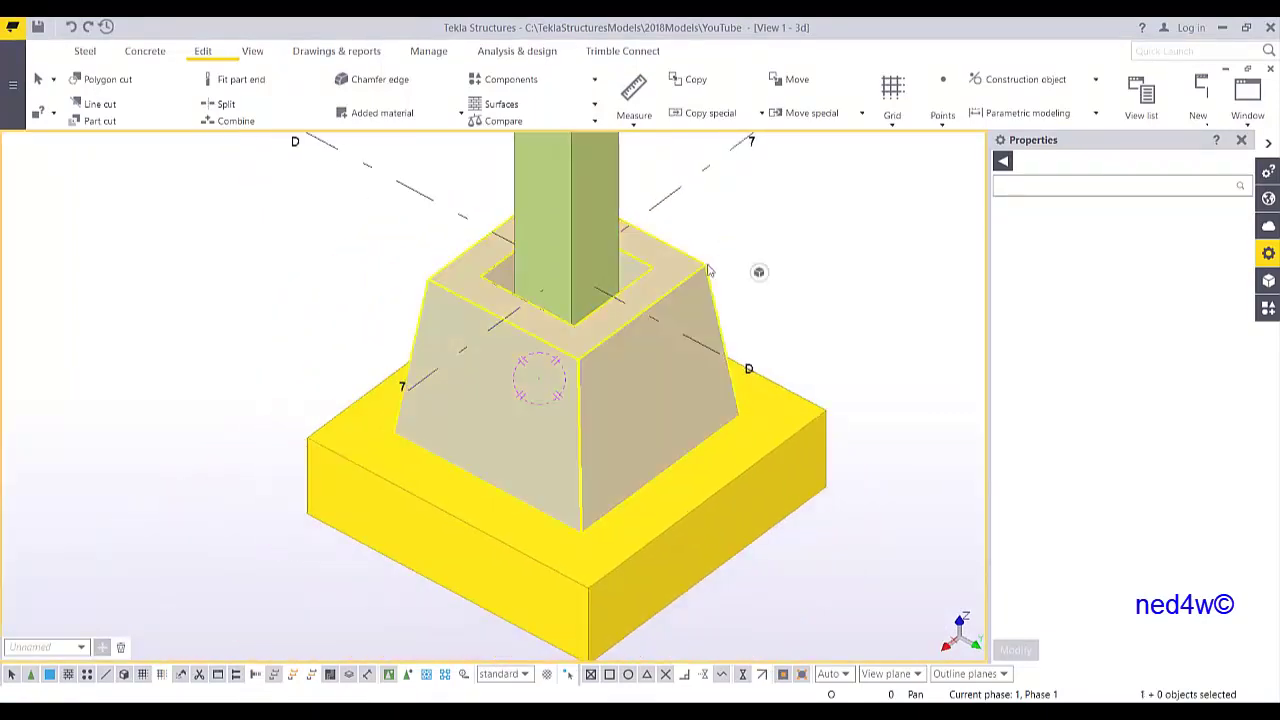
middle_click_drag(706, 306, 595, 402, "ctrl")
left_click_drag(294, 212, 840, 648)
right_click(636, 384)
left_click(734, 277)
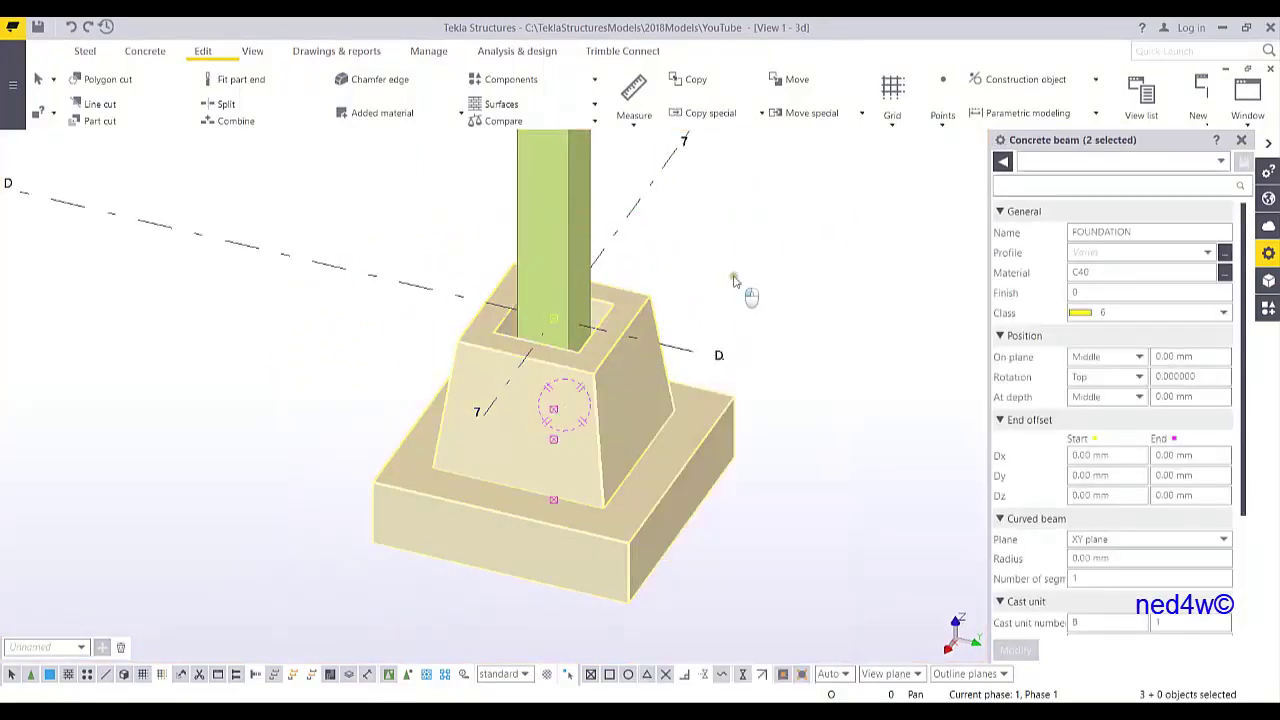
- Hide the pyramid foundation and its base slab so the column's lower end is exposed
left_click(650, 361)
left_click(686, 460, "shift")
right_click(686, 460)
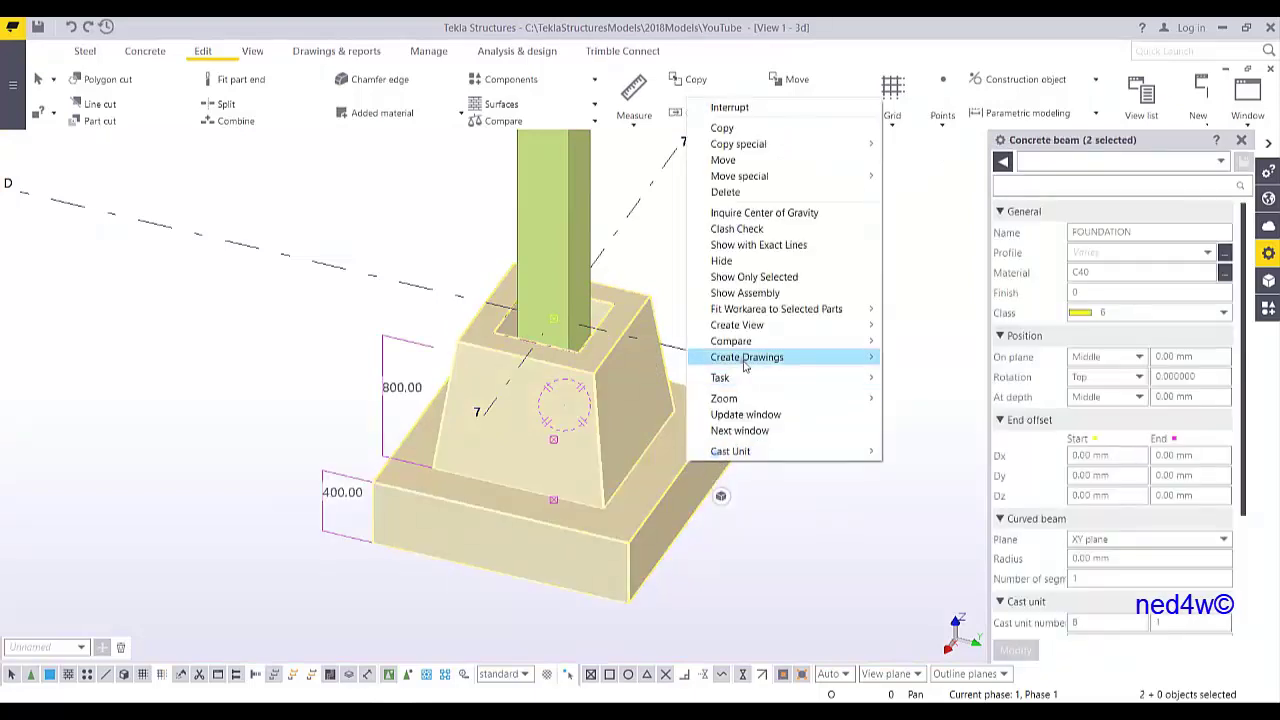
left_click(737, 266)
scroll(592, 374, "up", 4)
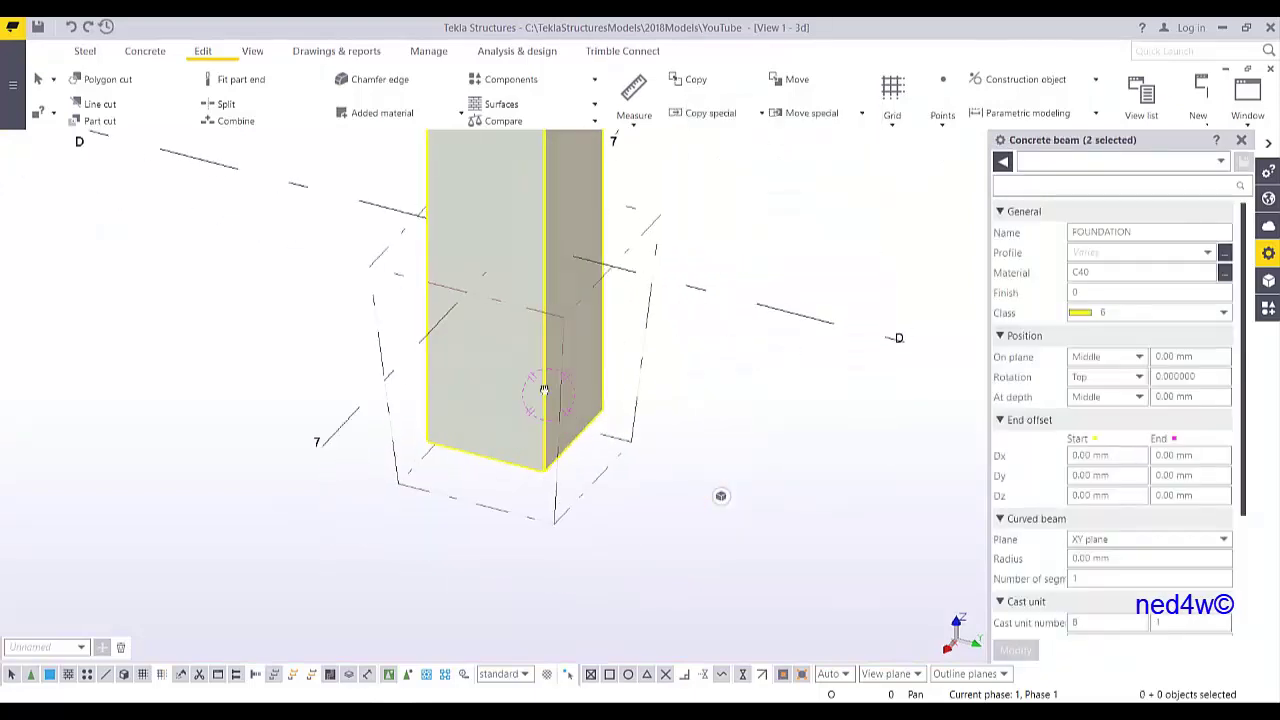
- Start a concrete polybeam and set its profile to 50*20
left_click(140, 51)
left_click(140, 118)
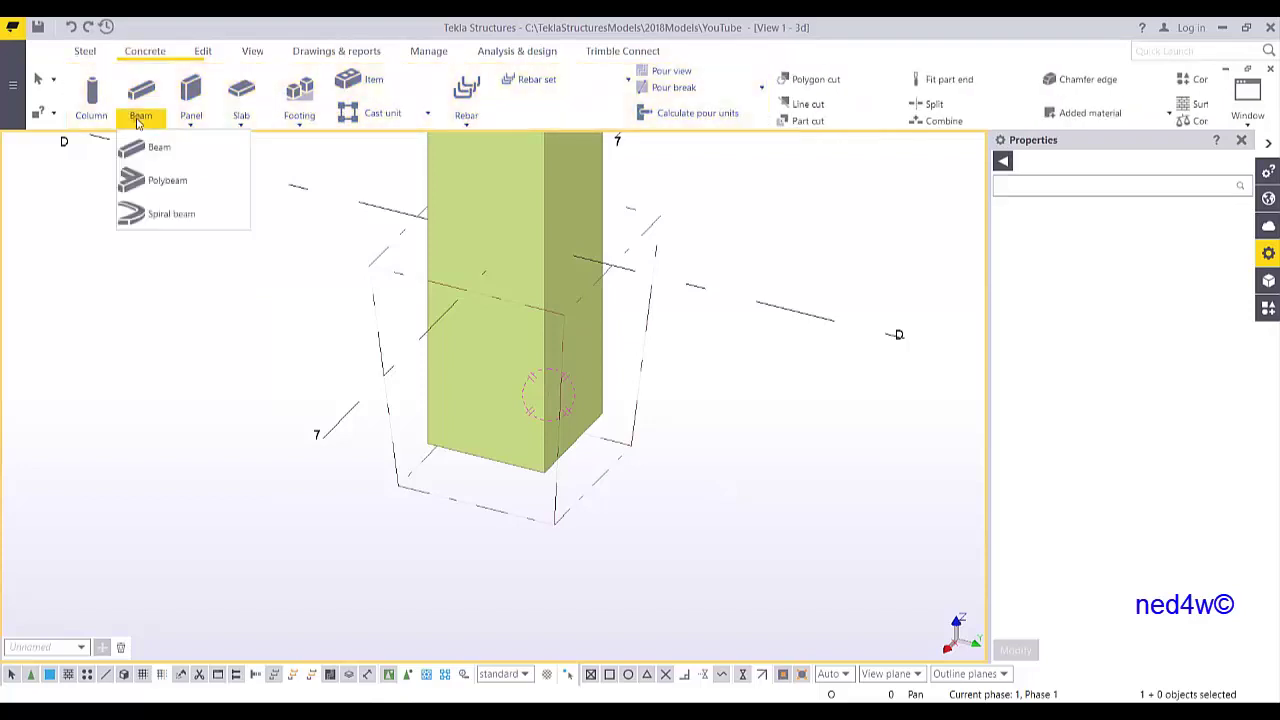
left_click(166, 183)
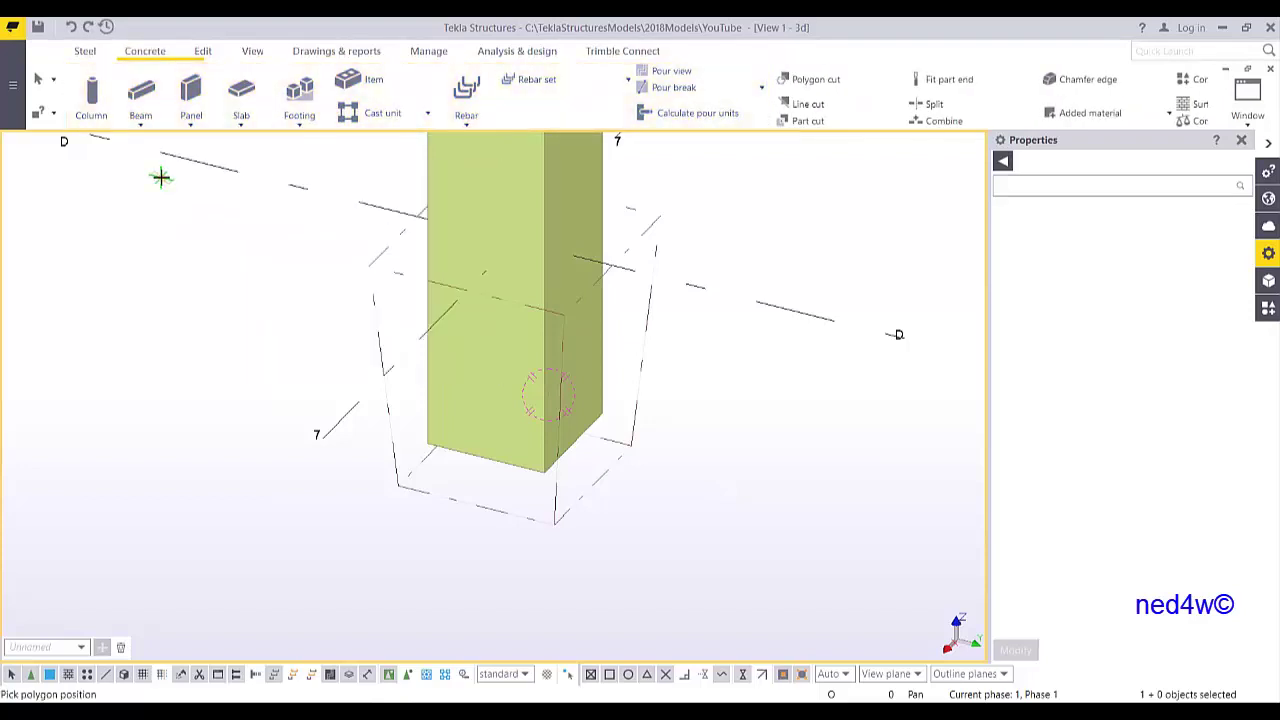
left_click_drag(1201, 250, 1011, 272)
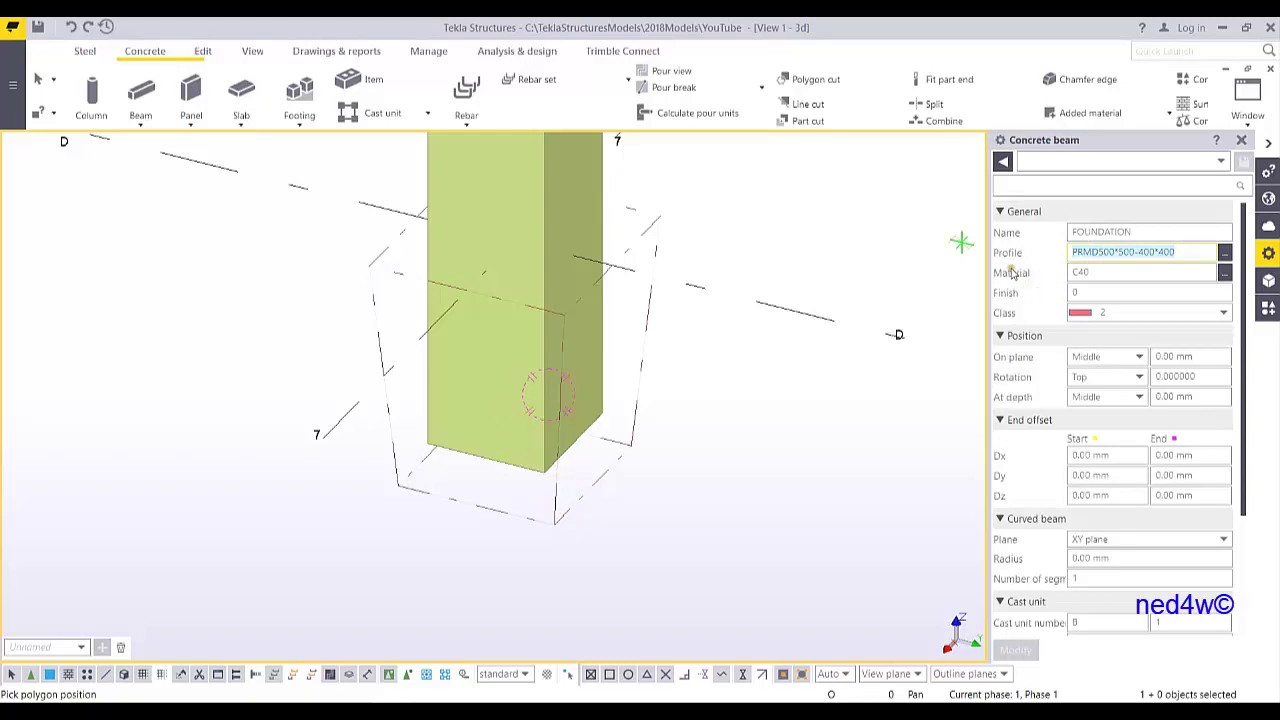
type("50*20")
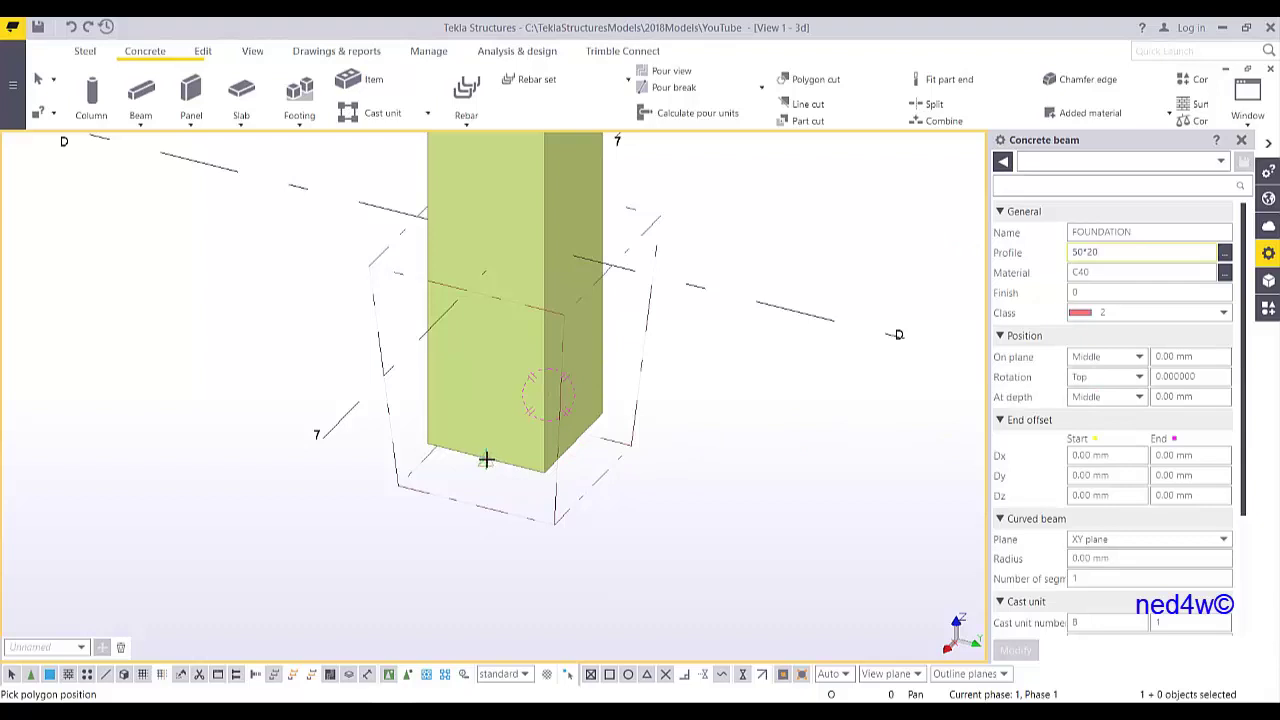
- Place the polybeam around the column's bottom edges from one edge's midpoint, ending 110 mm past the last corner to leave a gap
left_click(545, 469)
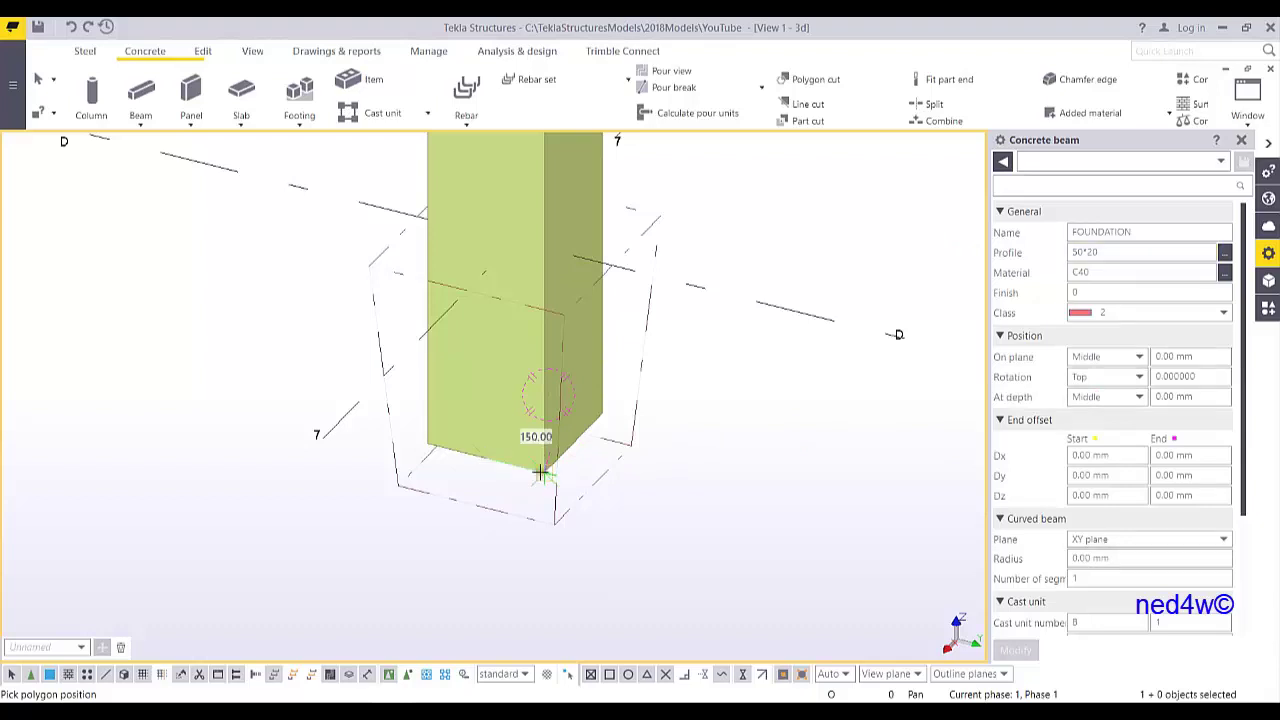
left_click(600, 413)
left_click(490, 384)
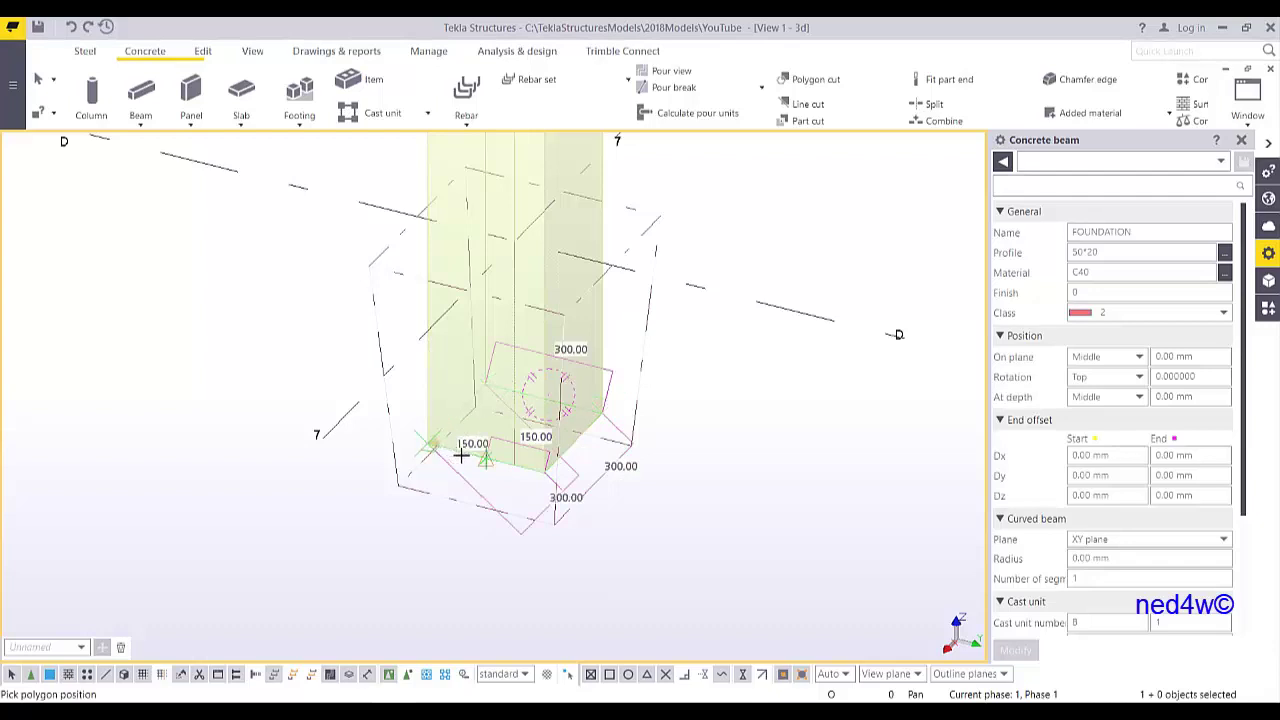
scroll(465, 450, "up", 2)
scroll(470, 455, "up", 1)
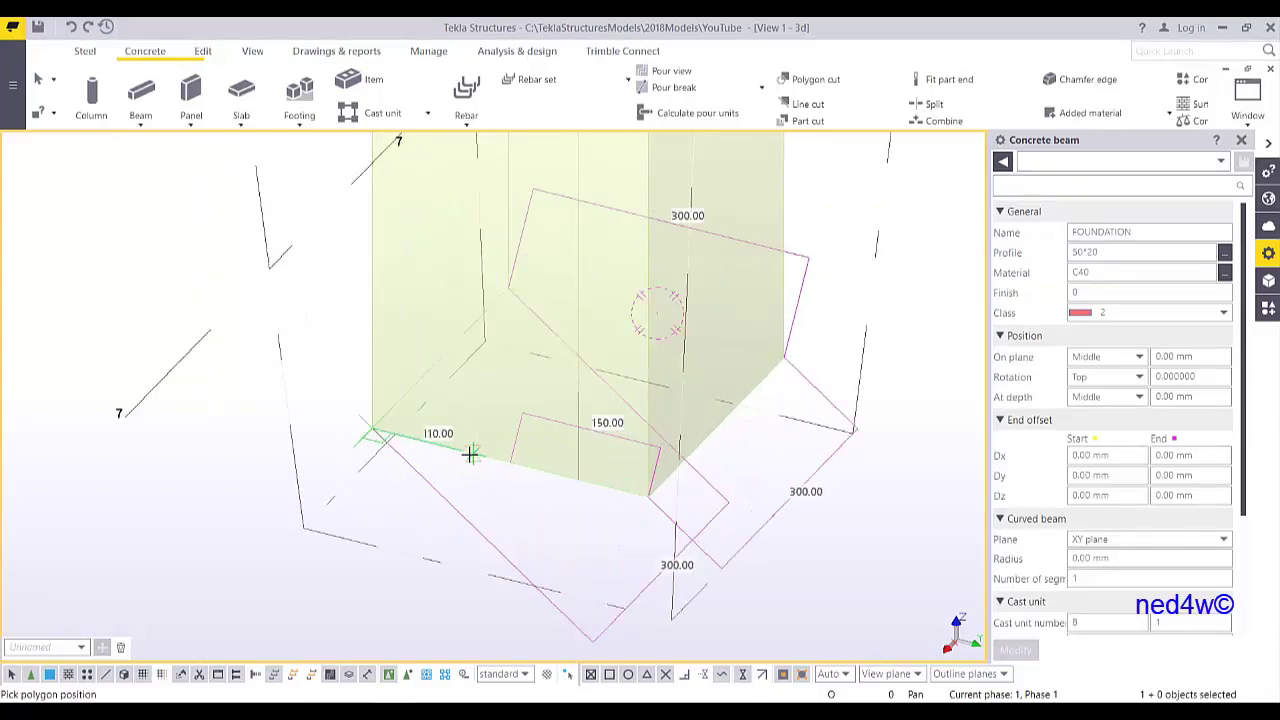
left_click(470, 454)
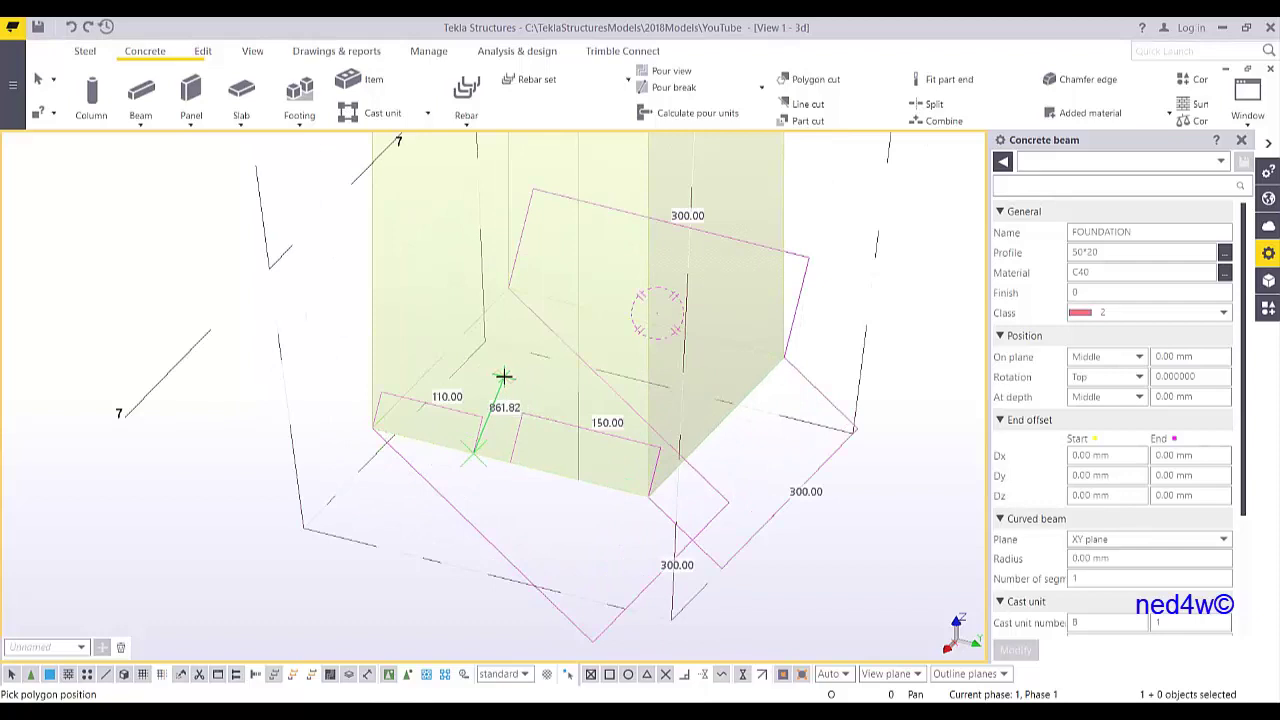
middle_click(504, 376)
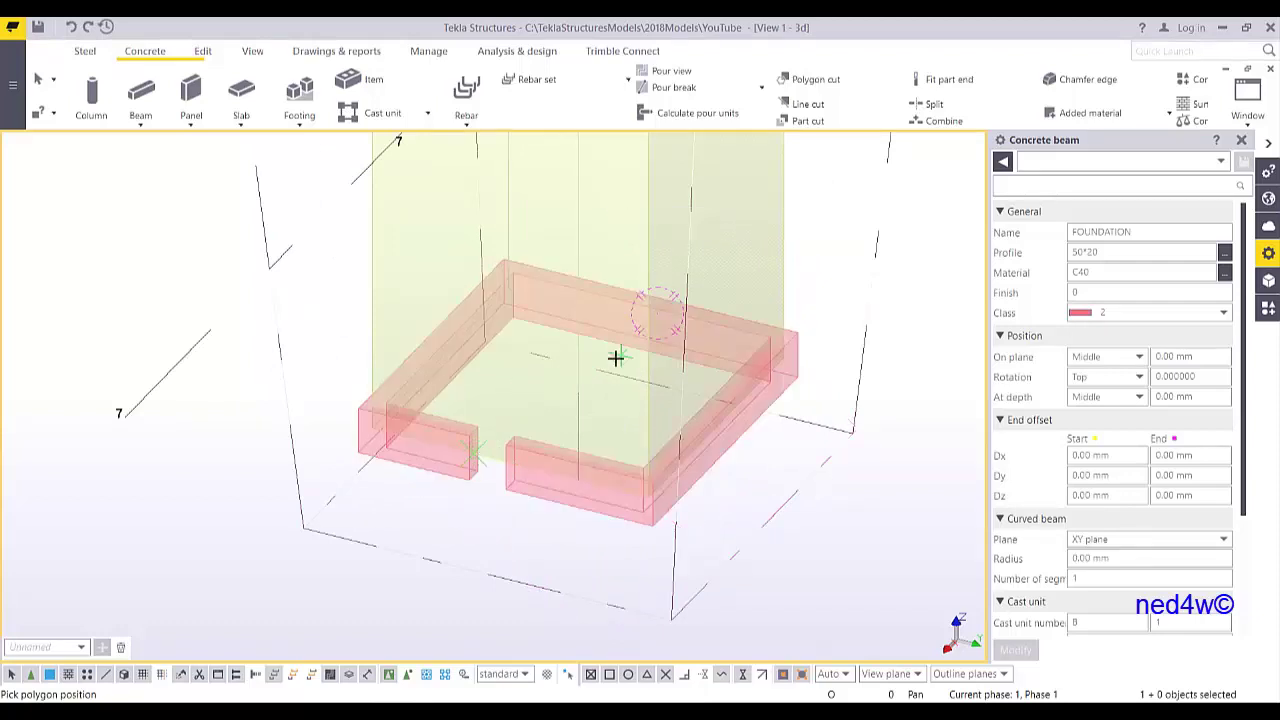
key("Escape")
scroll(480, 450, "up", 5)
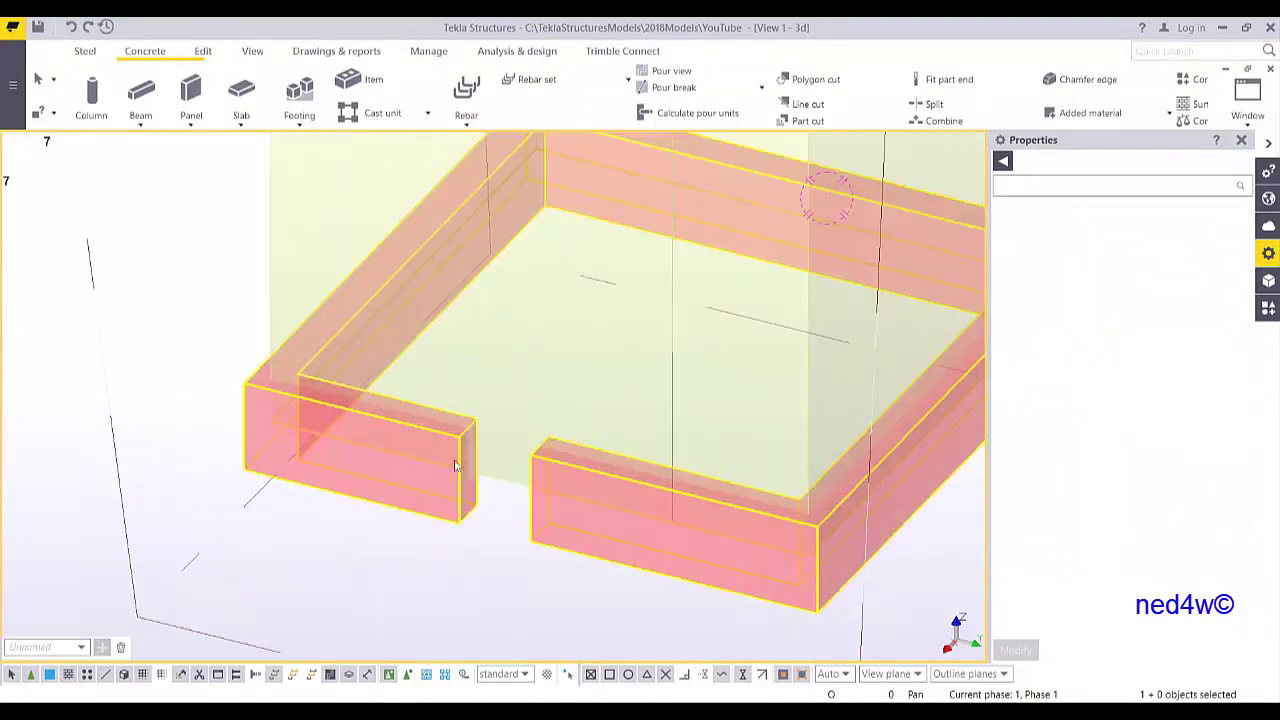
- Close the gap in the polybeam by moving its end point onto its start point
scroll(494, 523, "down", 3)
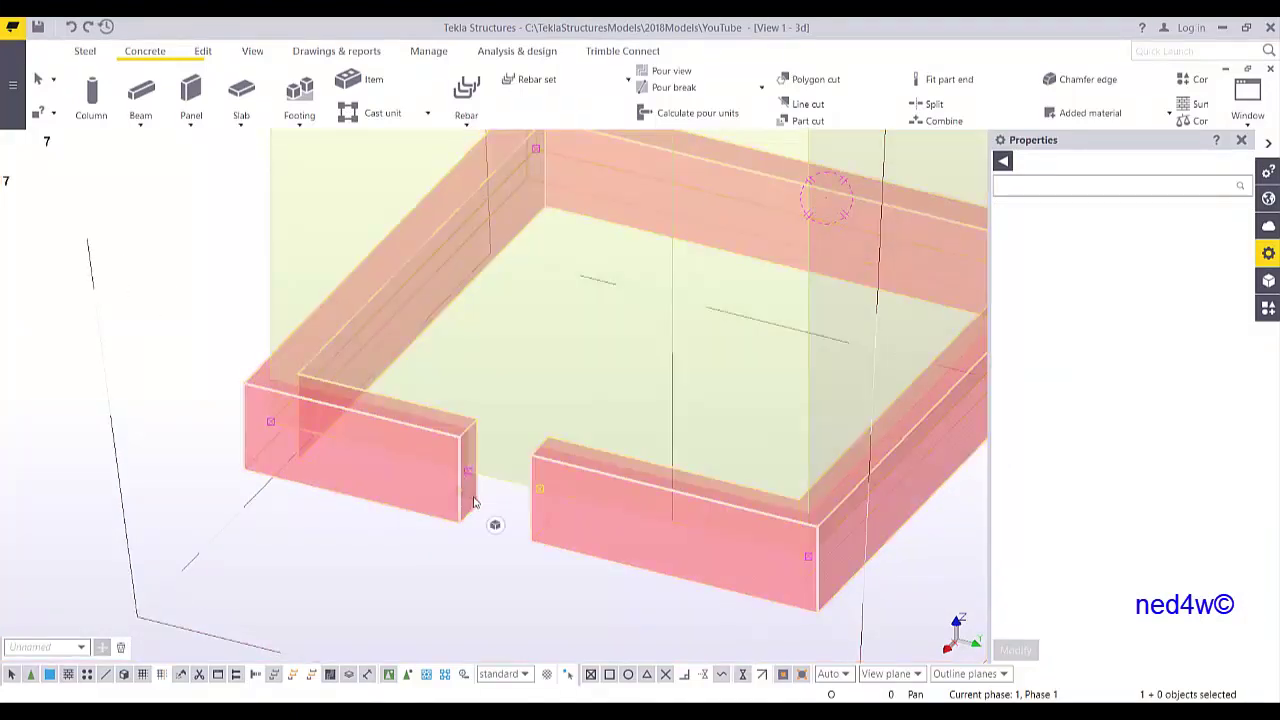
left_click(457, 420)
scroll(450, 417, "up", 3)
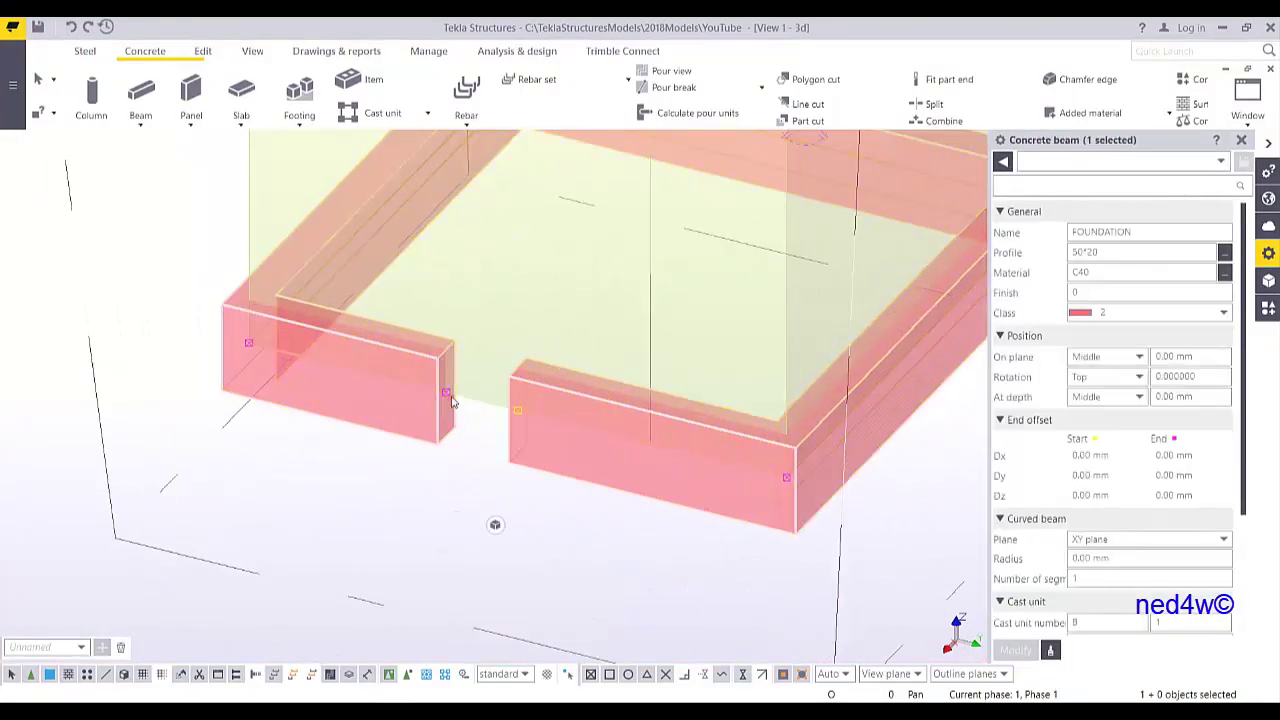
right_click(452, 400)
left_click(500, 495)
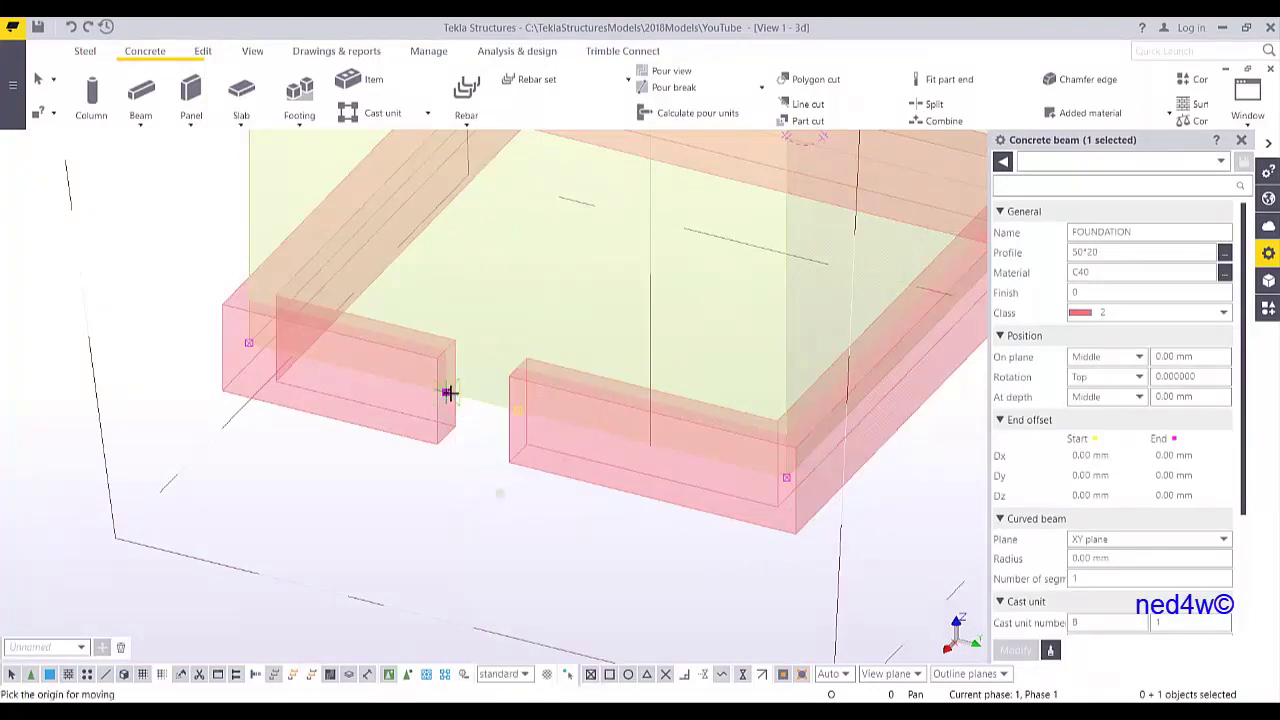
left_click(449, 392)
left_click(519, 407)
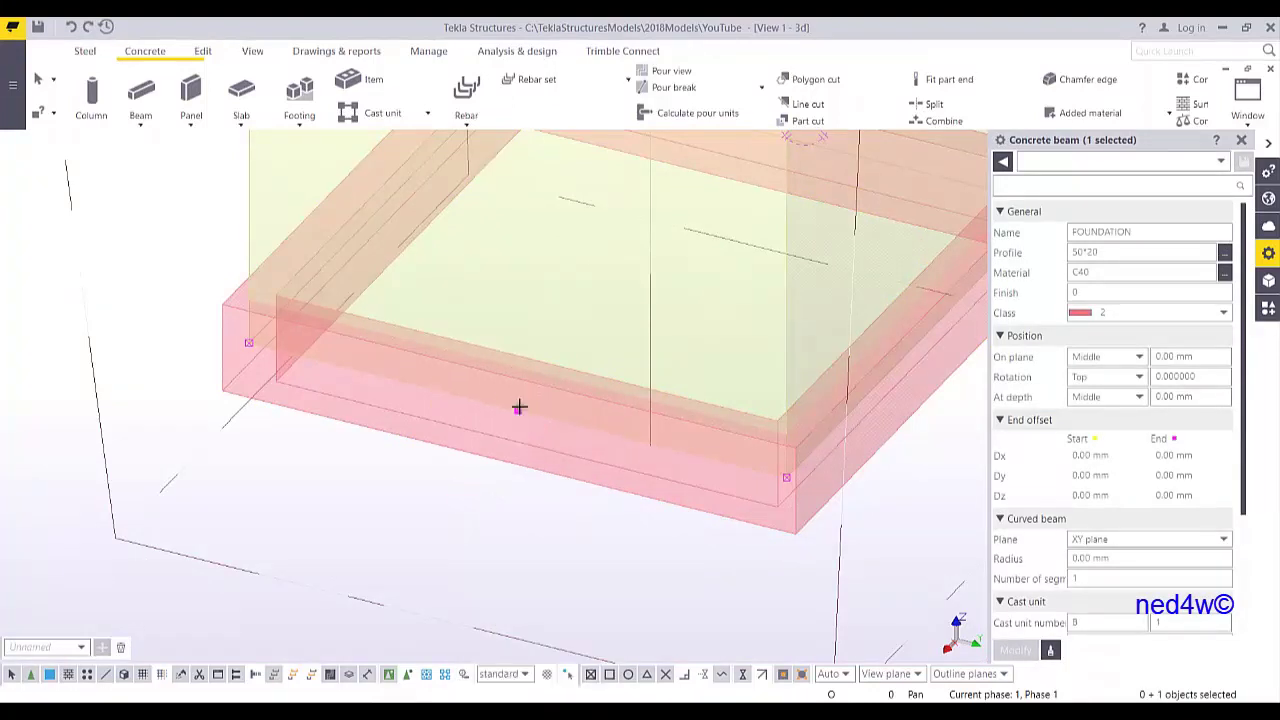
scroll(524, 440, "down", 2)
right_click(250, 258)
left_click(271, 264)
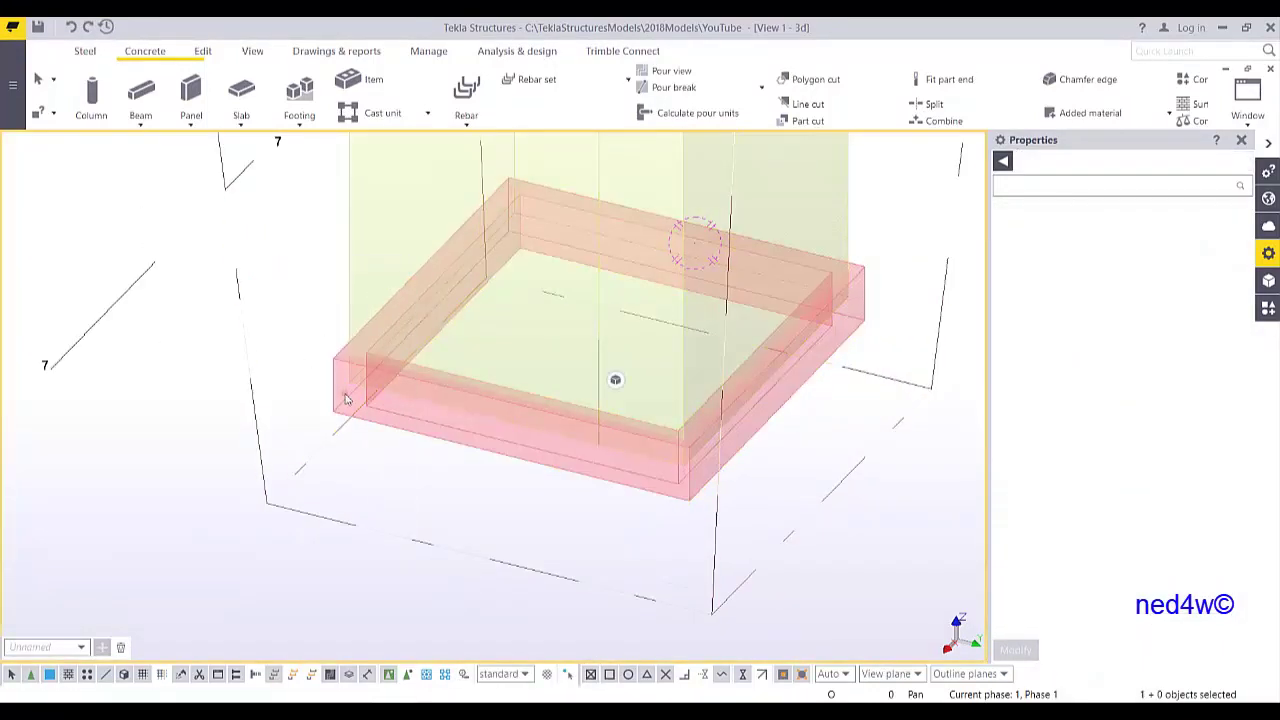
- Try the Front depth position on the closed polybeam, keeping its on-plane position at Middle
scroll(720, 435, "down", 2)
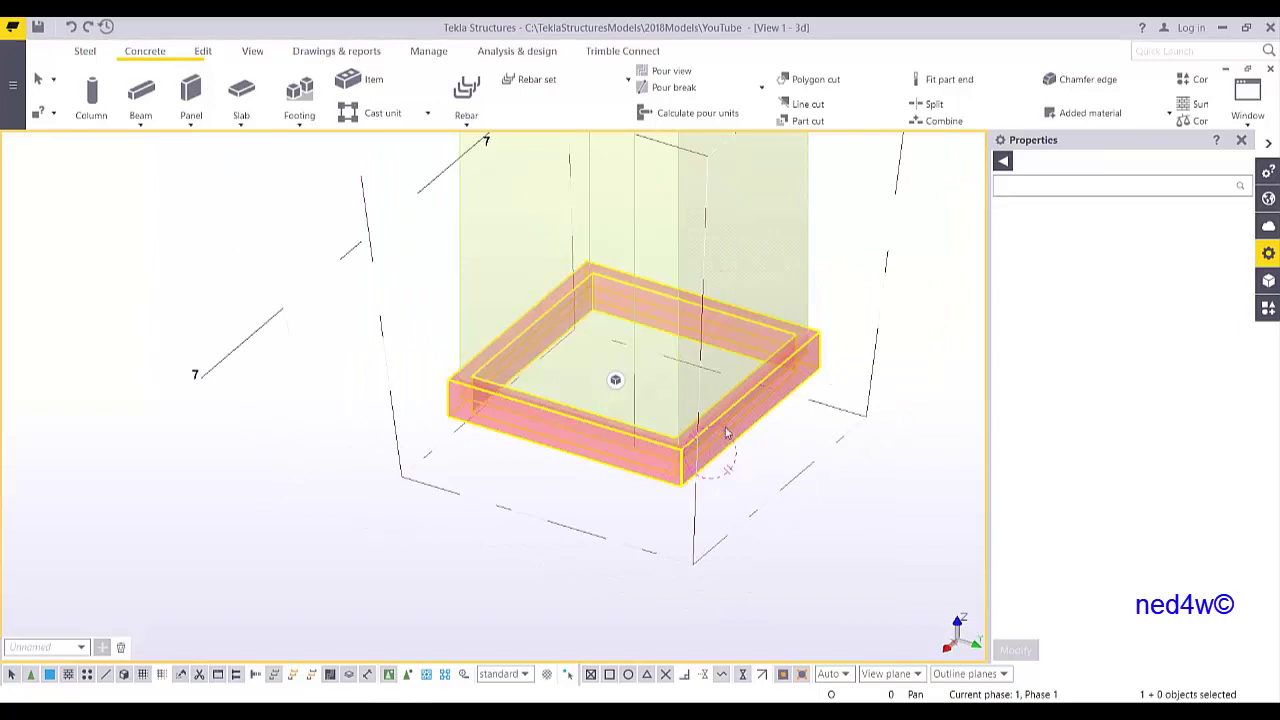
middle_click_drag(727, 433, 644, 467)
middle_click_drag(723, 427, 702, 460)
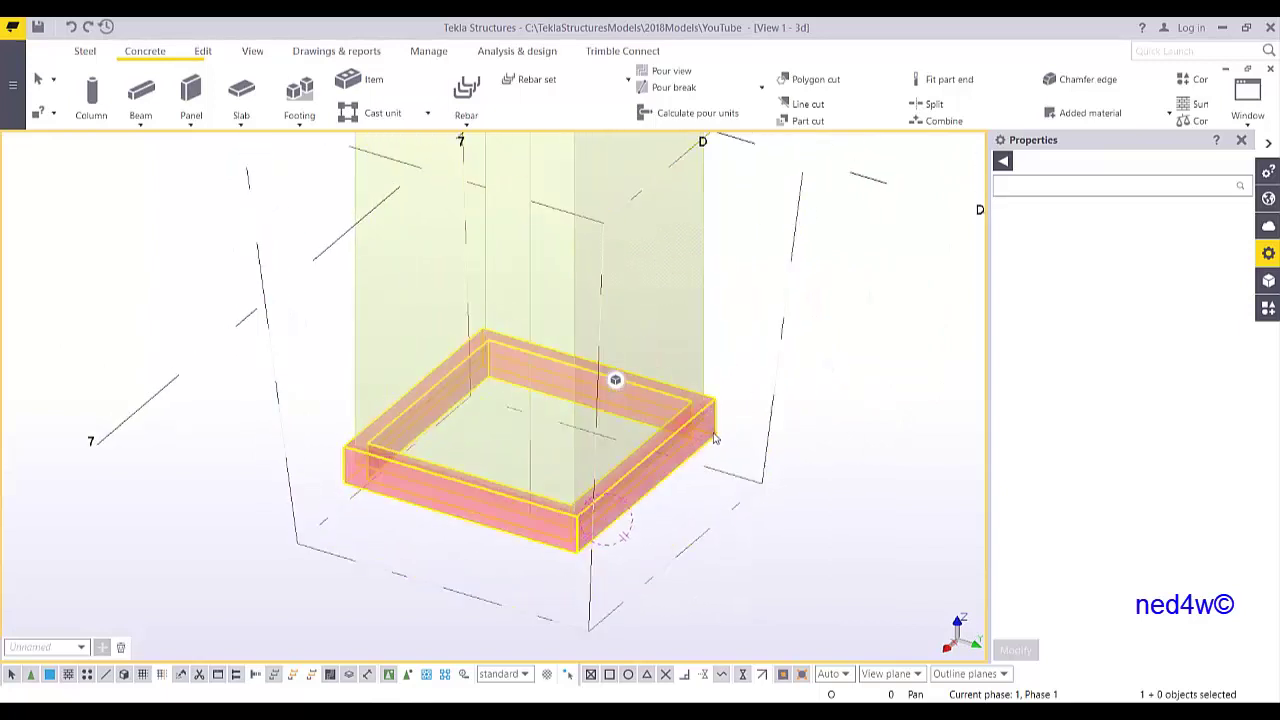
scroll(720, 432, "up", 4)
left_click(703, 434)
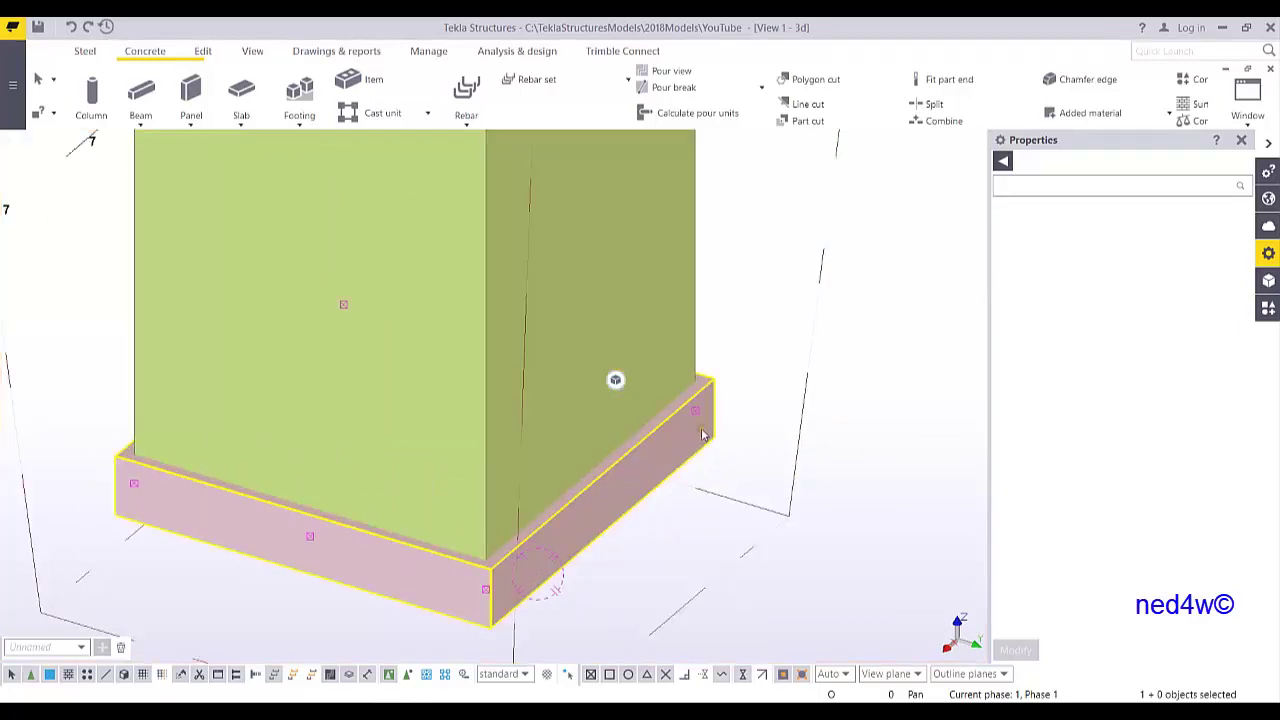
scroll(702, 434, "down", 3)
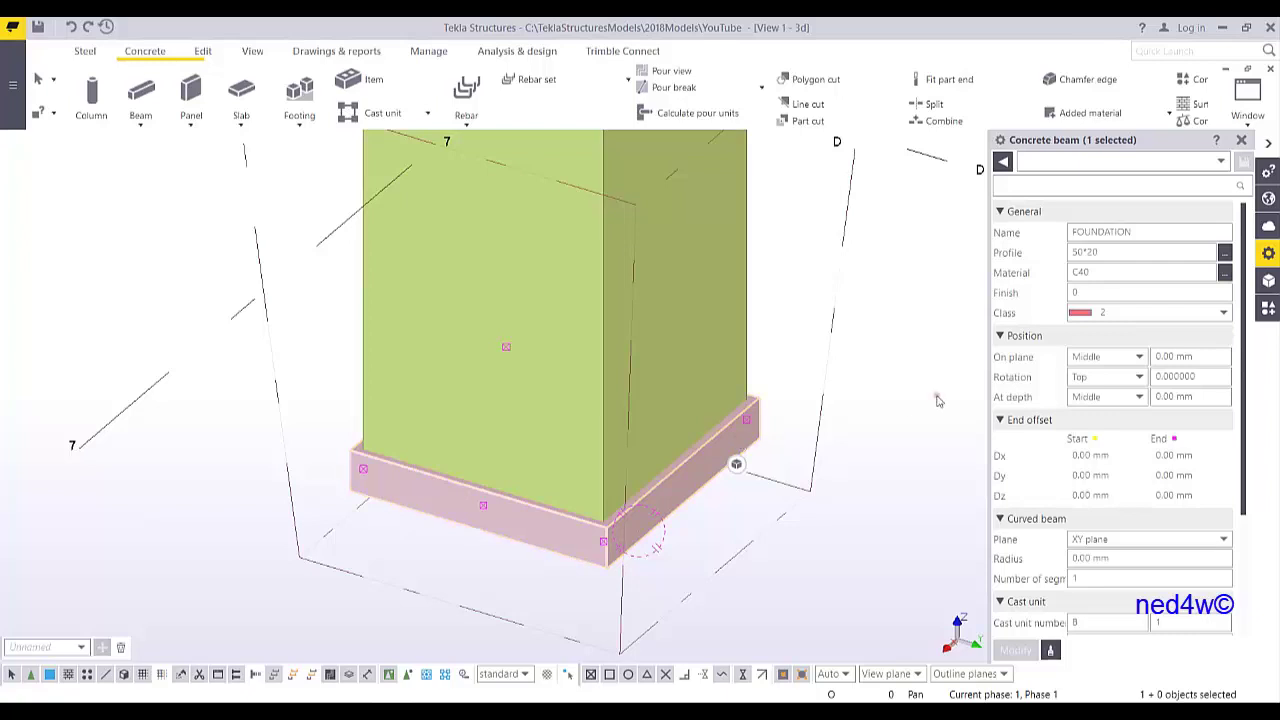
left_click(1100, 357)
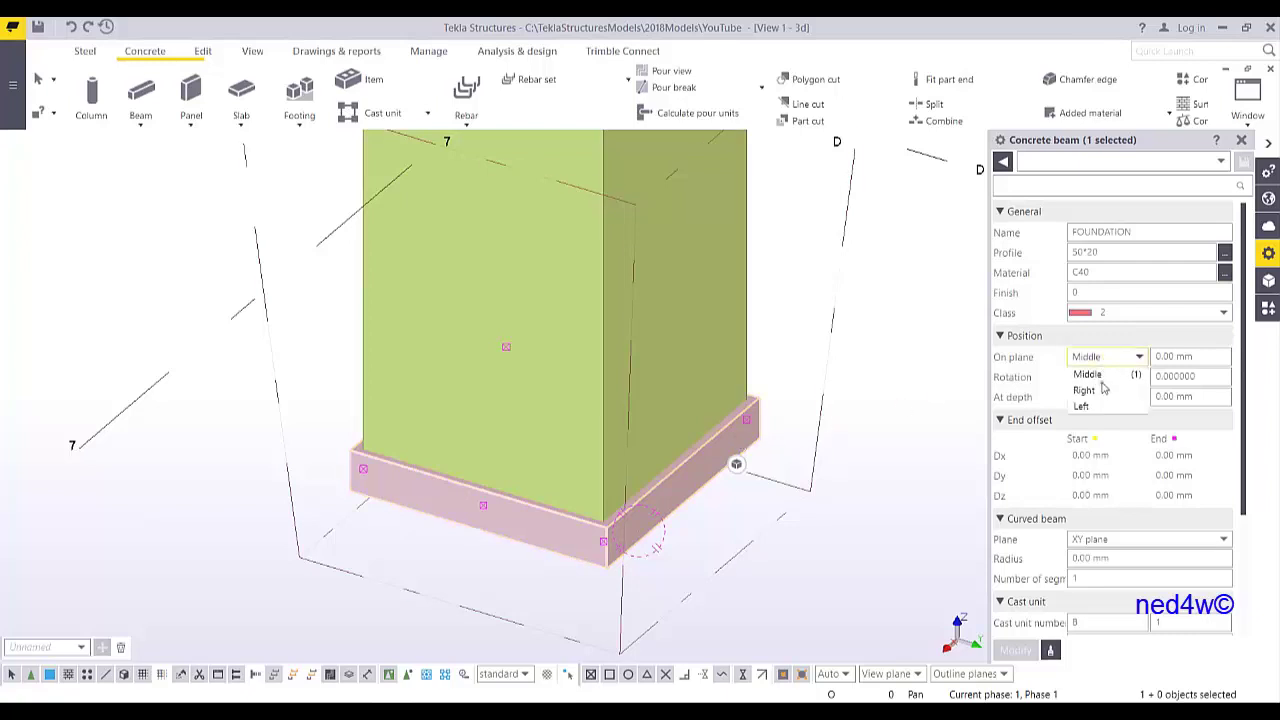
left_click(1087, 374)
left_click(1100, 397)
left_click(1085, 430)
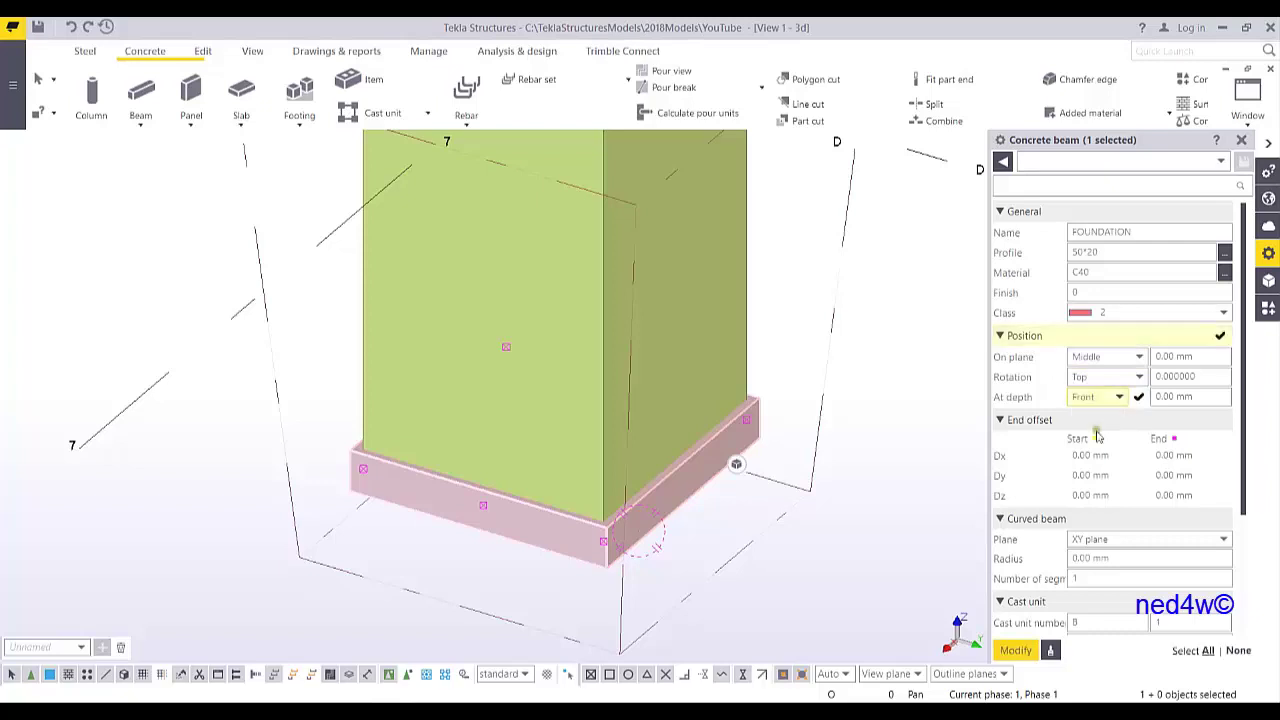
left_click(1016, 650)
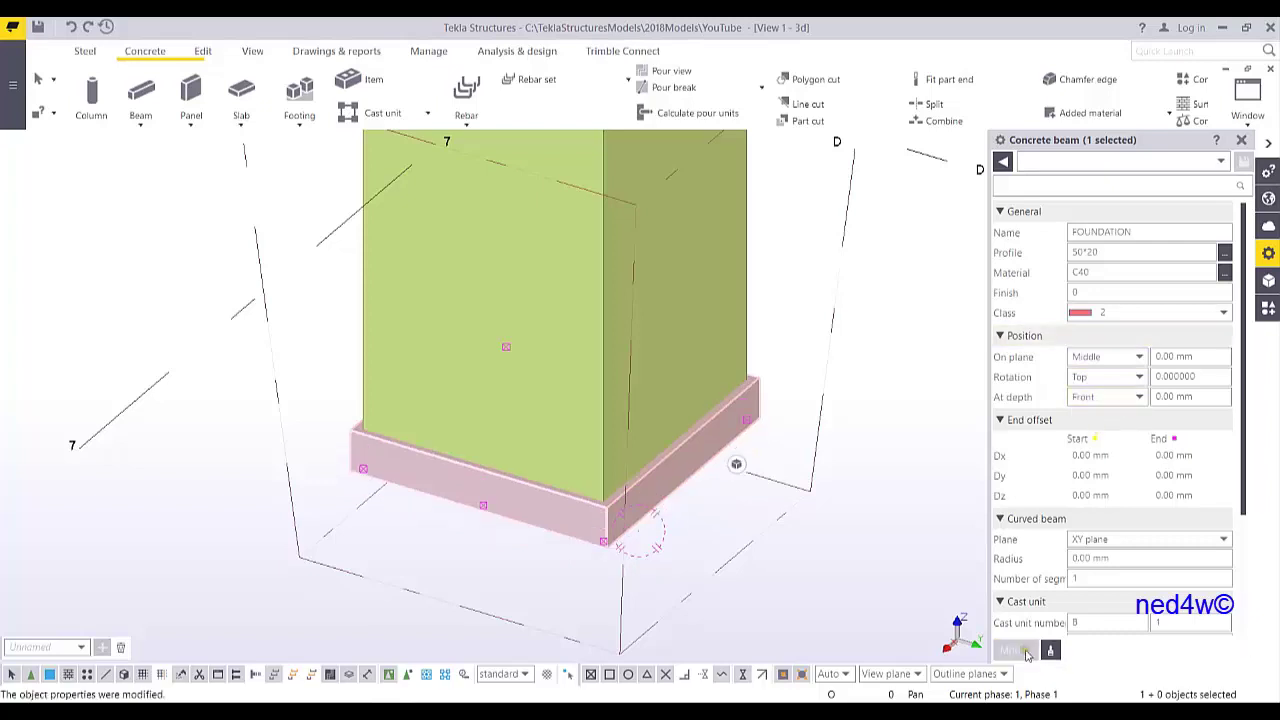
- Set the polybeam's depth position to Middle and its on-plane position to Left, after trying Right
left_click(1104, 397)
left_click(1088, 414)
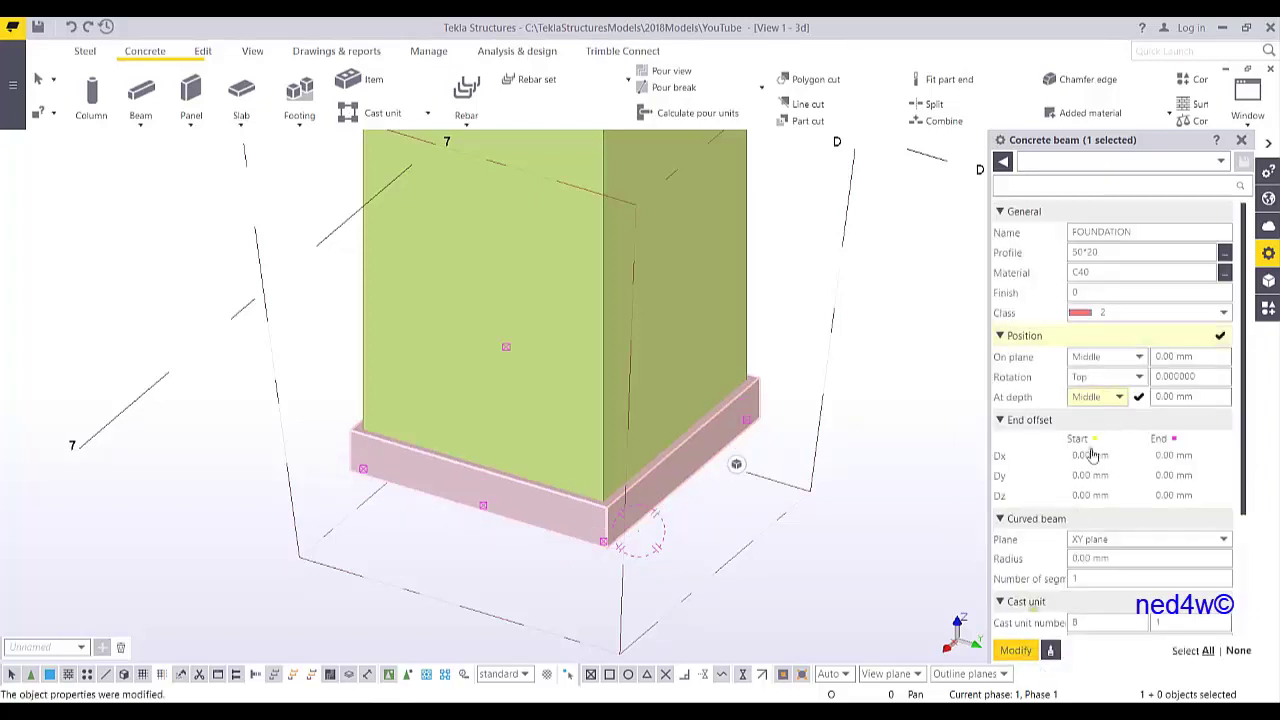
left_click(1104, 357)
left_click(1090, 391)
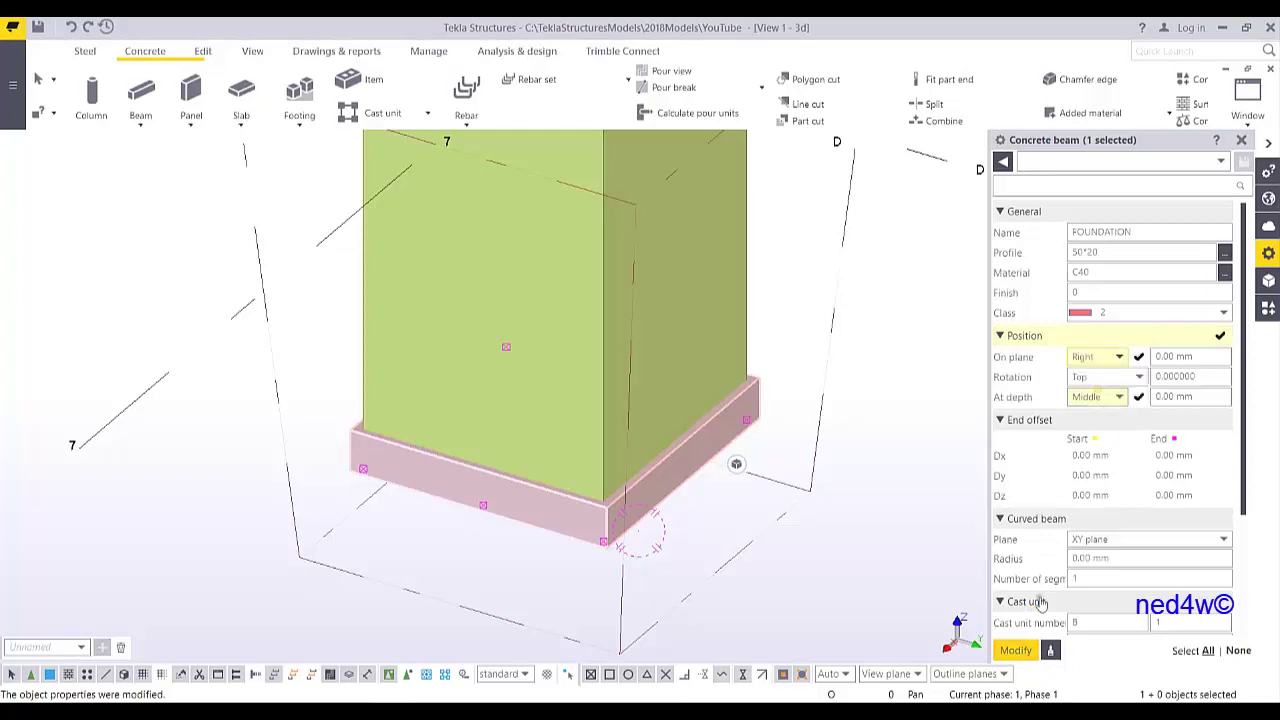
left_click(1016, 650)
left_click(1097, 357)
left_click(1087, 408)
left_click(1016, 650)
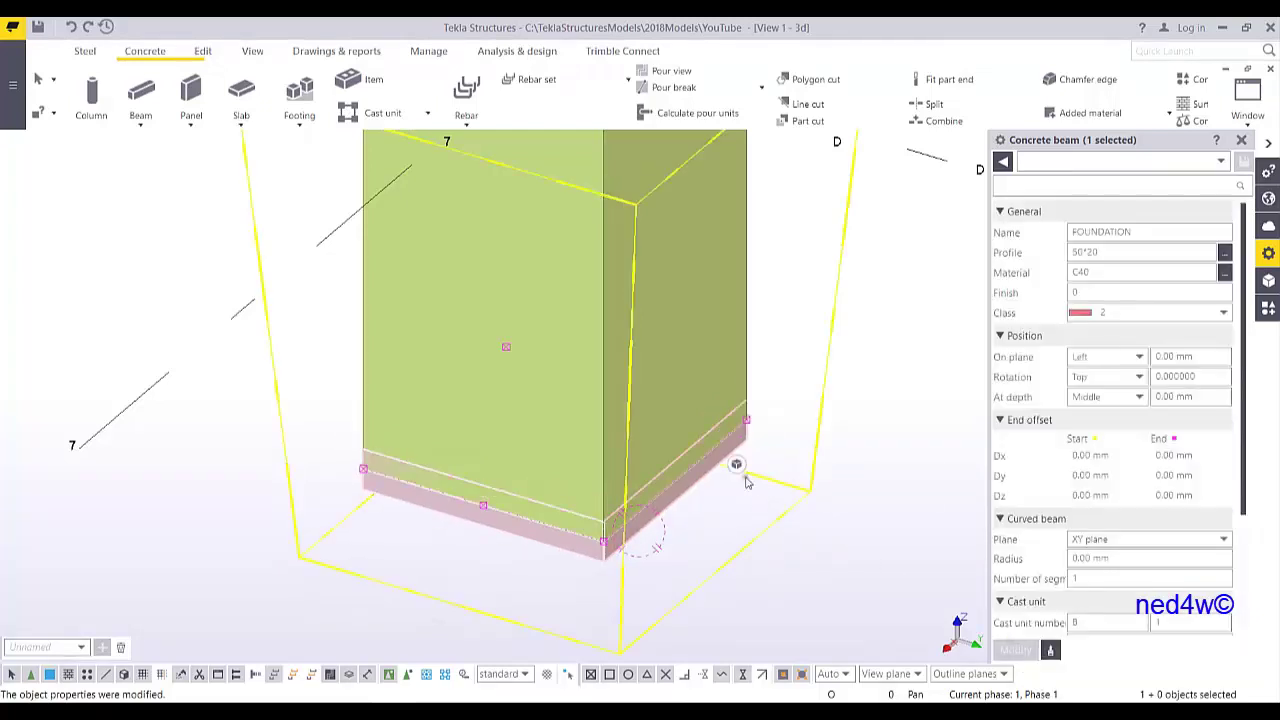
- Move the polybeam 100 mm up along the column's vertical edge from the column's bottom corner
left_click(810, 490)
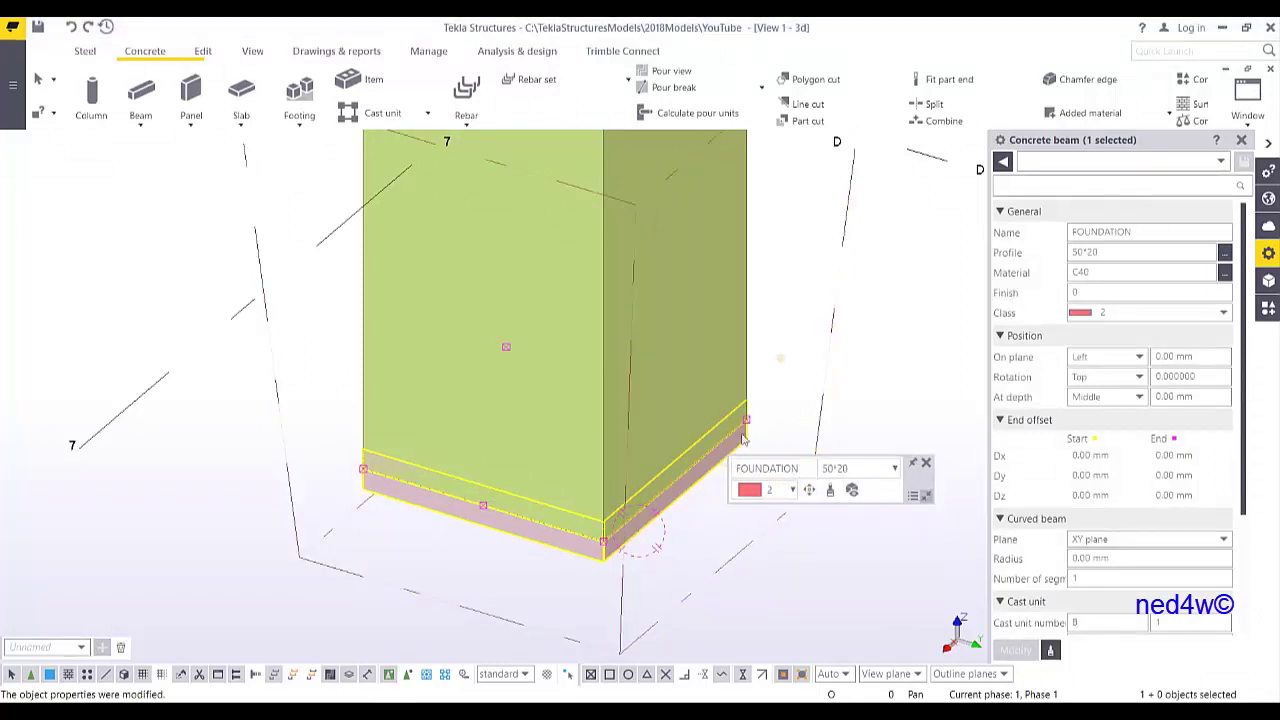
right_click(770, 418)
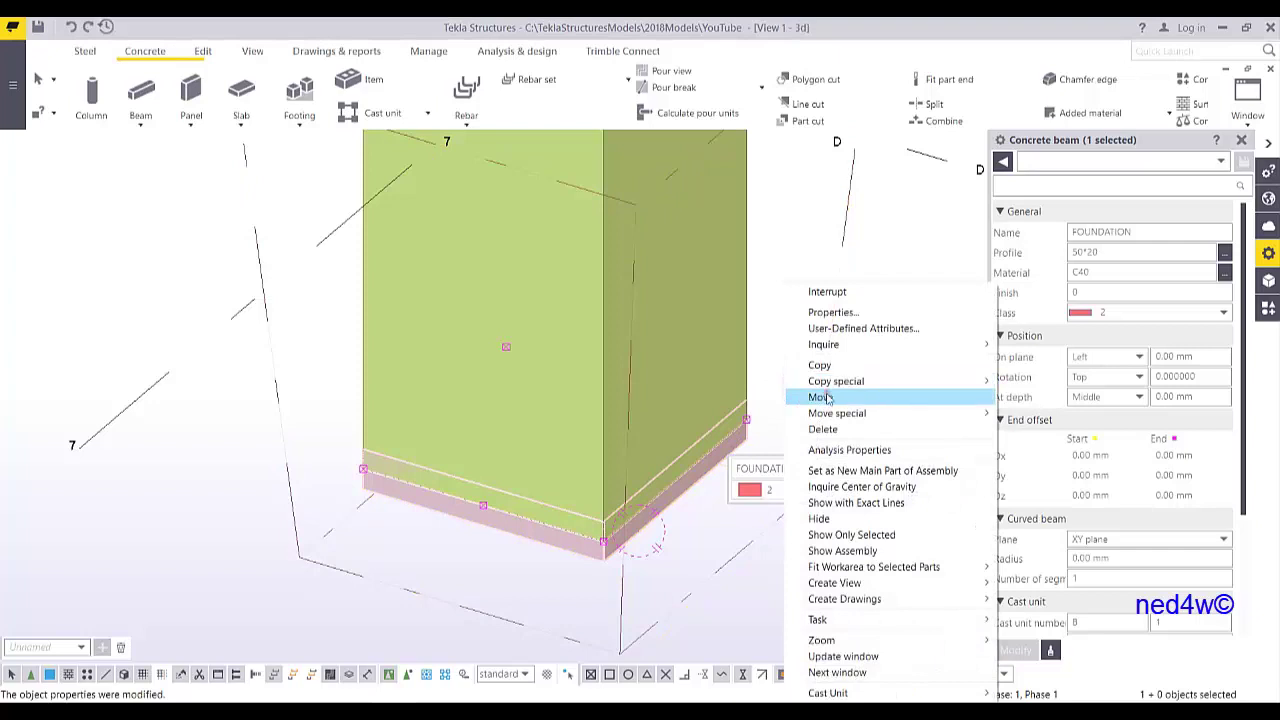
left_click(828, 397)
left_click(746, 421)
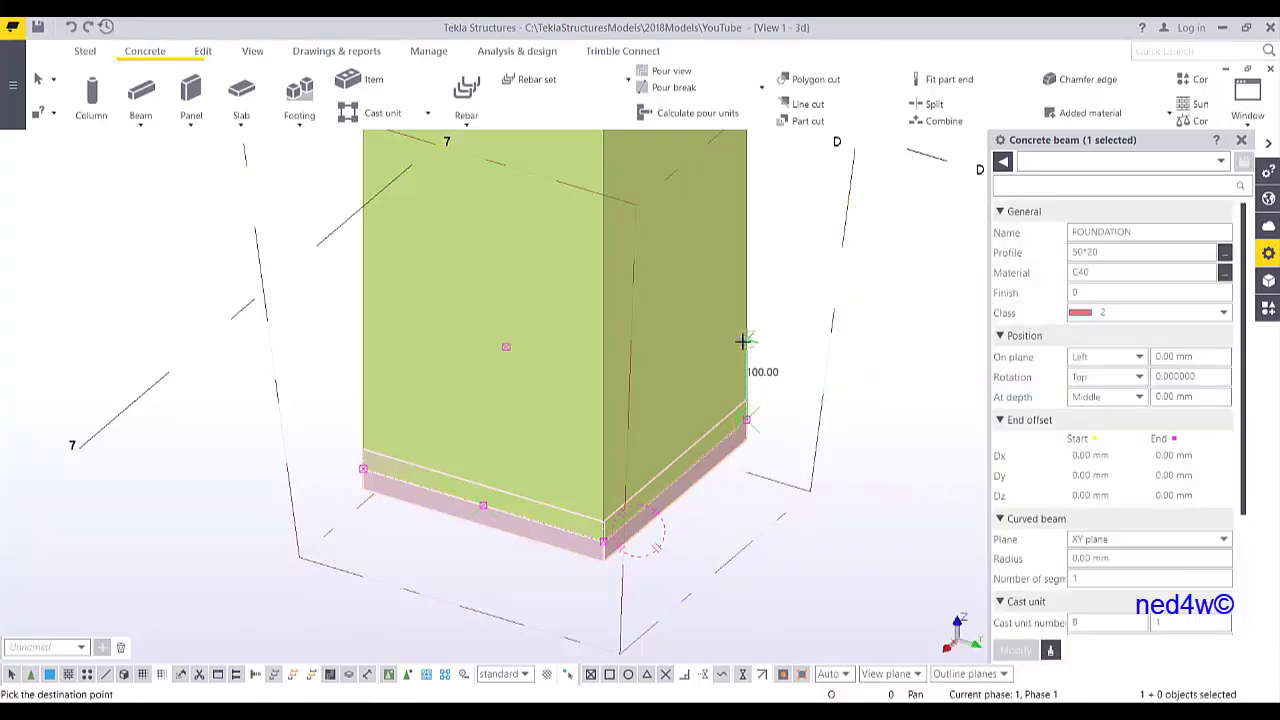
left_click(746, 345)
left_click(783, 350)
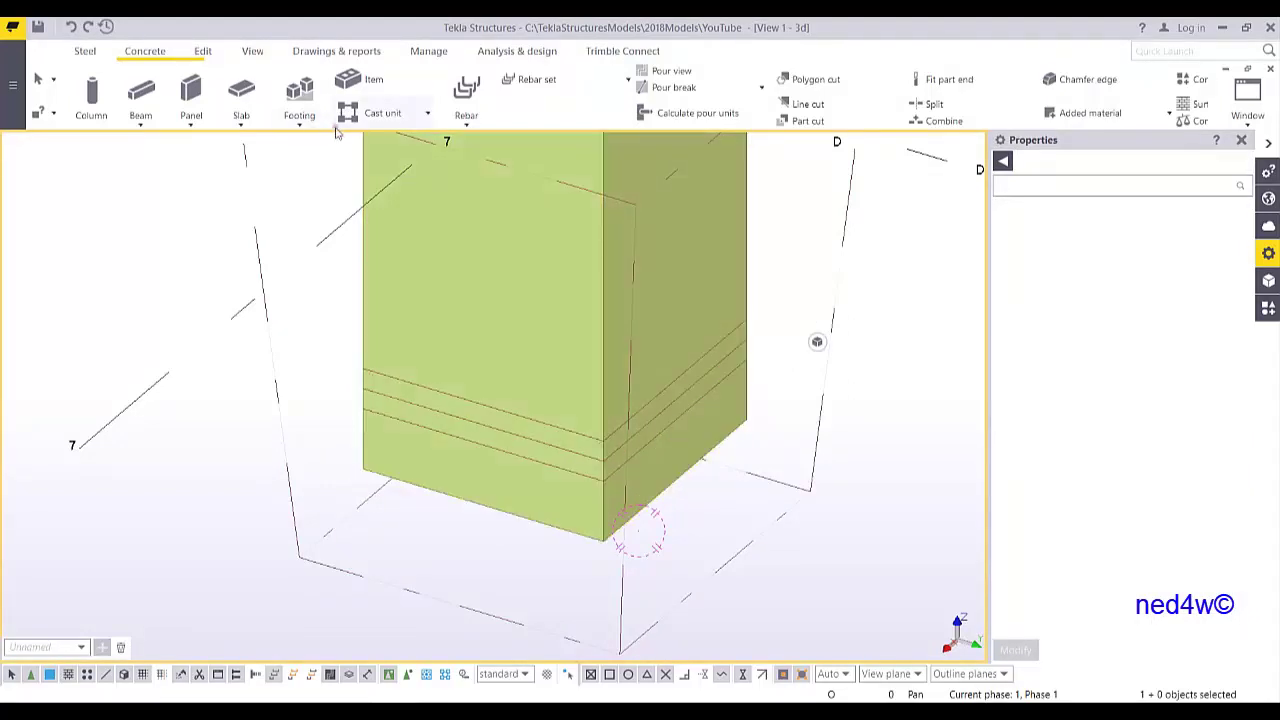
- With parts shown transparent, cut the column with the polybeam using Part cut, and delete the polybeam
key("ctrl+2")
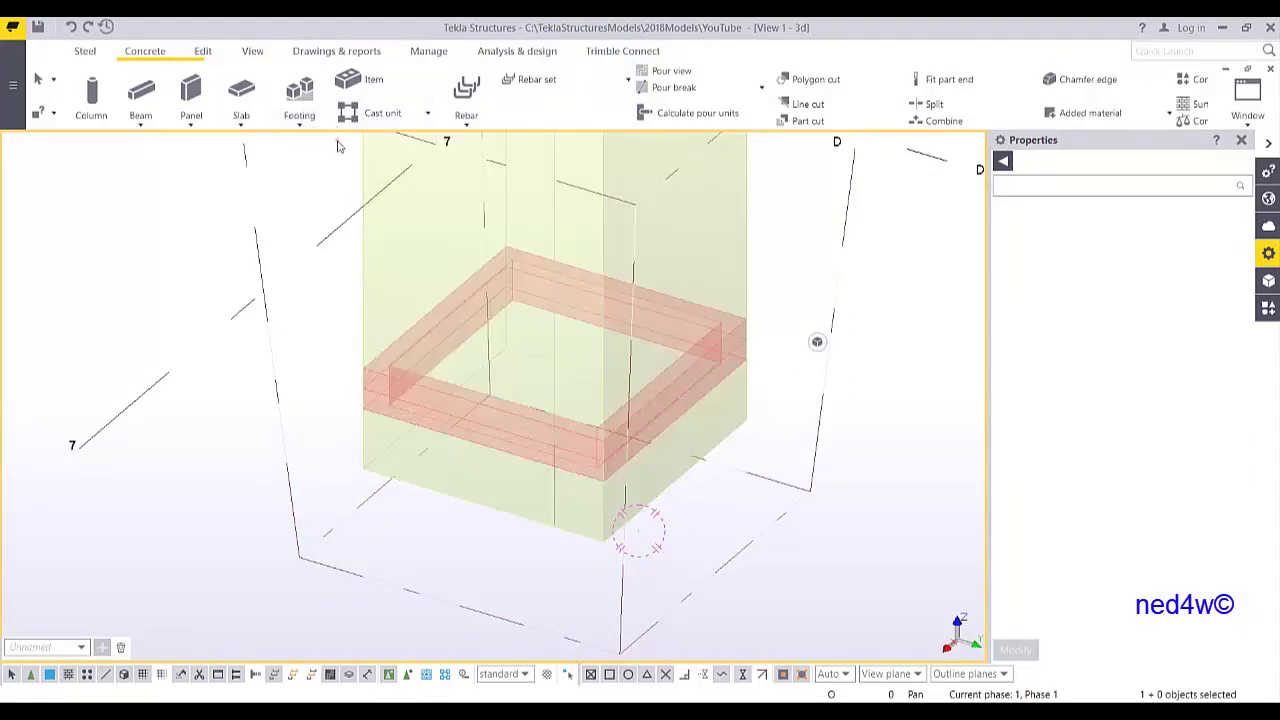
left_click(252, 51)
left_click(202, 51)
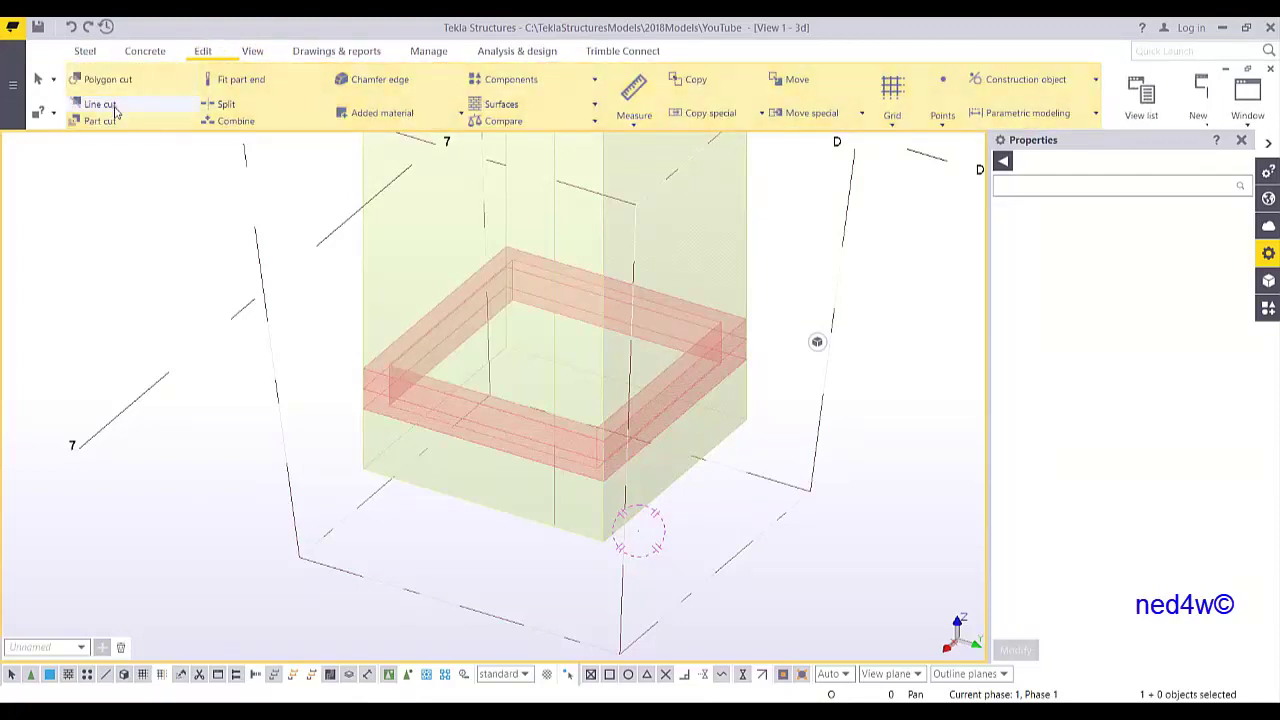
left_click(112, 121)
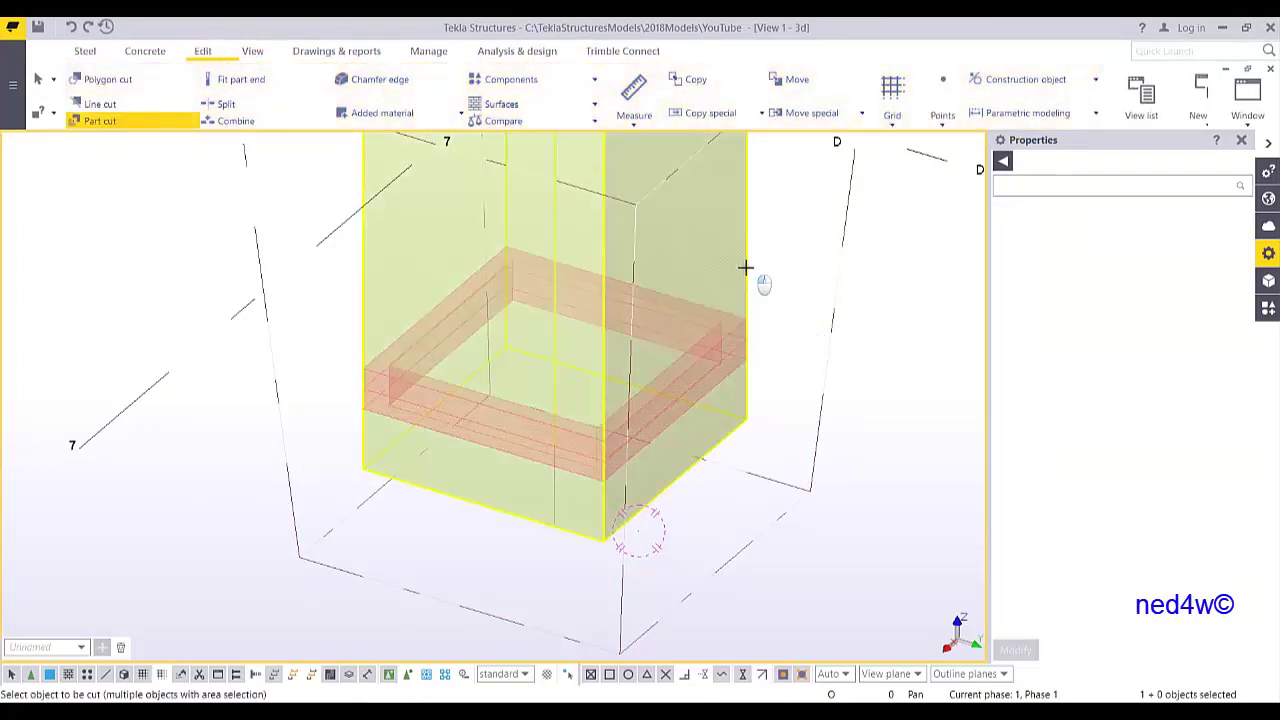
left_click(745, 267)
scroll(711, 354, "up", 4)
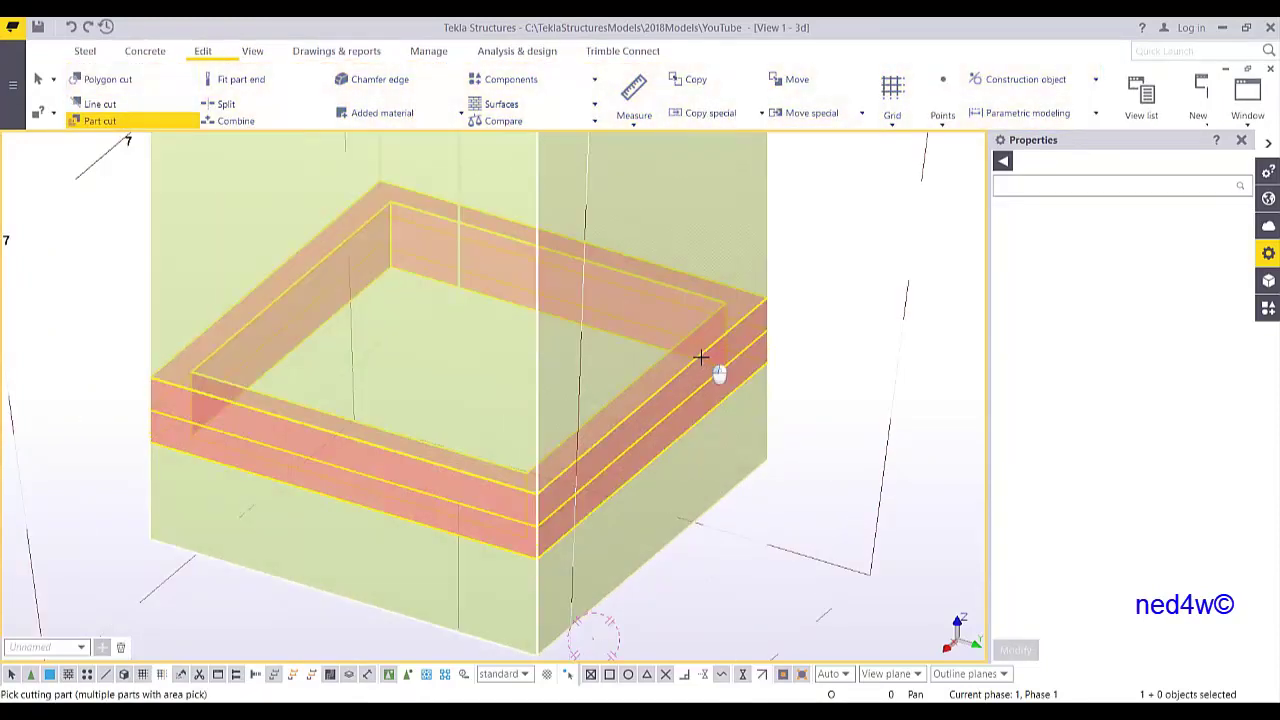
left_click(701, 357)
key("Escape")
left_click(743, 343)
key("Delete")
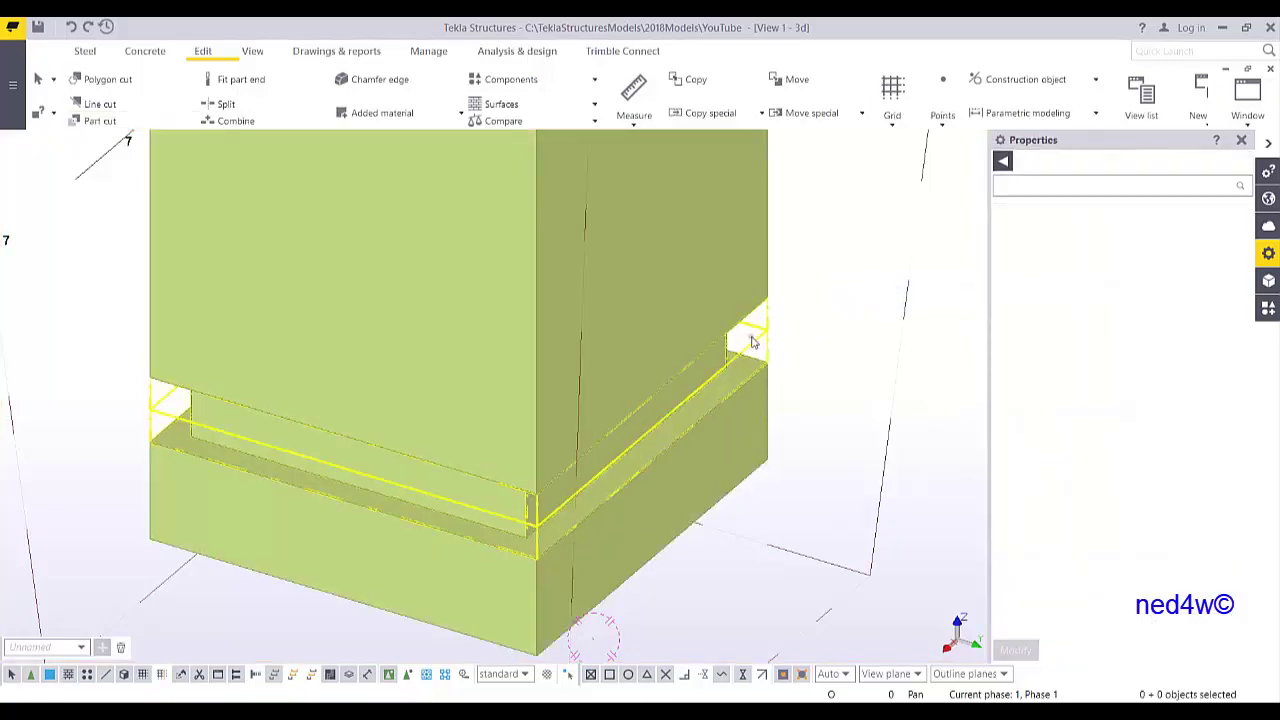
- Copy the ring-shaped cut linearly up the column with dZ 100 and 4 copies, and close the copy dialog
right_click(768, 322)
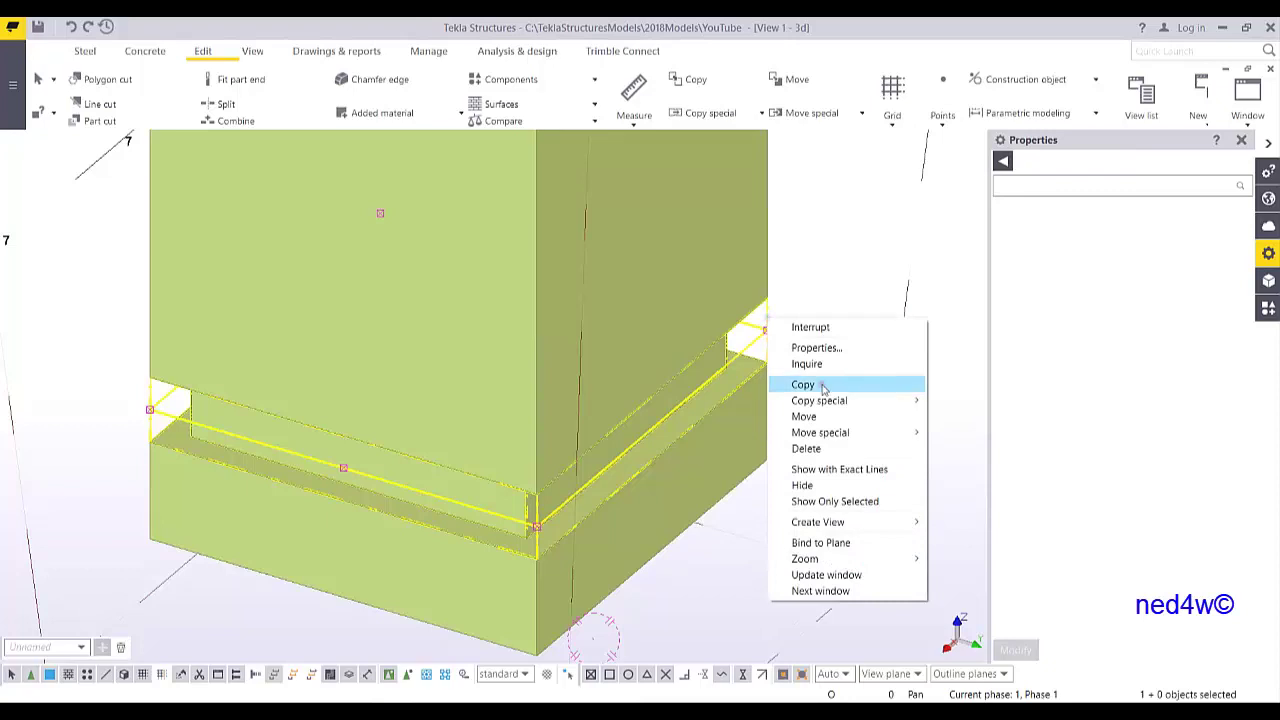
mouse_move(896, 402)
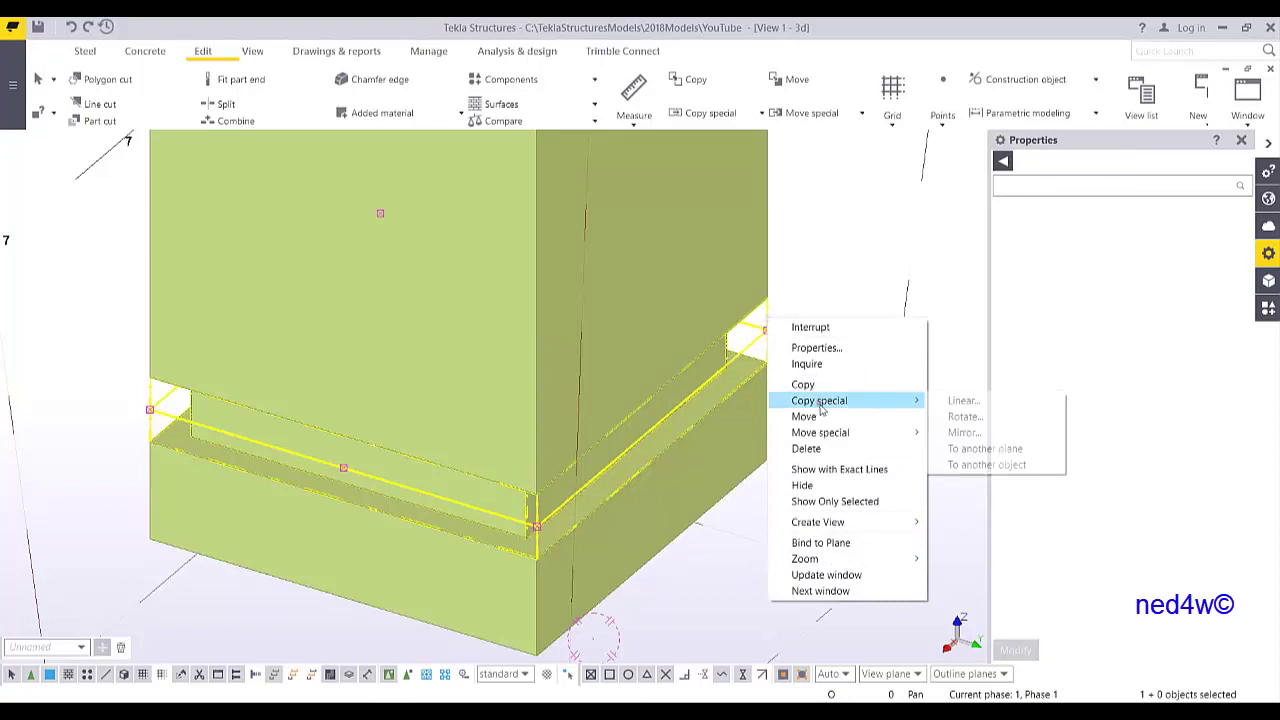
left_click(962, 401)
middle_click_drag(695, 369, 609, 403)
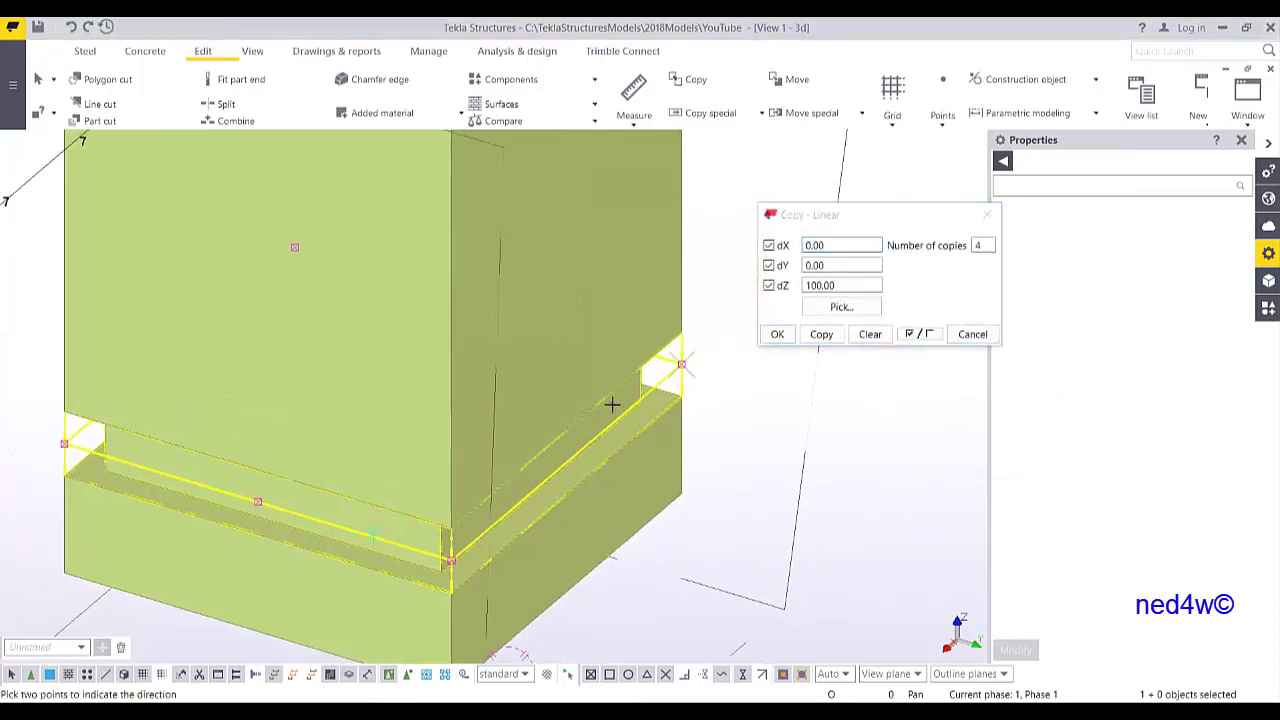
left_click(679, 345)
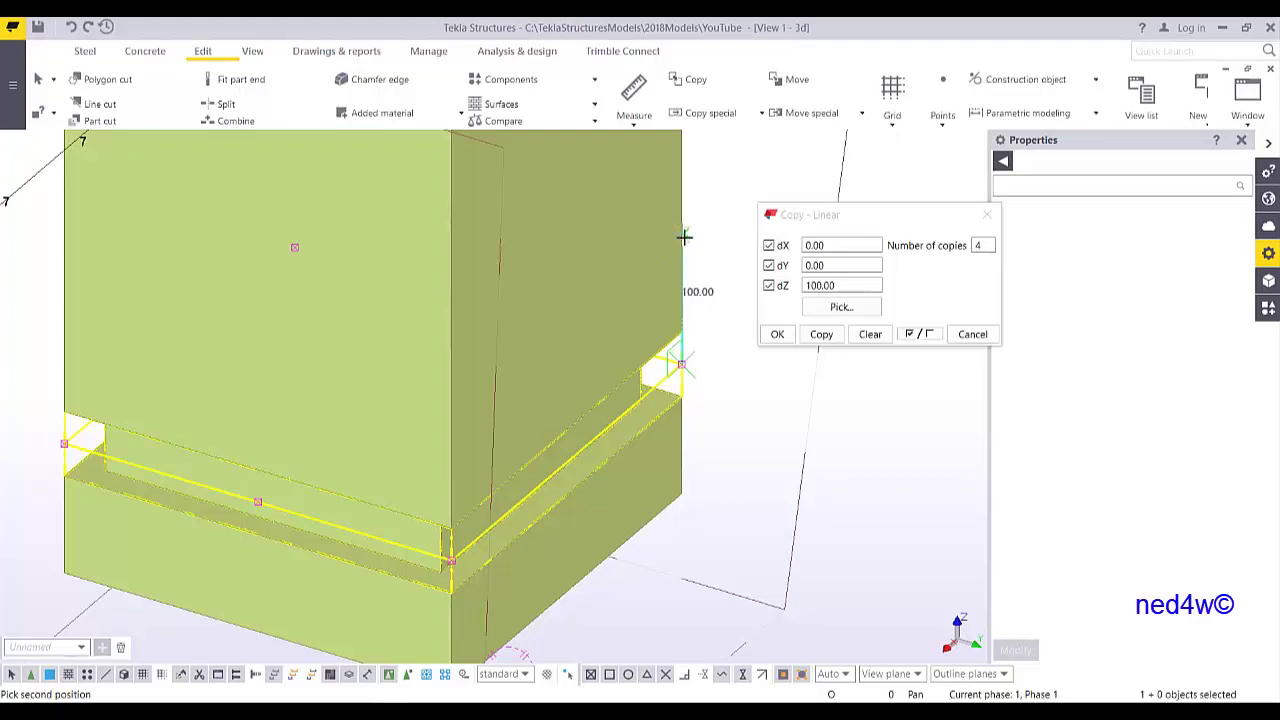
left_click(683, 236)
scroll(708, 392, "down", 1)
scroll(708, 392, "down", 1)
double_click(820, 285)
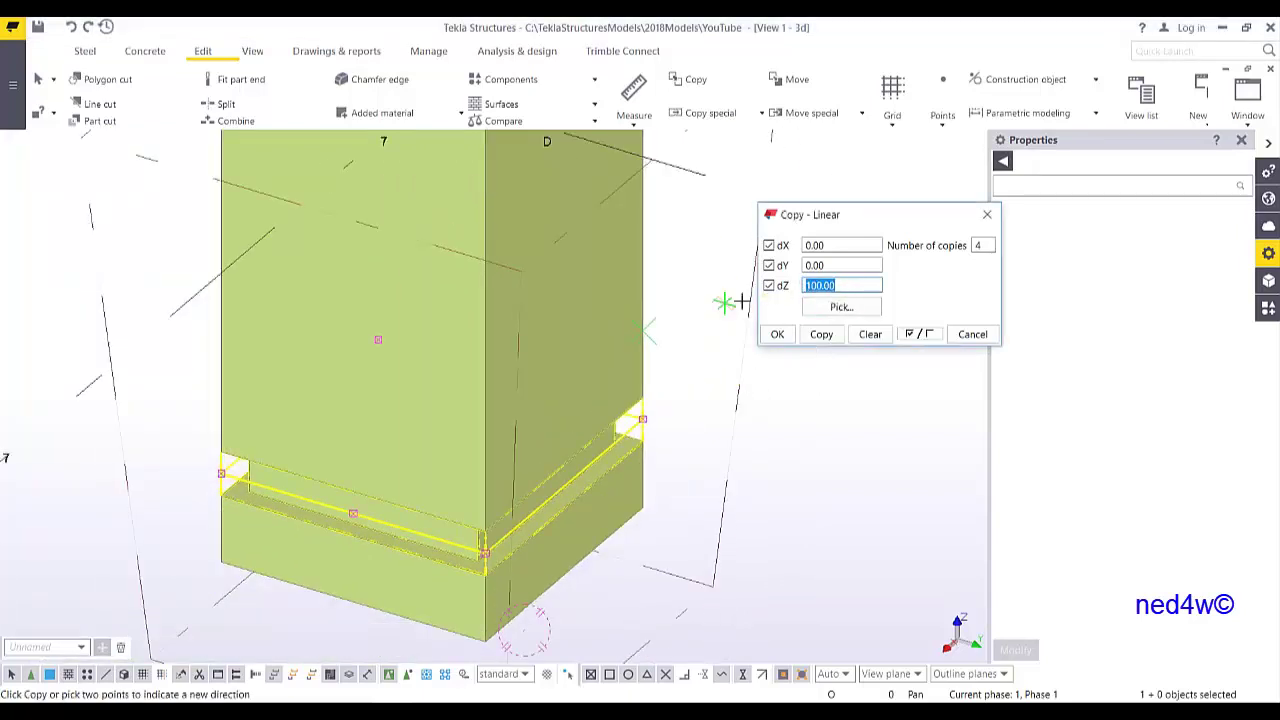
middle_click_drag(688, 317, 919, 317, "ctrl")
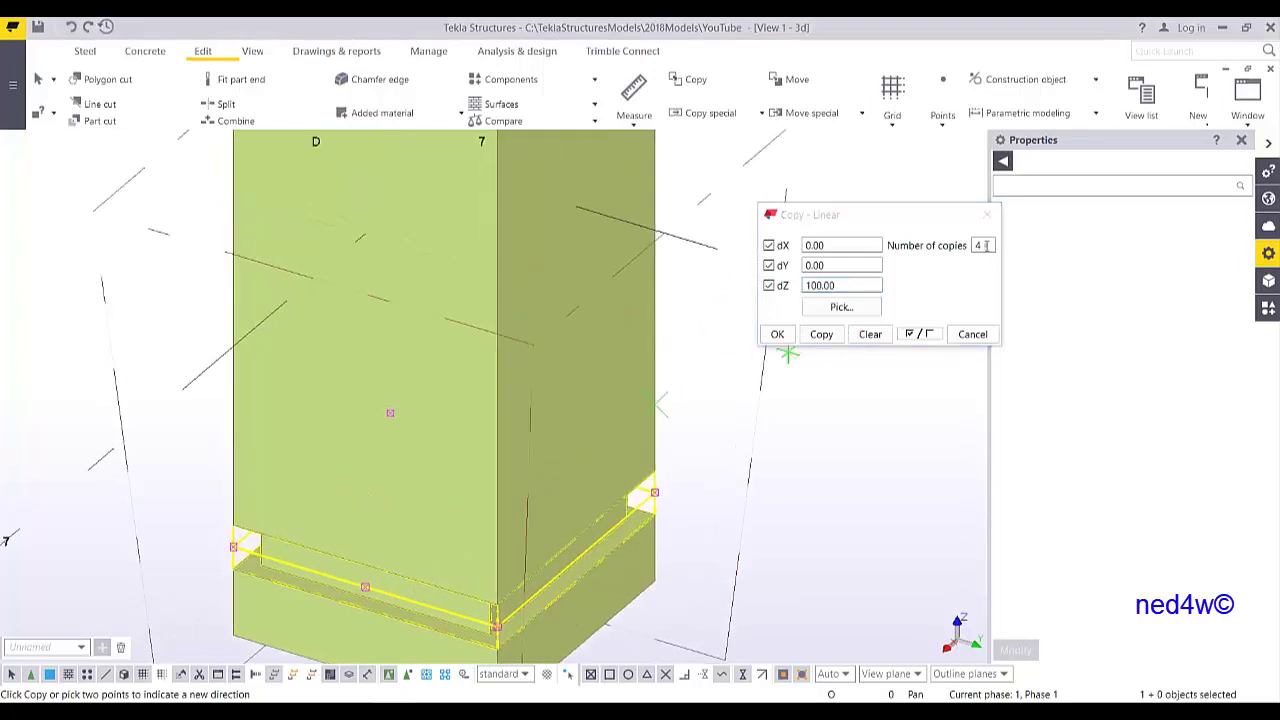
left_click(823, 338)
right_click(714, 256)
left_click(738, 268)
scroll(731, 330, "down", 3)
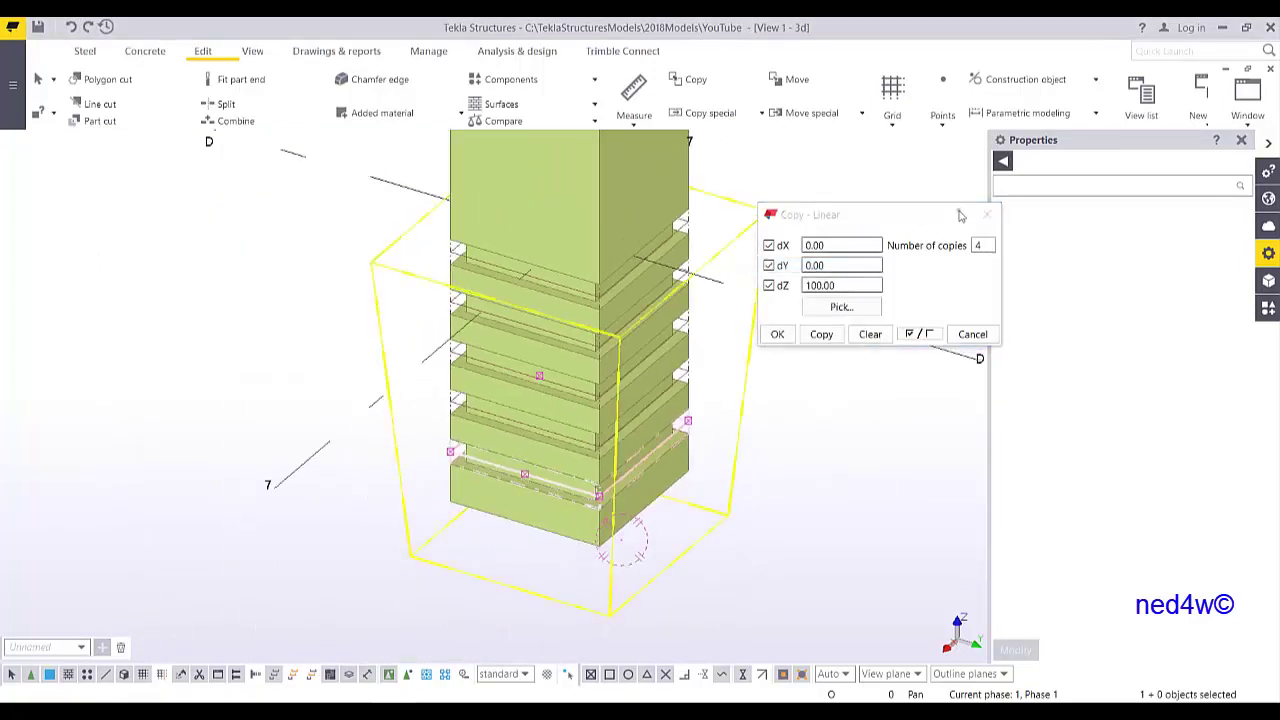
left_click(986, 215)
- Redraw the view to bring back the hidden pyramid foundation and base slab
middle_click_drag(732, 346, 754, 368)
middle_click_drag(763, 304, 773, 312, "ctrl")
right_click(859, 218)
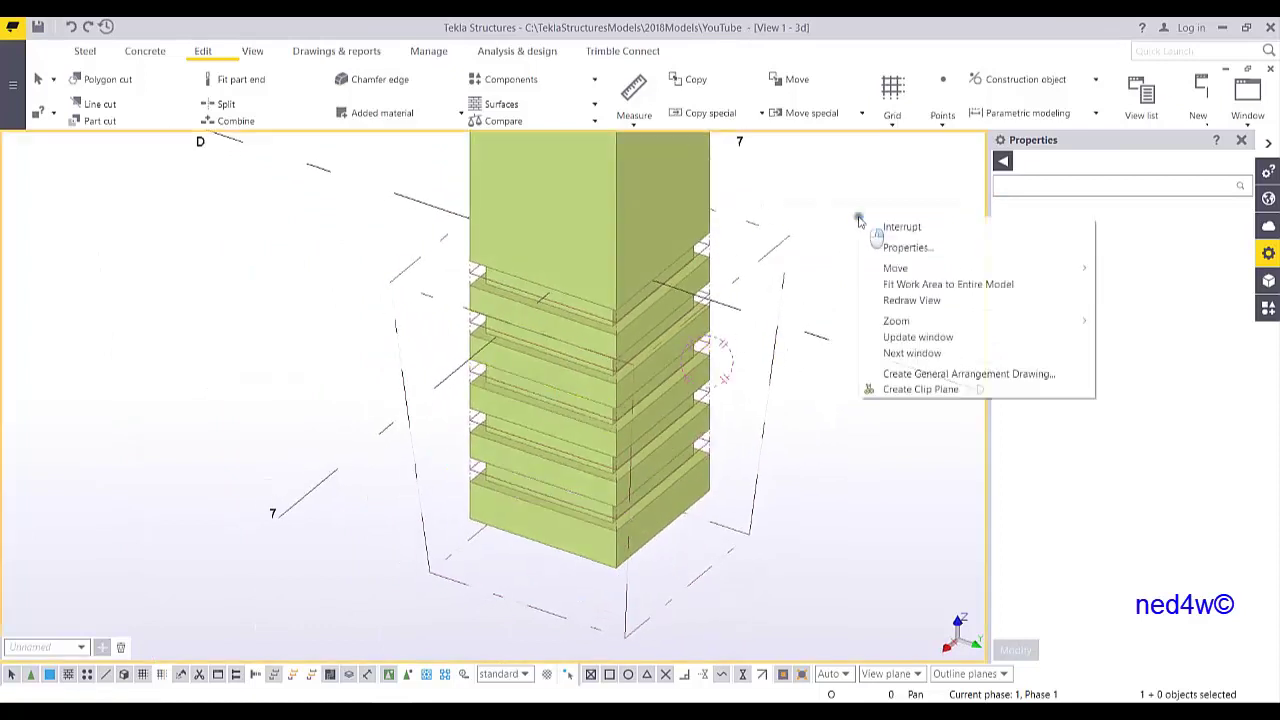
left_click(903, 302)
- Create a clip plane through the middle of the foundation and examine the column's grooves inside the socket
mouse_move(831, 413)
middle_mouse_down()
mouse_move(734, 388)
mouse_move(847, 398)
middle_mouse_up()
scroll(735, 390, "down", 4)
right_click(759, 241)
left_click(820, 410)
left_click_drag(776, 521, 634, 477)
middle_click_drag(668, 414, 559, 263, "ctrl")
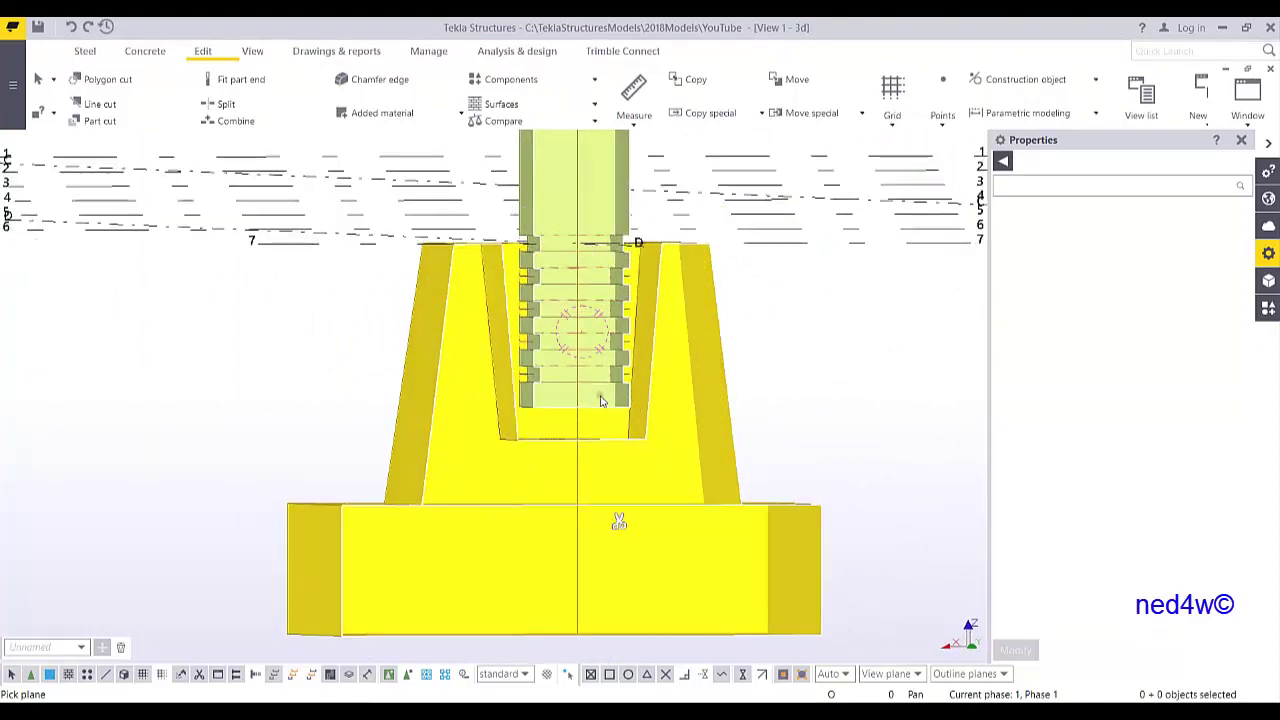
middle_click_drag(601, 400, 708, 455, "ctrl")
scroll(708, 455, "down", 2)
scroll(614, 513, "up", 2)
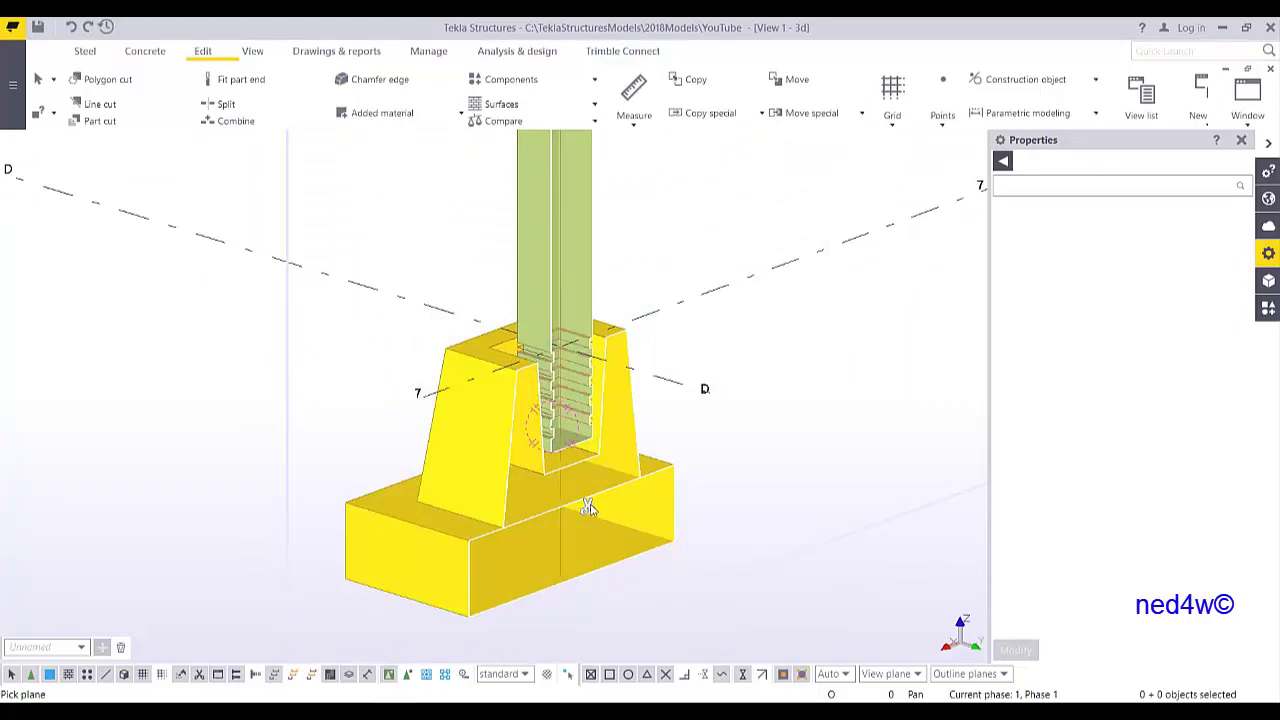
scroll(585, 470, "down", 3)
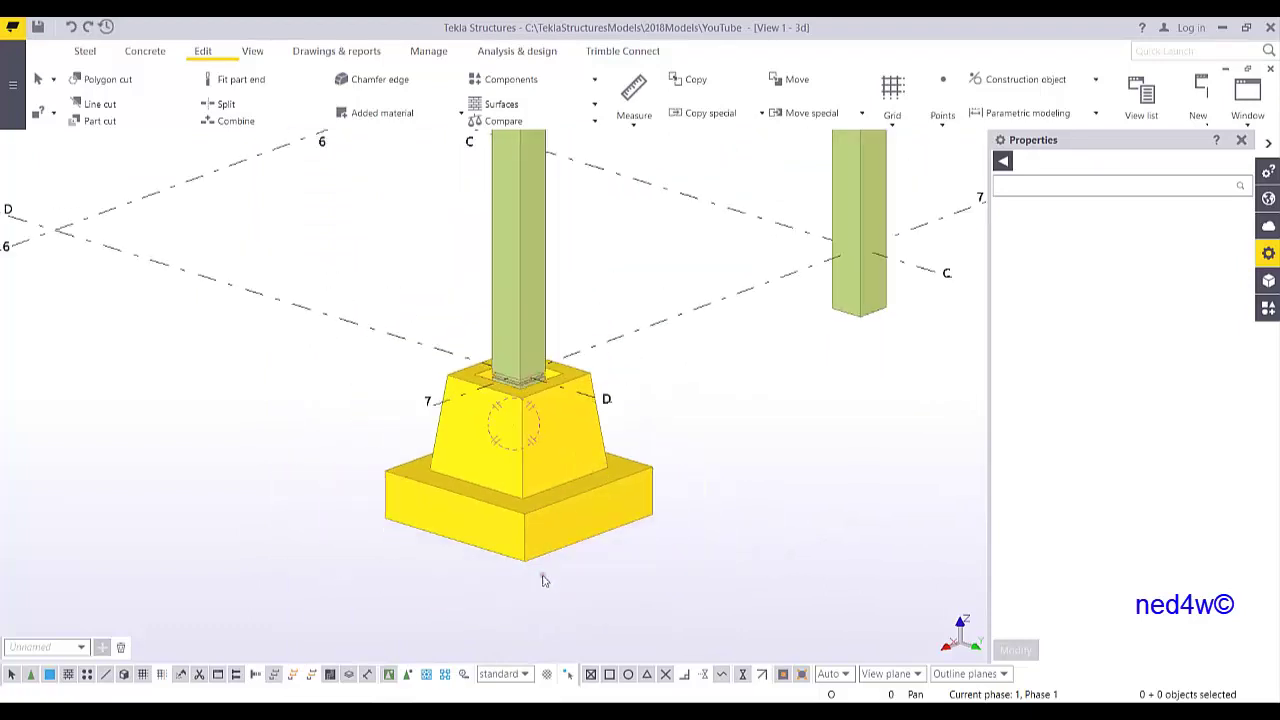
- Copy the foundation parts and groove cuts from the D/7 column onto the C/7 column with Copy special to another object
left_click_drag(537, 484, 752, 613)
left_click_drag(308, 252, 768, 612)
right_click(573, 401)
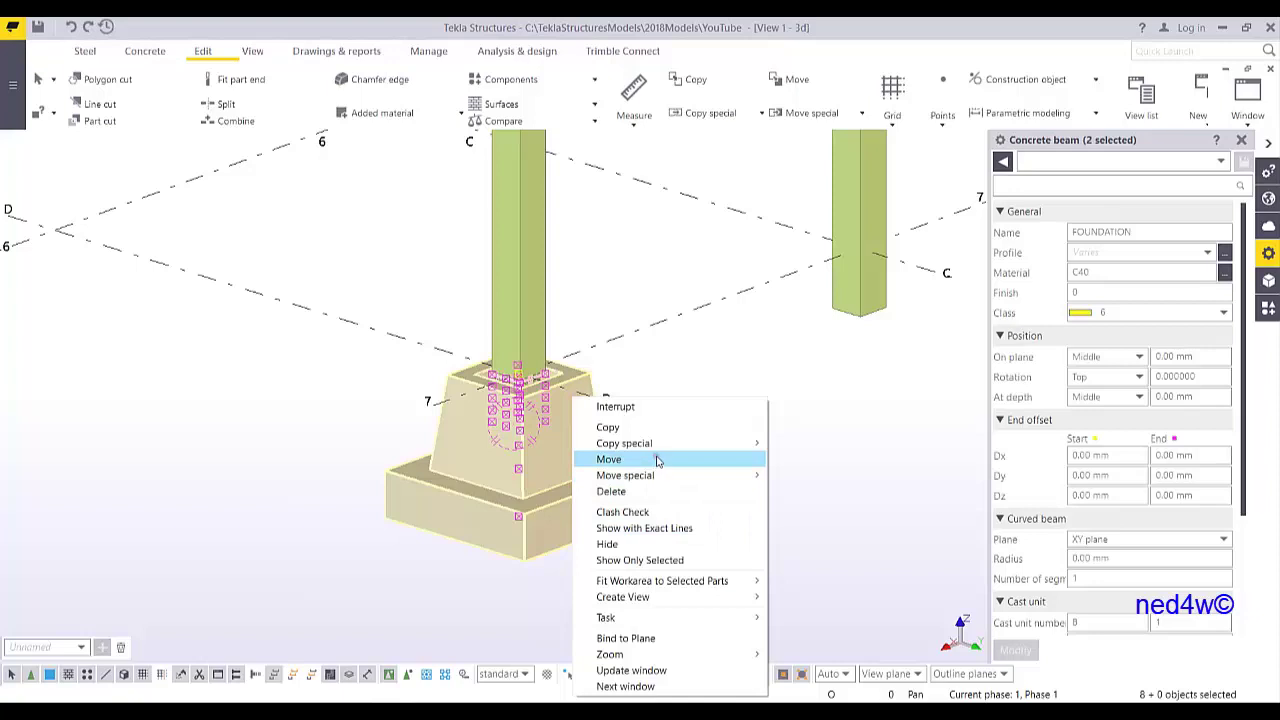
mouse_move(662, 443)
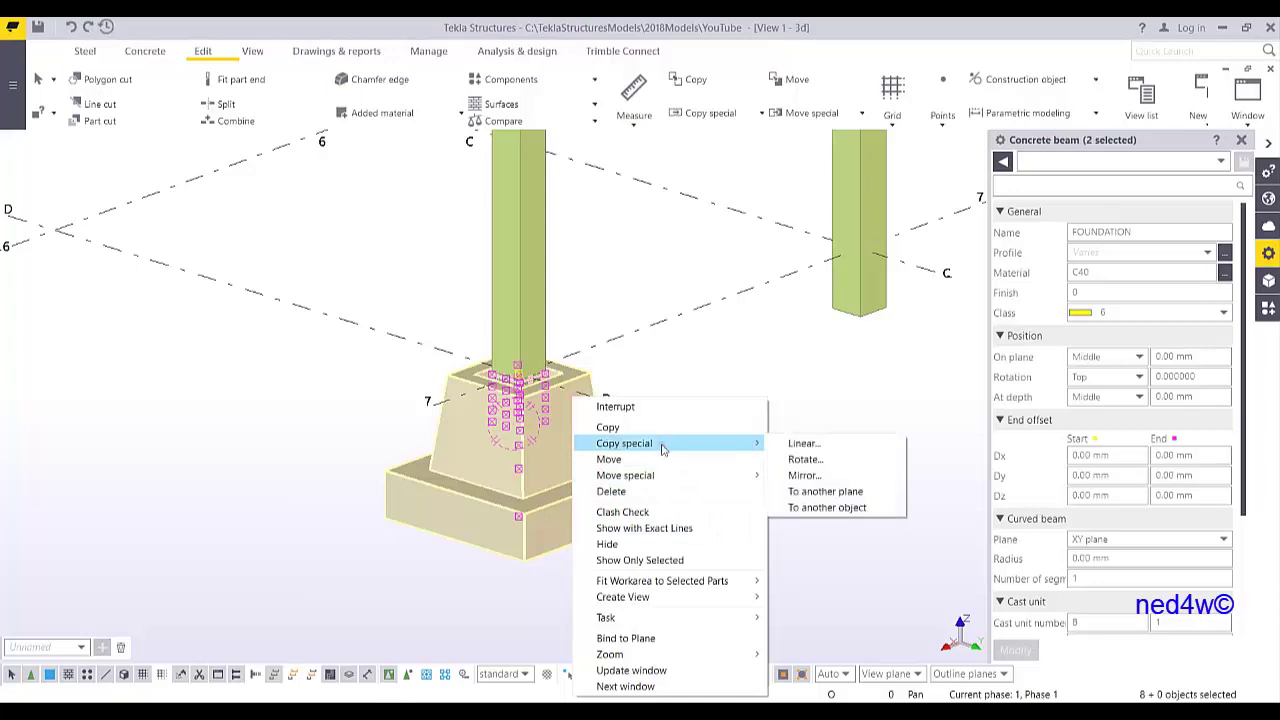
left_click(826, 507)
left_click(540, 267)
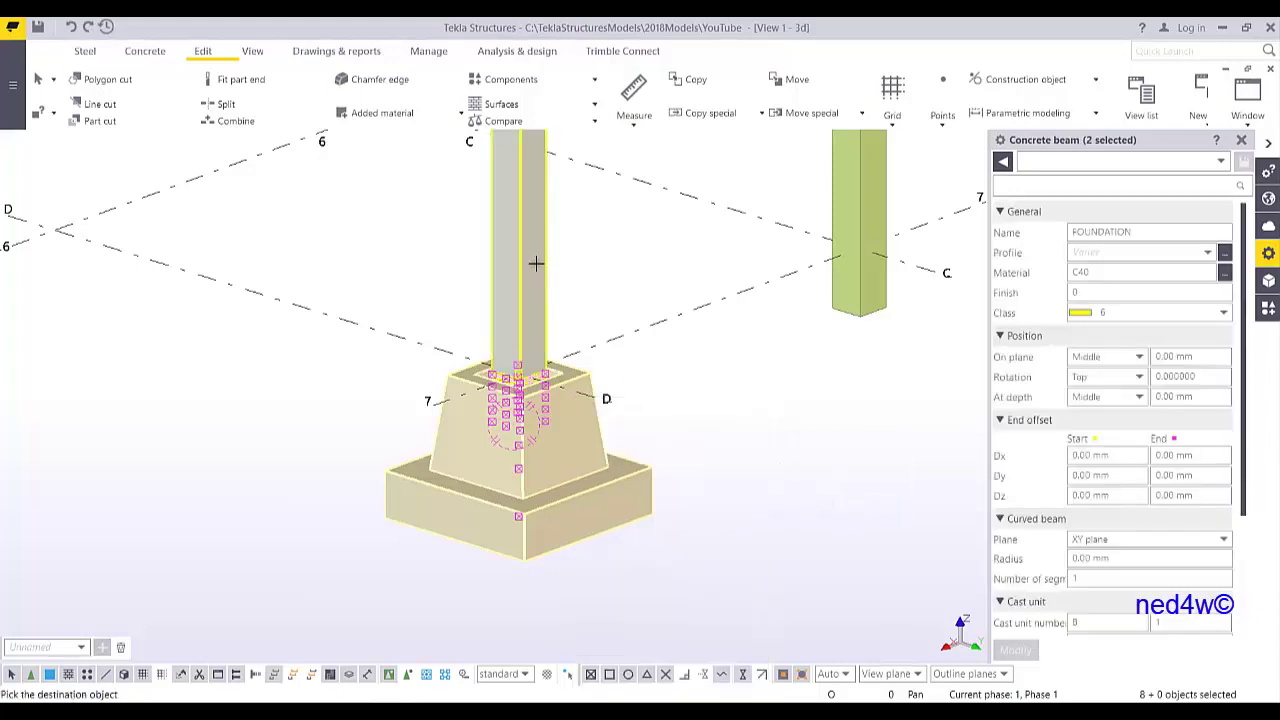
left_click(858, 200)
- Copy the same foundation and grooves onto the B/7 and A/7 columns, and end the copying
middle_click_drag(926, 194, 598, 370)
scroll(743, 306, "down", 3)
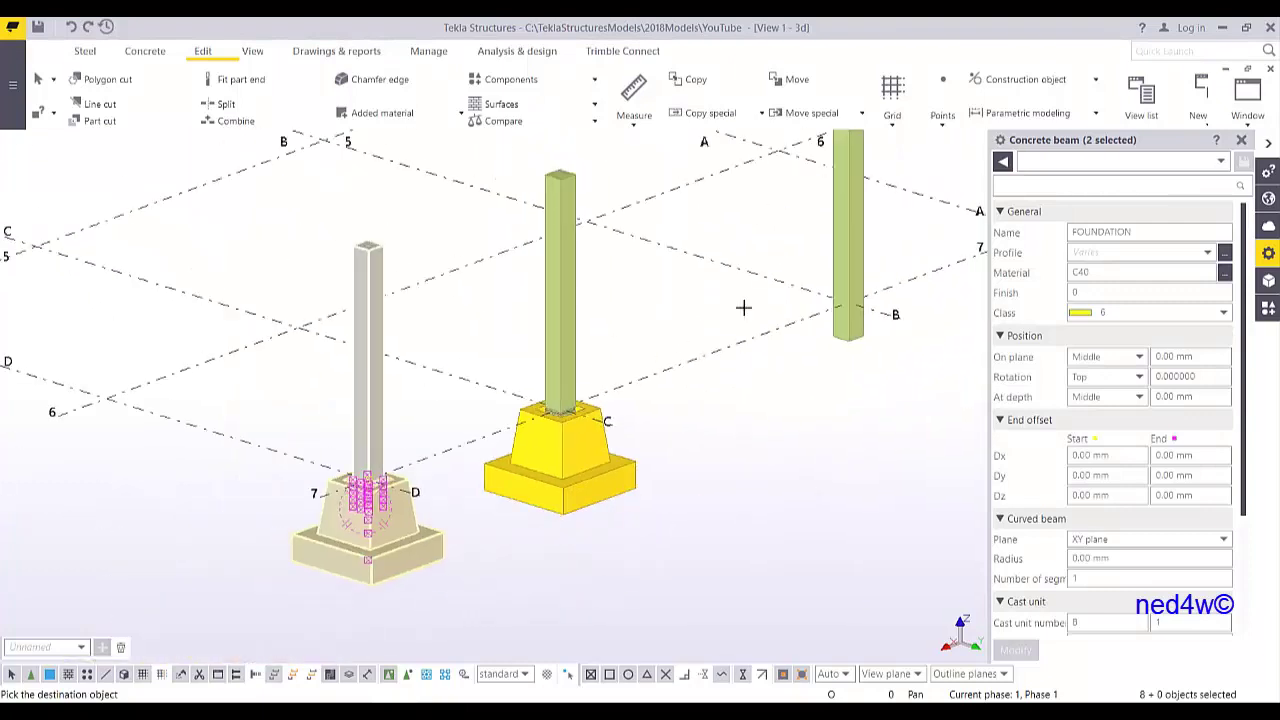
left_click(826, 263)
middle_click_drag(851, 246, 603, 318)
left_click(725, 298)
right_click(765, 260)
left_click(778, 267)
- Examine the copied foundations under the row of columns along grid line 7
scroll(575, 435, "up", 2)
middle_click_drag(575, 435, 711, 425)
scroll(390, 575, "up", 2)
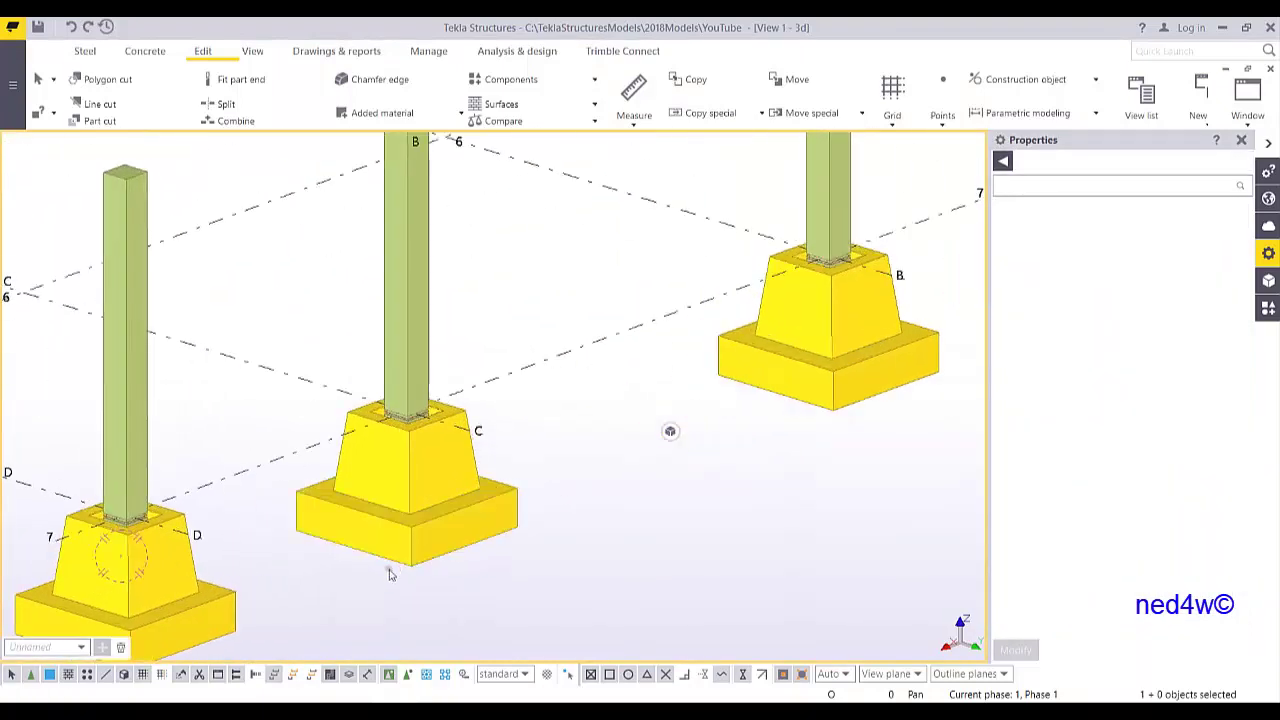
scroll(398, 578, "down", 2)
mouse_move(390, 556)
middle_mouse_down()
mouse_move(463, 534)
mouse_move(444, 497)
mouse_move(382, 533)
middle_mouse_up()
scroll(382, 533, "down", 4)
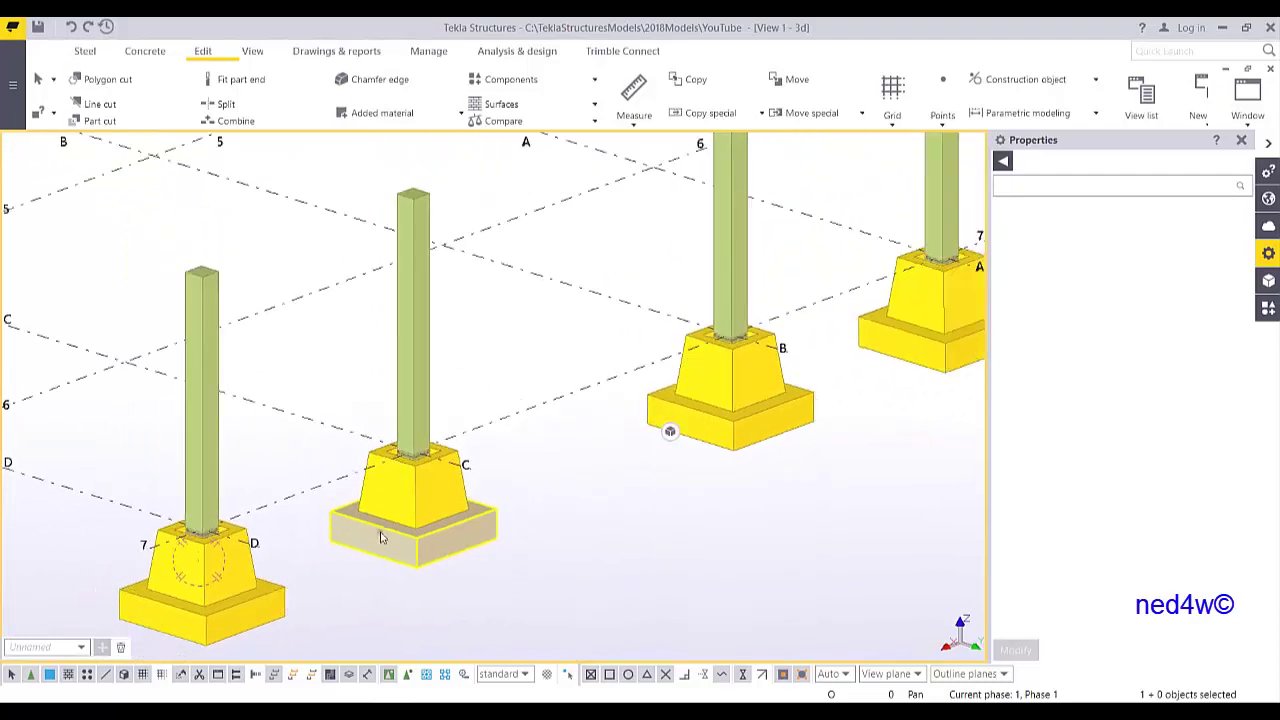
scroll(395, 536, "up", 4)
scroll(402, 540, "down", 2)
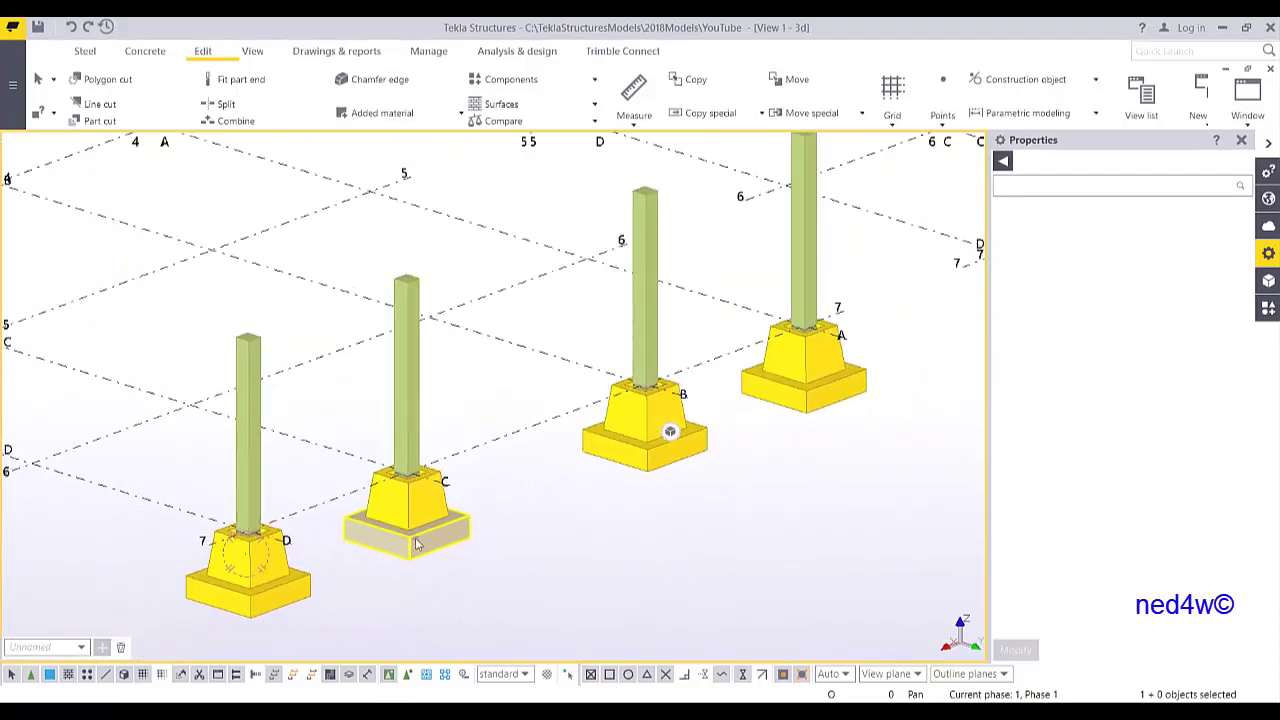
middle_click_drag(529, 500, 511, 500)
- Search the applications and components for FOUNDAT and open the settings of Precast found block (1028)
middle_click_drag(698, 448, 470, 500)
scroll(682, 391, "up", 3)
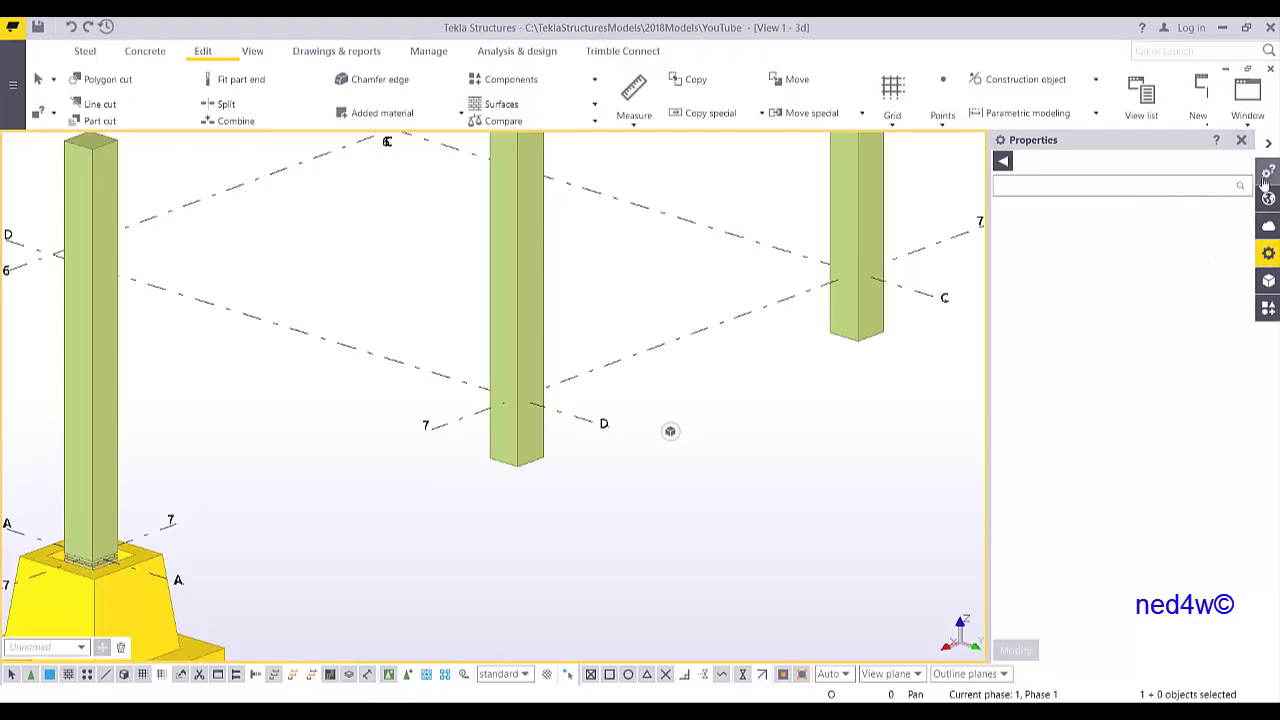
left_click(1241, 140)
left_click(1268, 308)
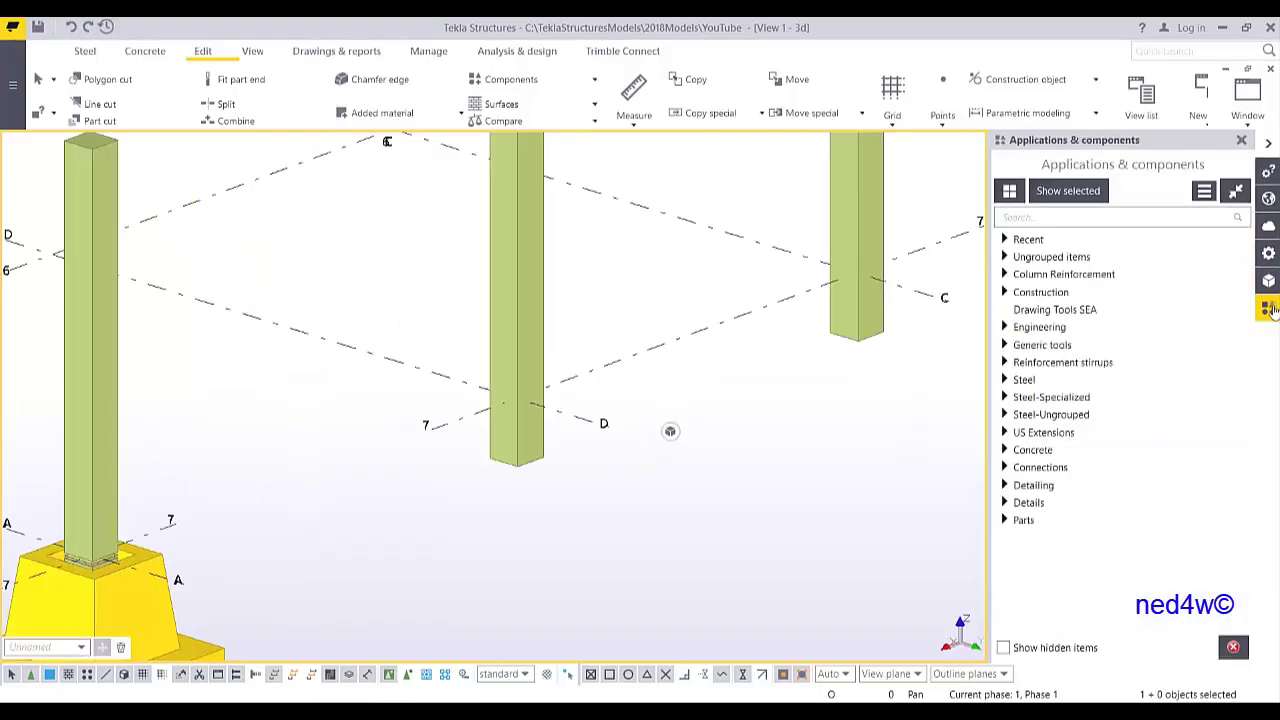
left_click(1046, 218)
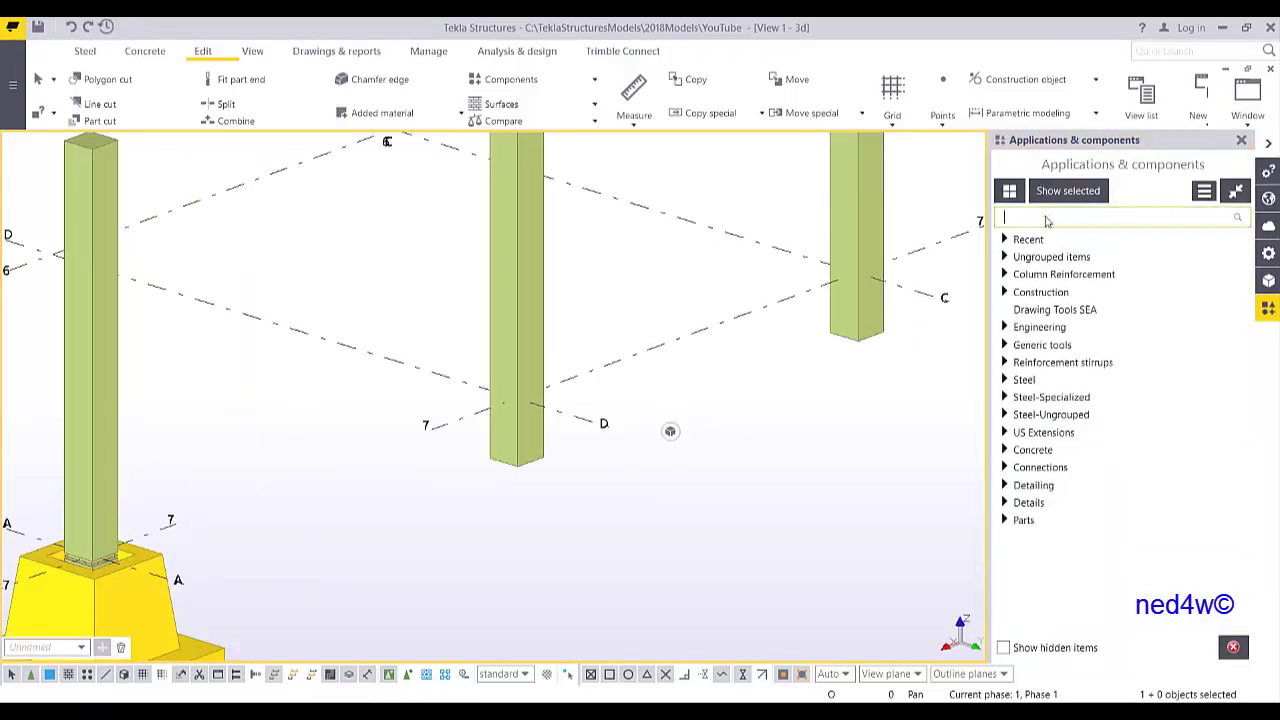
type("FOUNDAT")
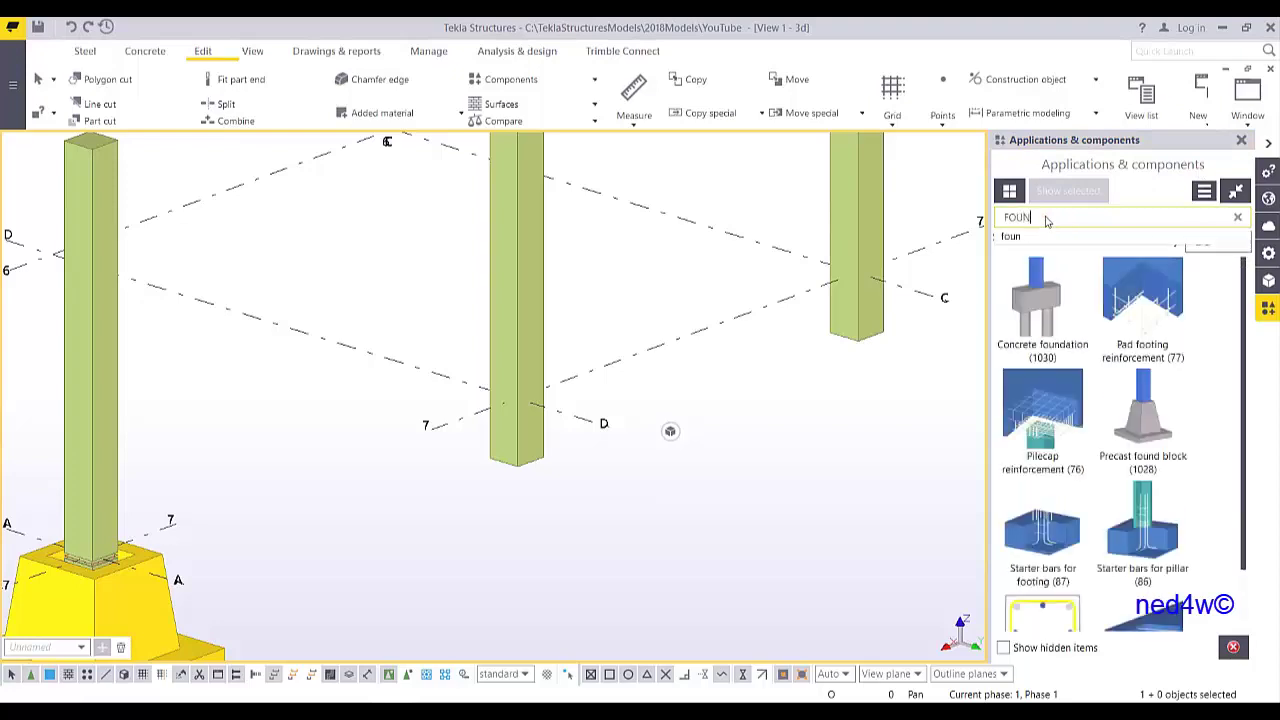
double_click(1148, 425)
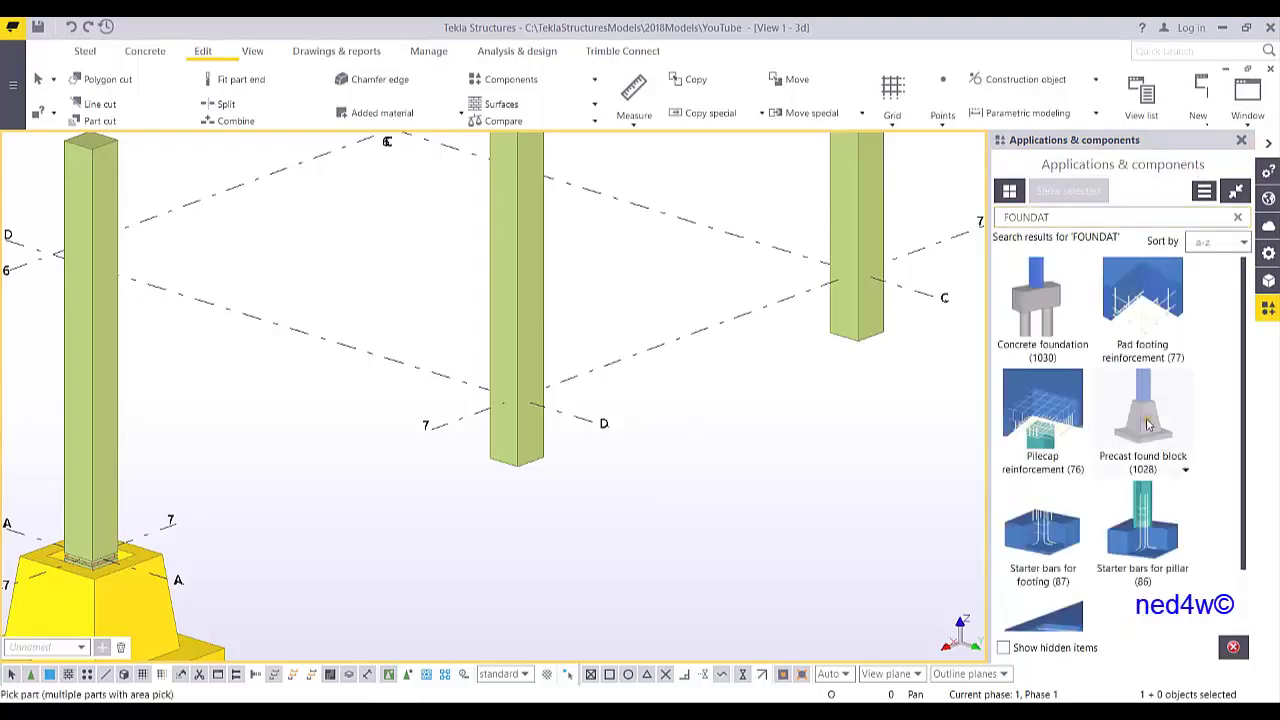
middle_click_drag(665, 396, 567, 379)
left_click_drag(908, 147, 810, 140)
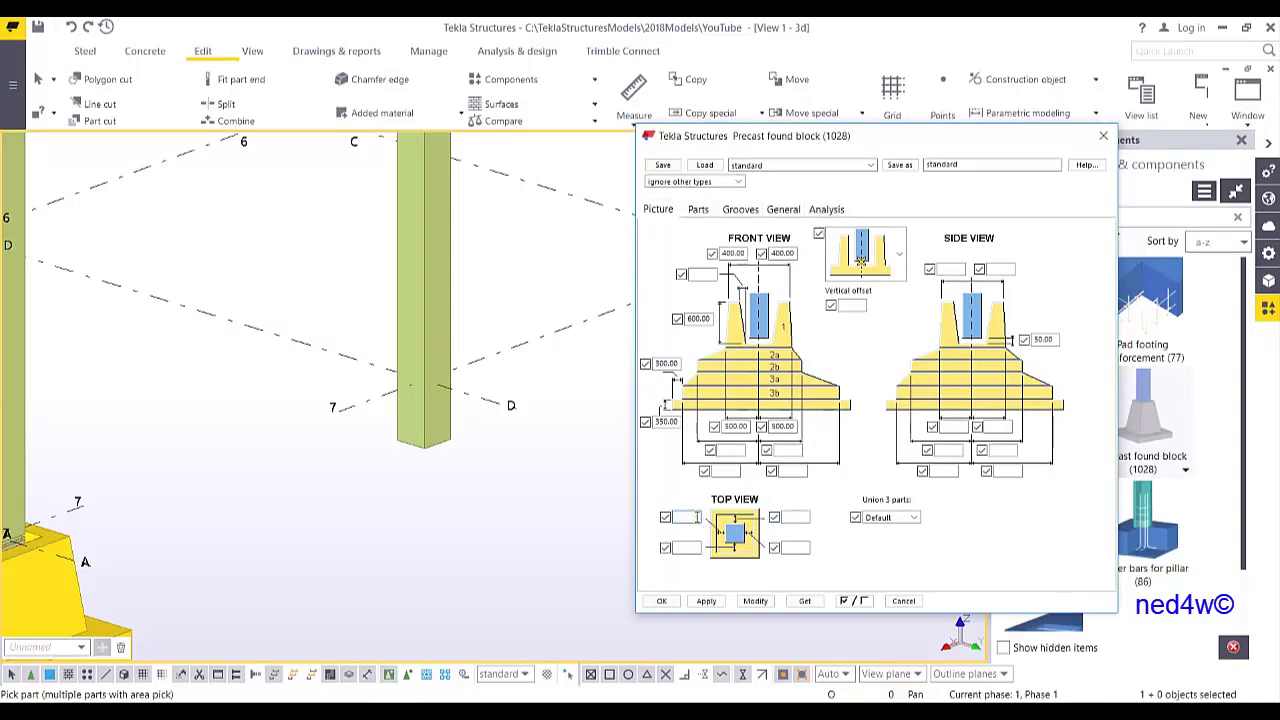
- Set all four clearances around the column in the block's top view to 50, and review the vertical placement options
left_click(682, 547)
type("50")
left_click(794, 518)
type("50")
left_click(795, 547)
type("5")
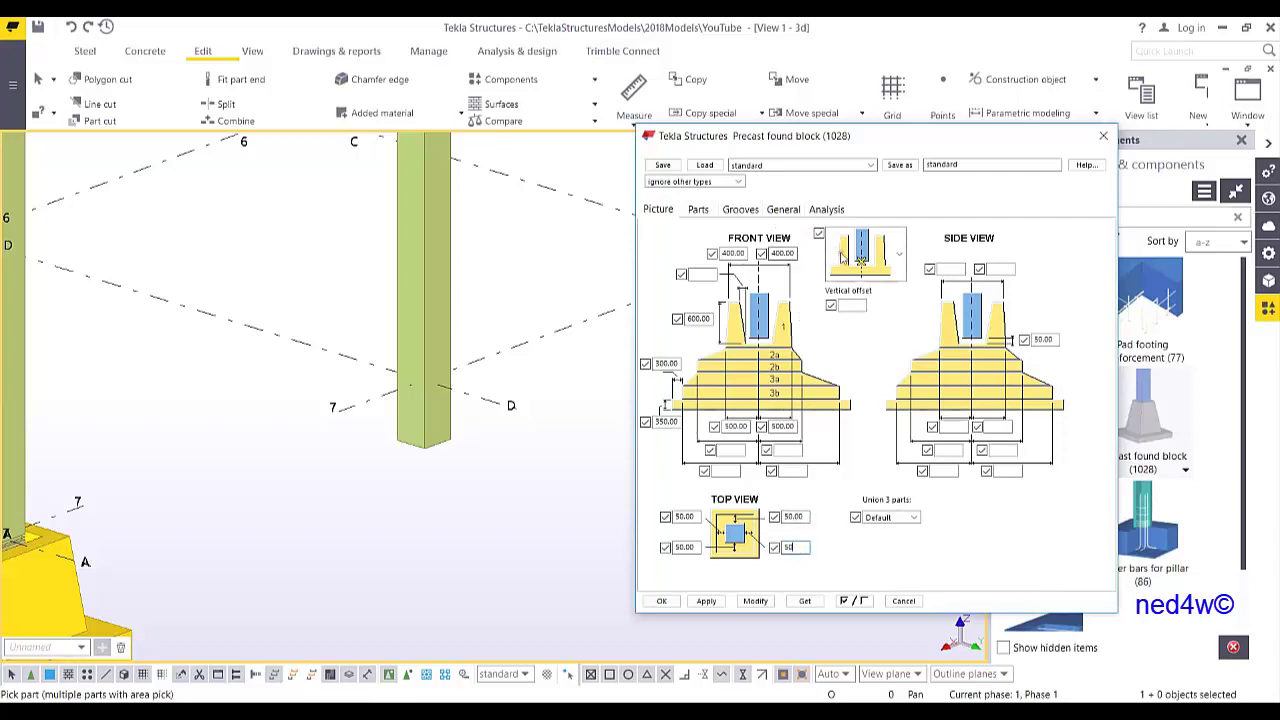
left_click(898, 268)
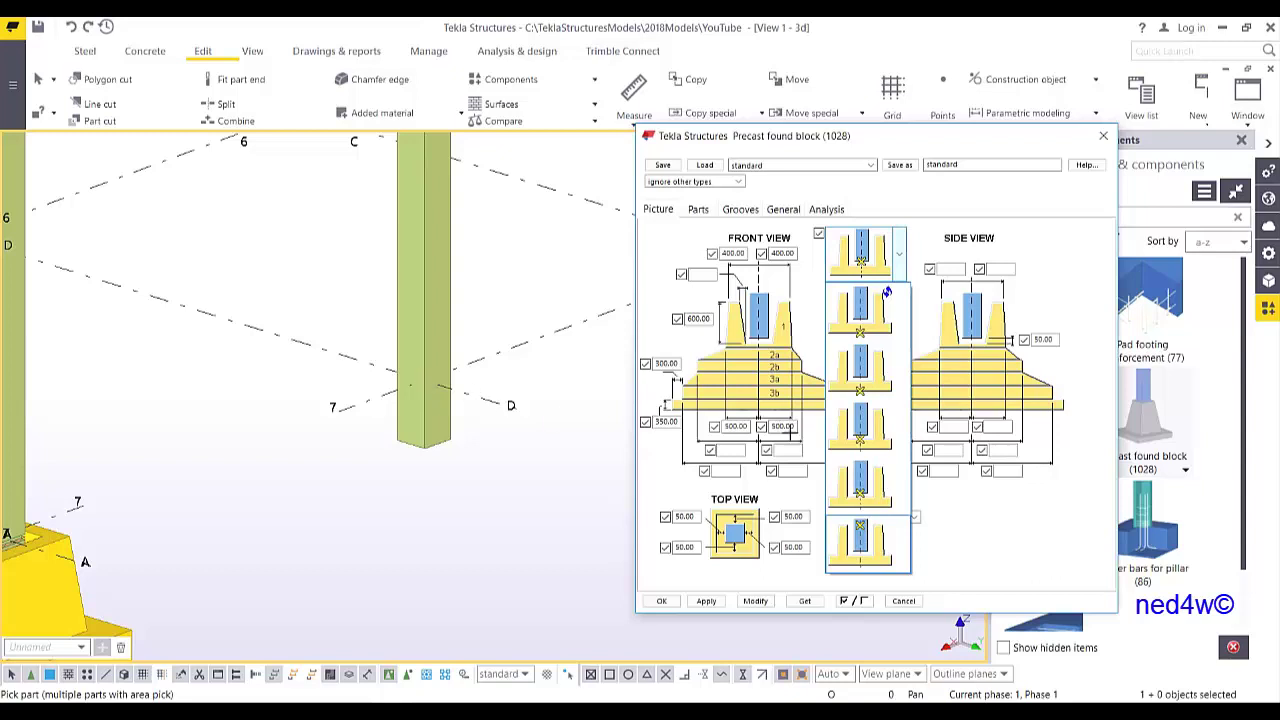
left_click(886, 292)
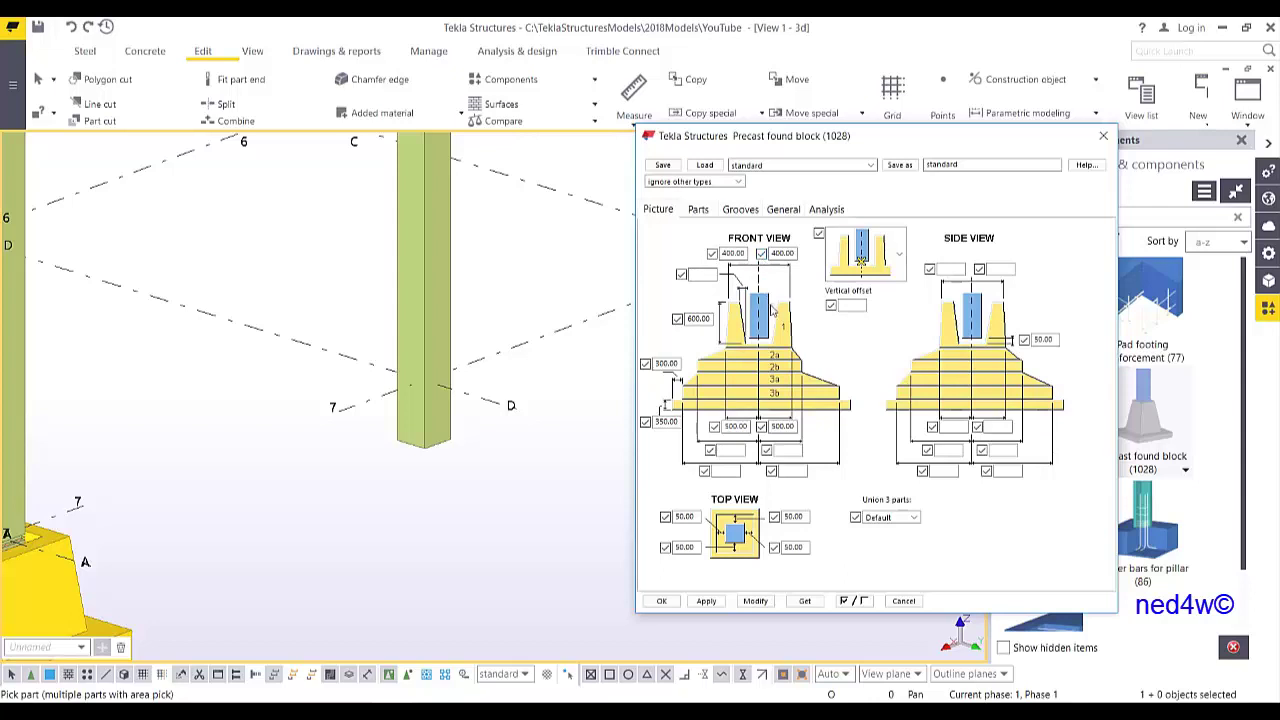
- Place the precast found block on the second grid's D/7 column, using the centre of the column's bottom face as its position
left_click(700, 209)
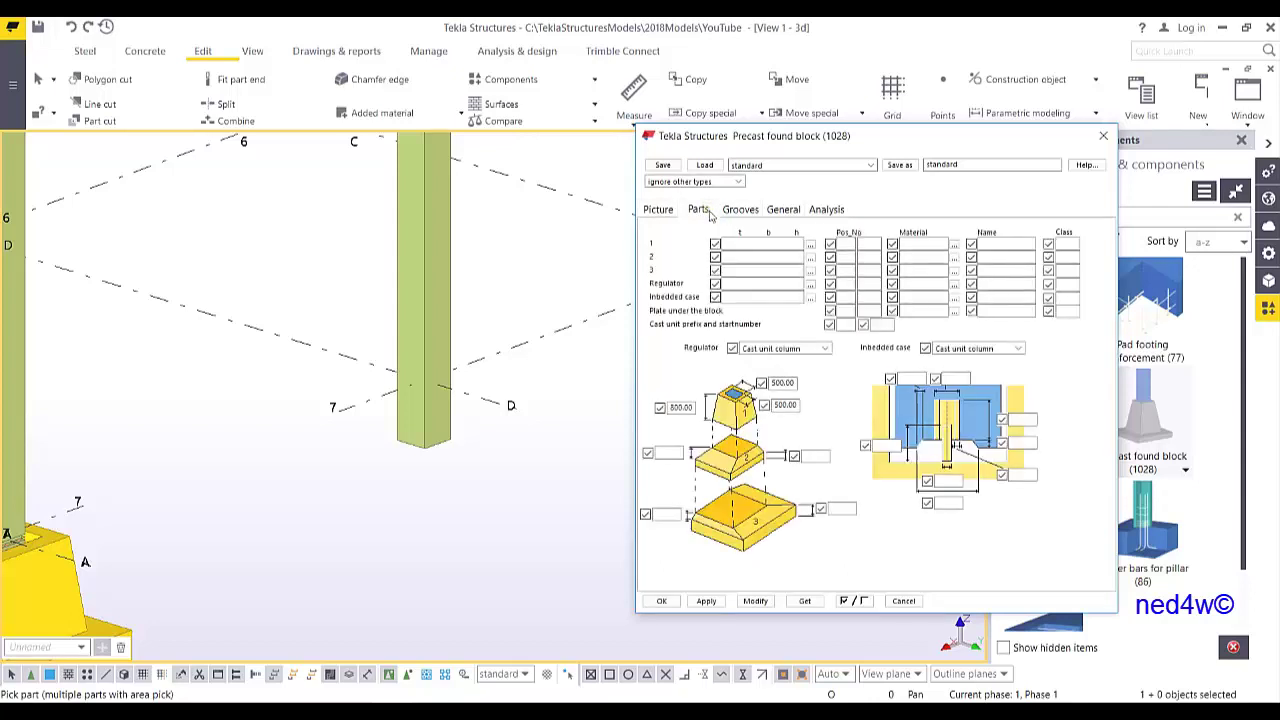
left_click(432, 310)
scroll(434, 434, "up", 2)
middle_click_drag(432, 460, 430, 388, "ctrl")
scroll(412, 611, "up", 2)
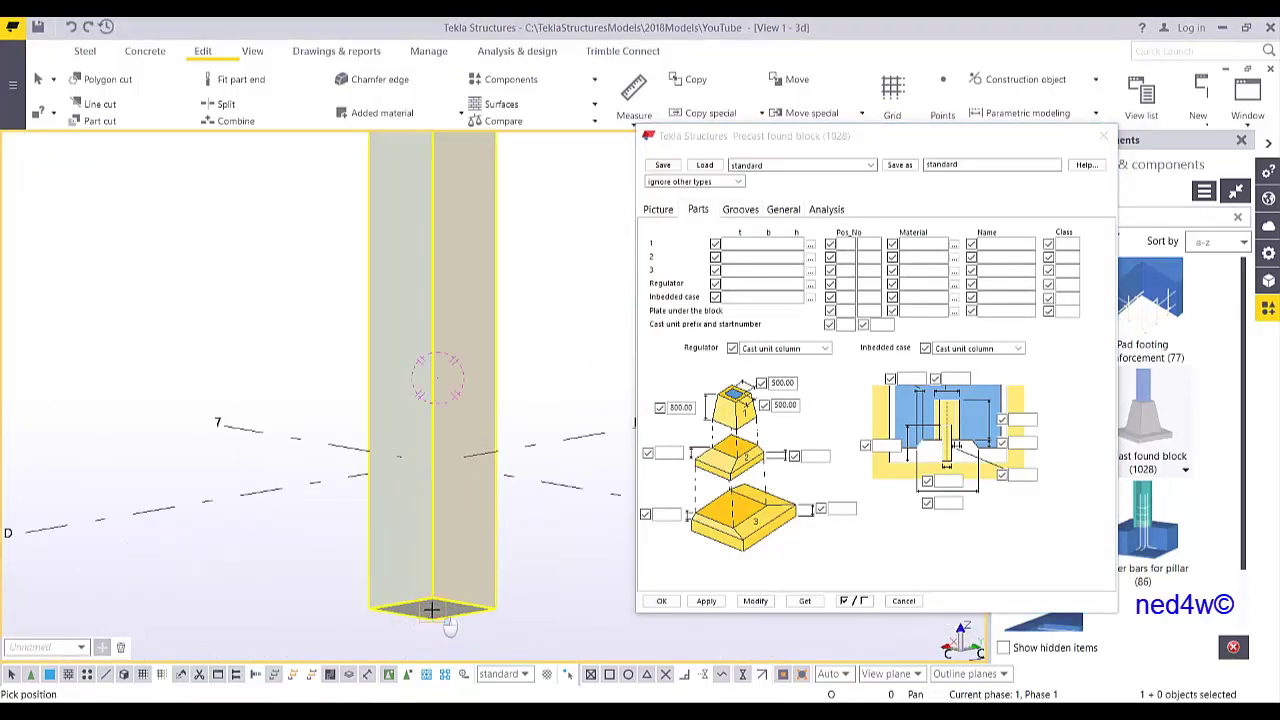
left_click(431, 610)
scroll(450, 440, "down", 3)
middle_click_drag(450, 440, 490, 385, "ctrl")
scroll(449, 487, "up", 1)
scroll(449, 487, "down", 3)
scroll(449, 487, "up", 2)
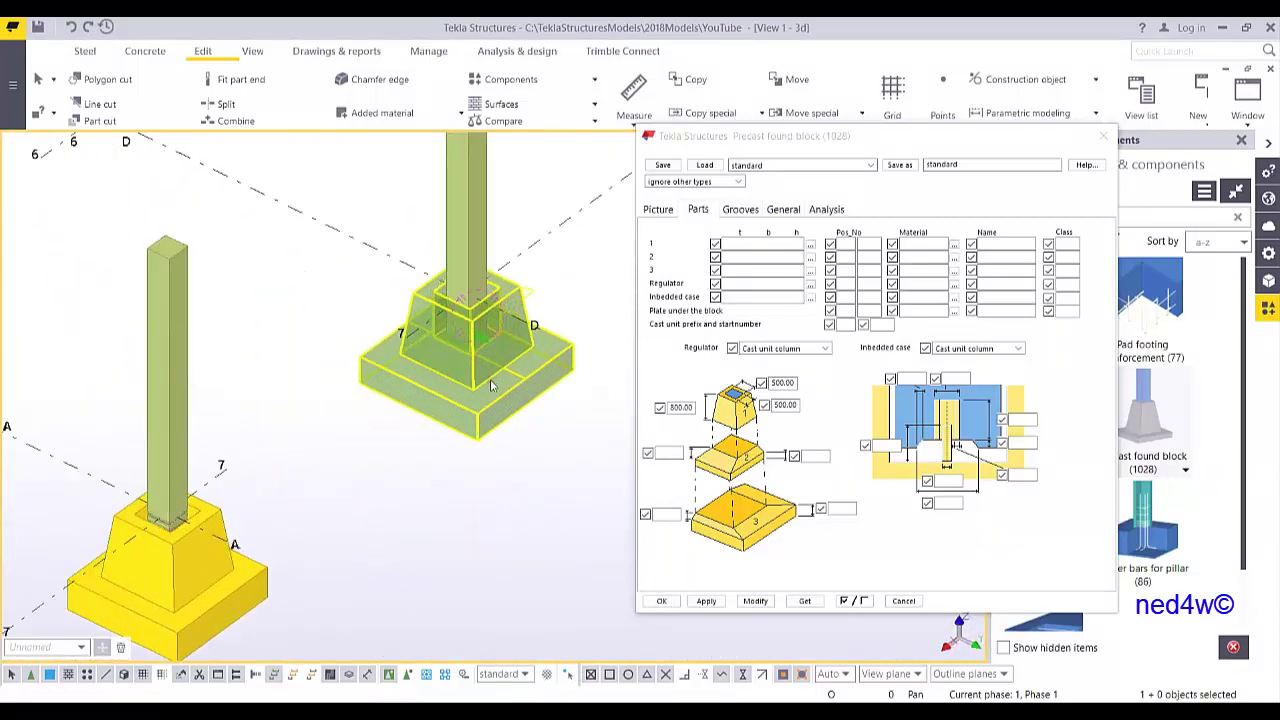
scroll(495, 360, "up", 5)
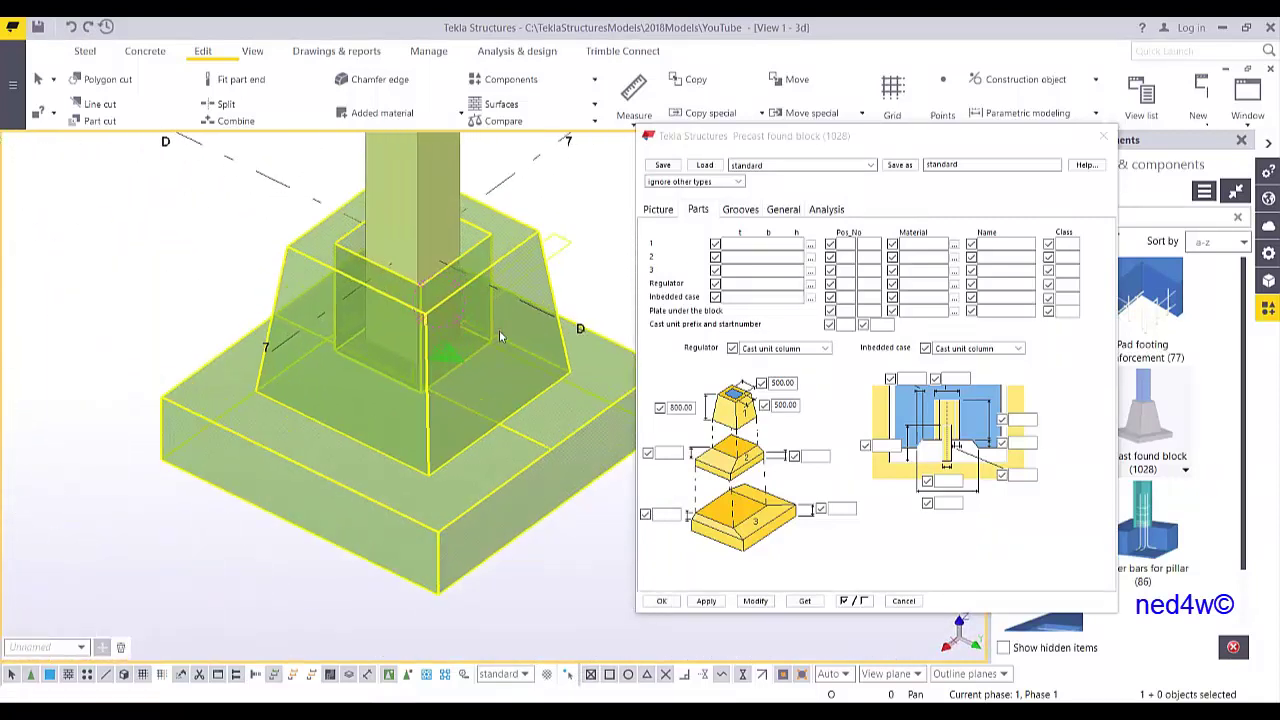
scroll(470, 400, "up", 4)
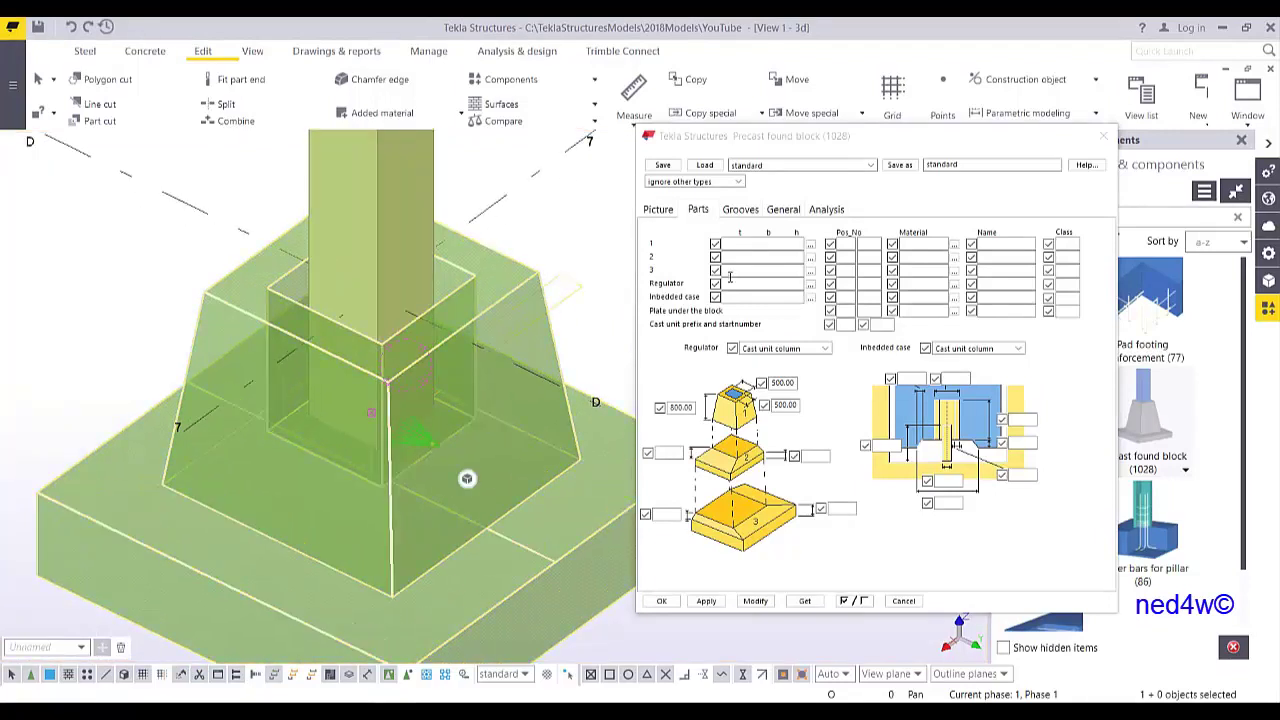
- Give the block's column 4 grooves, 50 high, 50 apart, 20 deep and starting 100 from the base, and modify the component
left_click(741, 210)
left_click(686, 294)
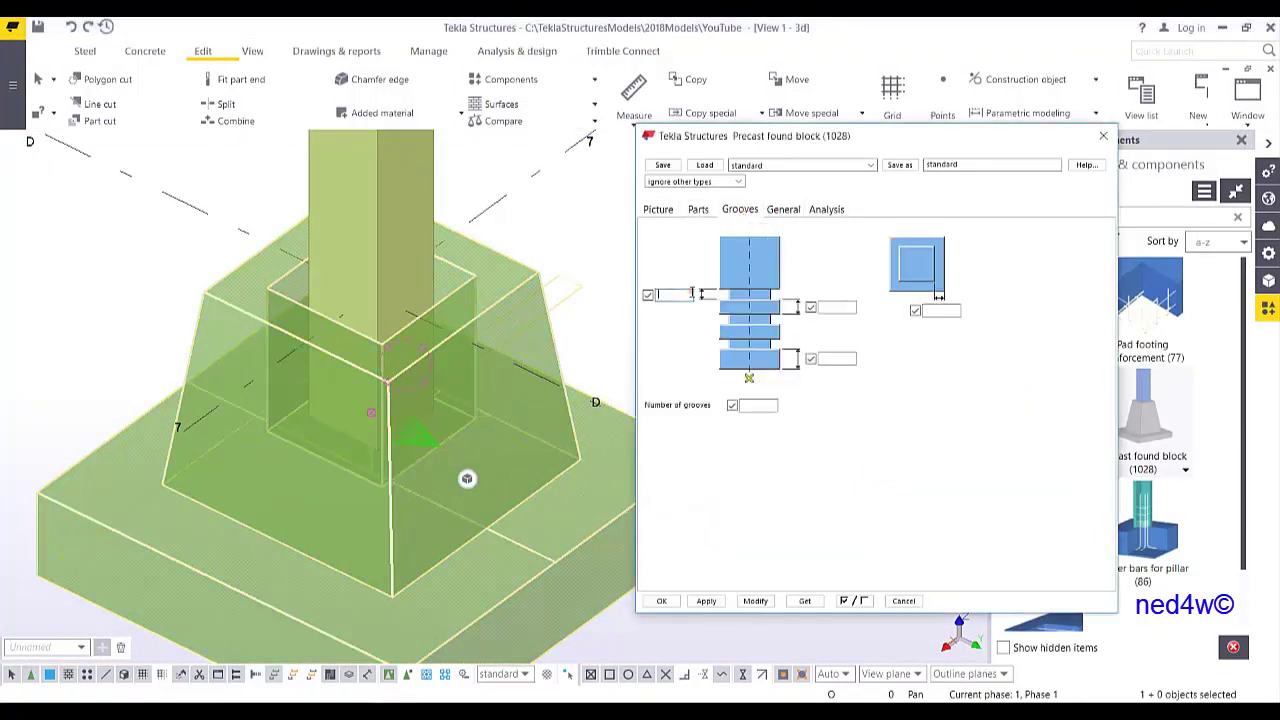
type("50")
left_click(832, 307)
type("50")
left_click(838, 358)
left_click(947, 310)
type("20")
left_click(760, 406)
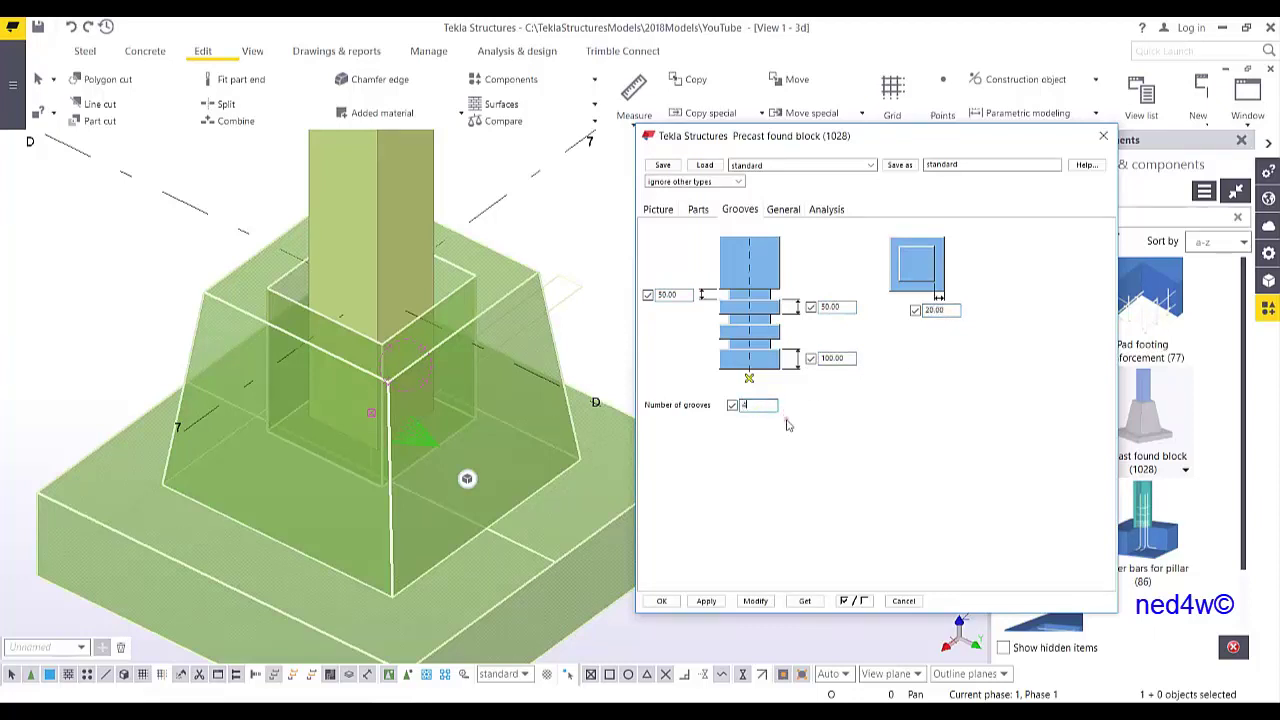
type("4")
left_click(757, 601)
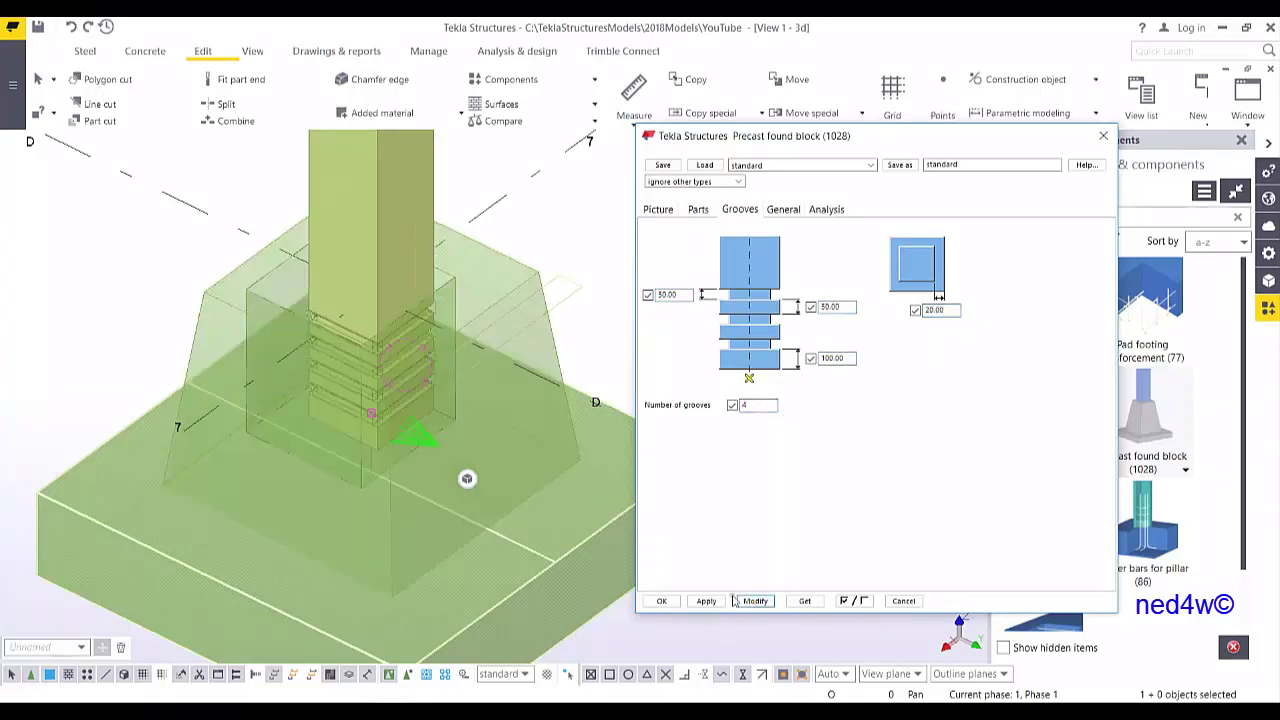
left_click(712, 601)
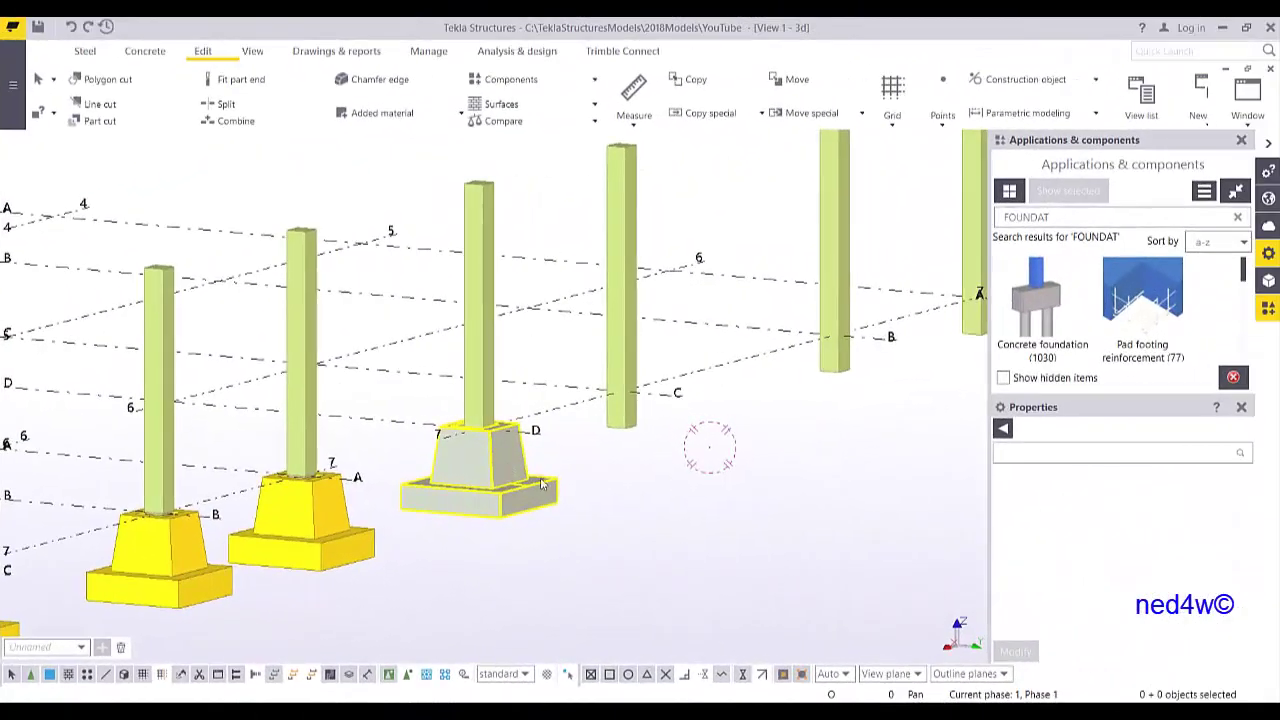
- Apply Precast found block (1028) to the remaining C/7, B/7 and A/7 columns together, positioned at the C/7 column's bottom
scroll(440, 490, "up", 5)
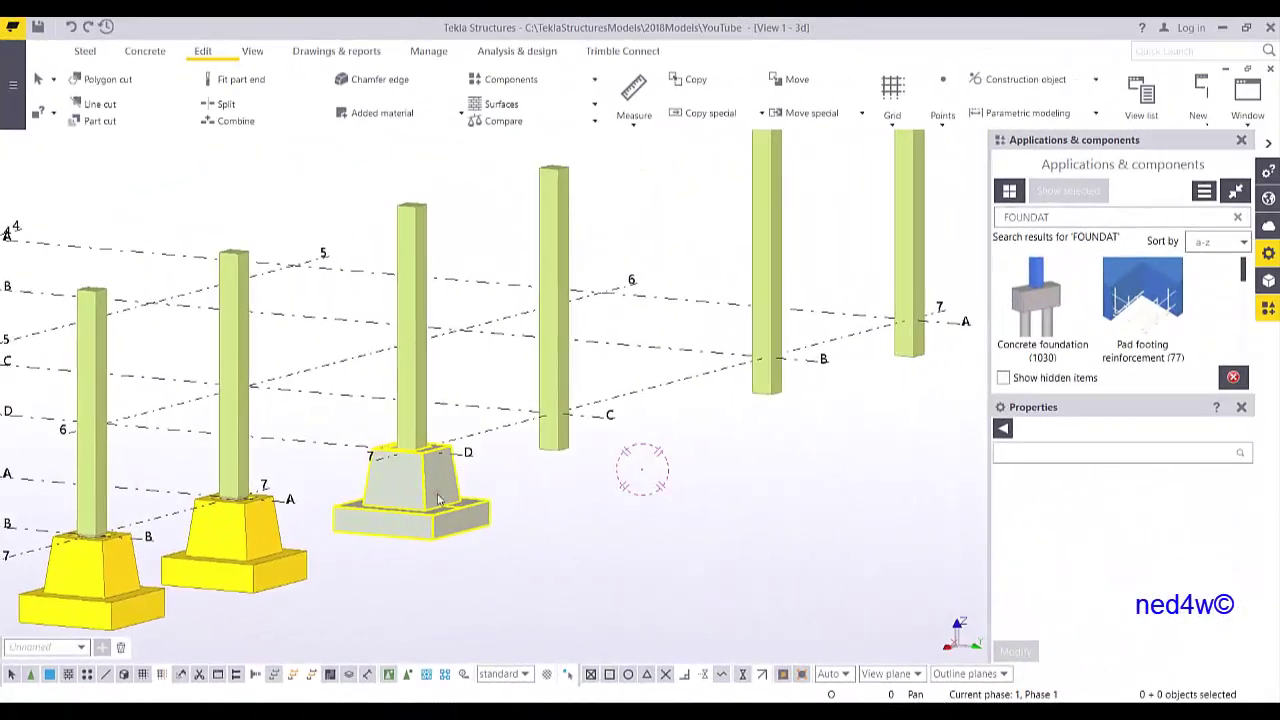
left_click(435, 484)
middle_click_drag(452, 546, 452, 544)
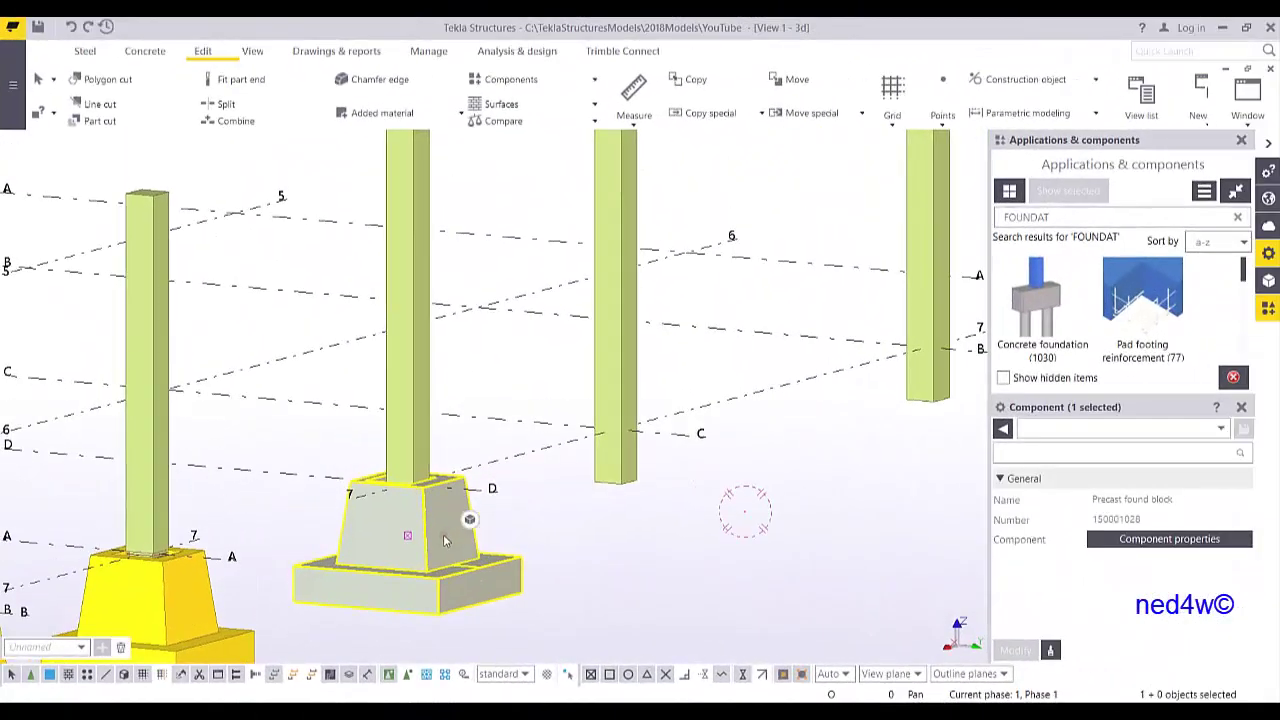
left_click(1241, 407)
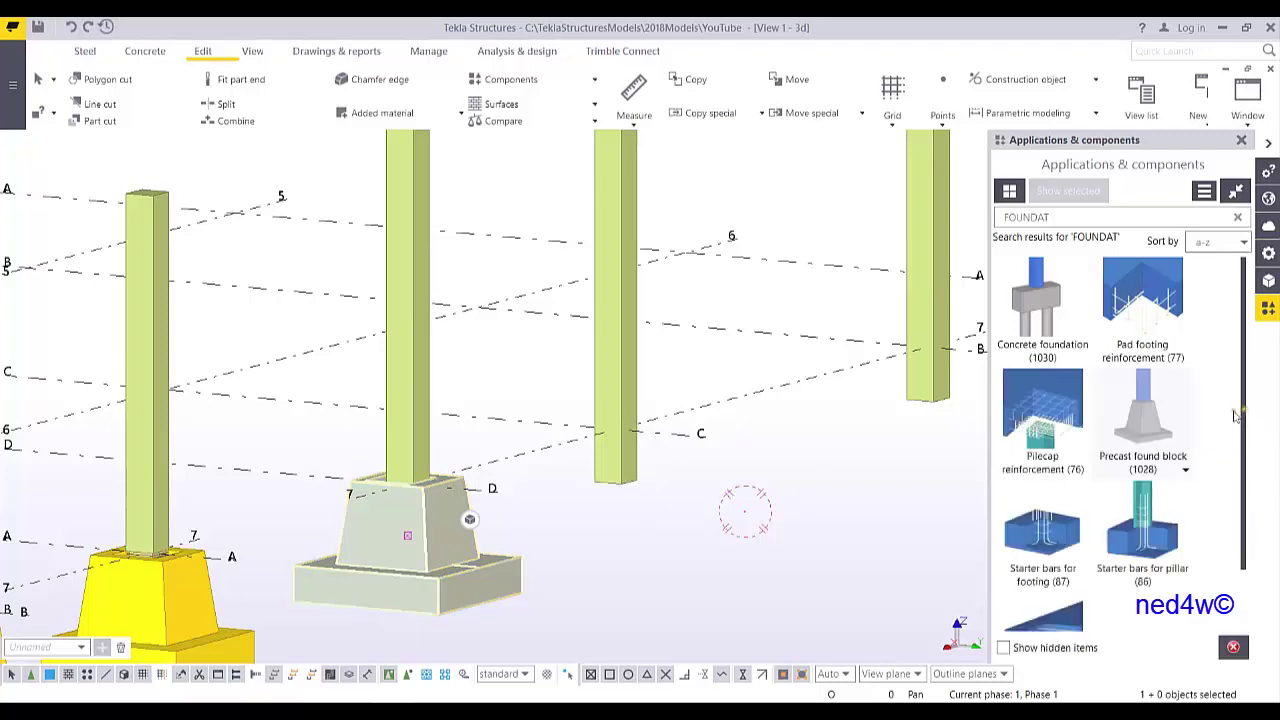
left_click(1147, 428)
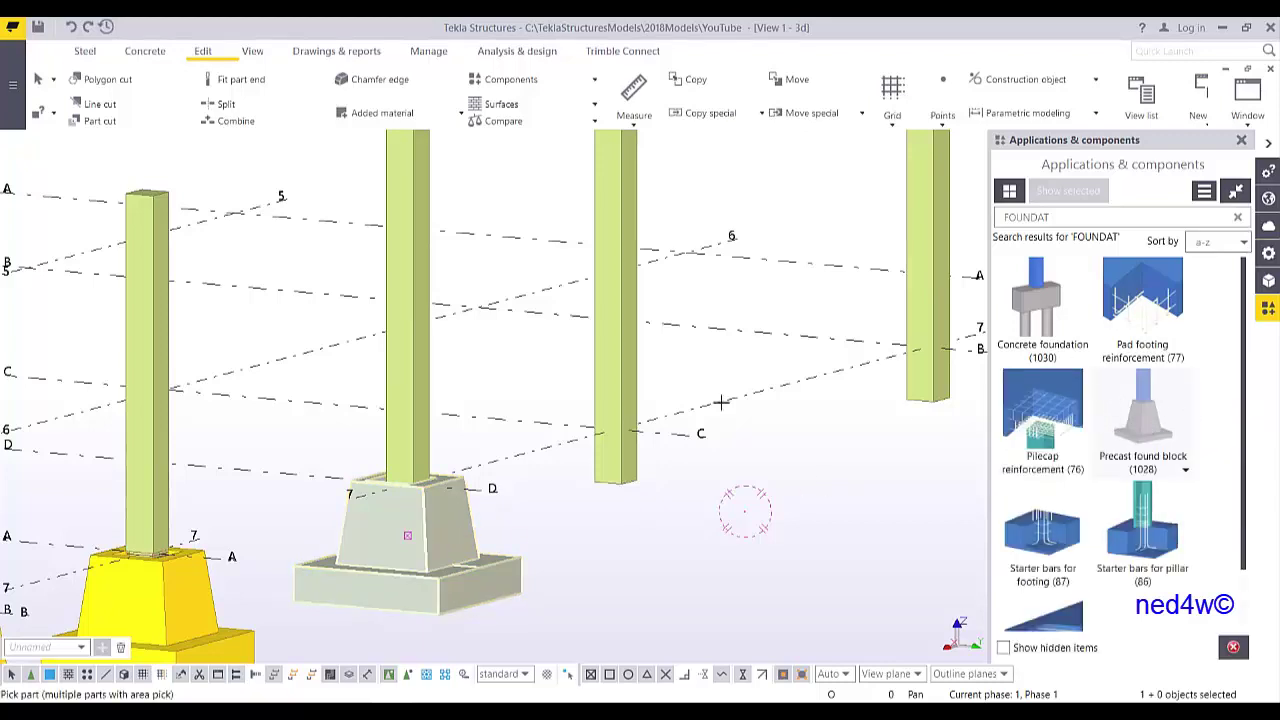
scroll(451, 420, "down", 5)
left_click_drag(797, 200, 431, 320)
scroll(434, 457, "up", 5)
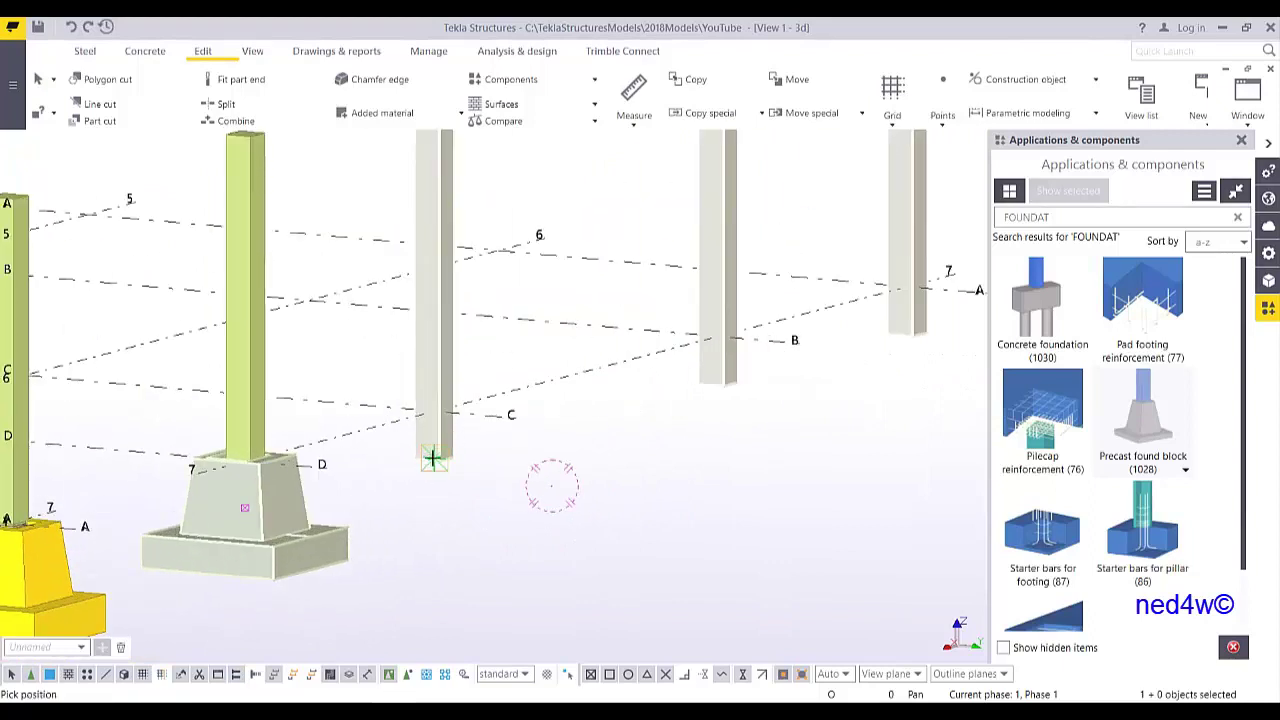
left_click(433, 457)
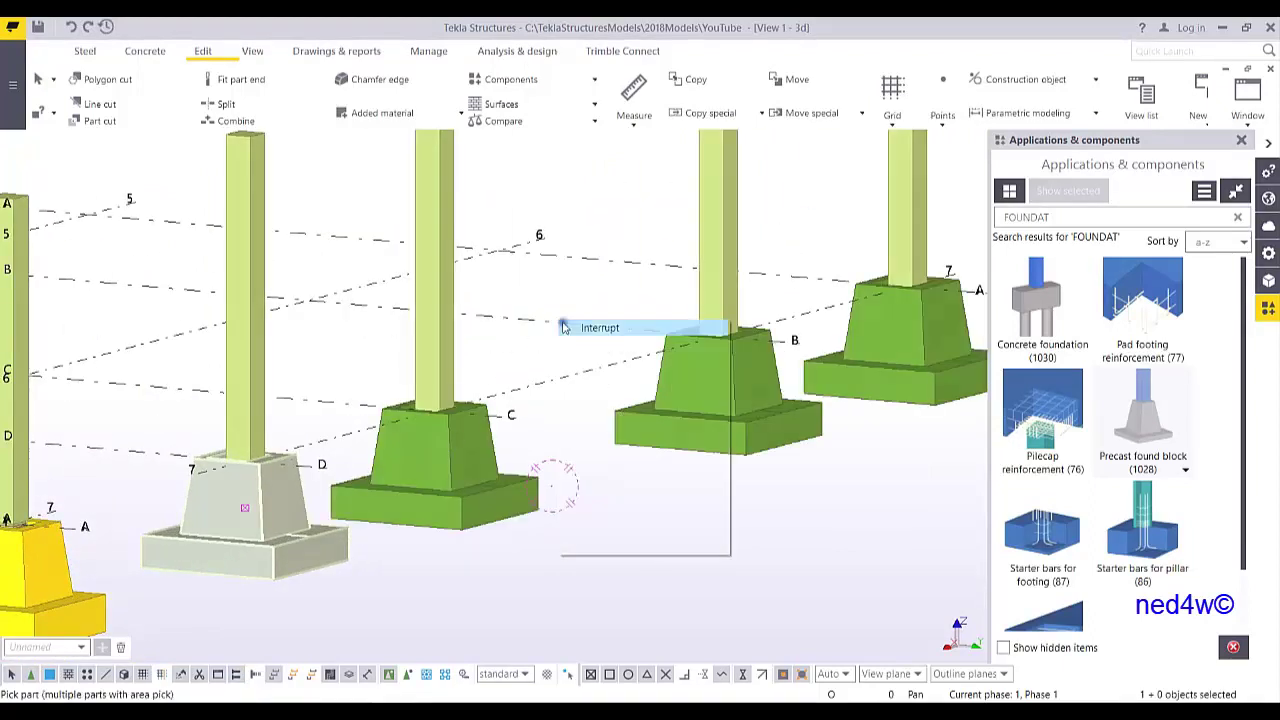
- Compare the manually modelled foundations with the precast found blocks along both rows of columns
scroll(570, 360, "down", 4)
middle_click_drag(573, 430, 731, 426)
scroll(731, 427, "down", 2)
middle_click_drag(683, 486, 714, 492, "ctrl")
scroll(466, 490, "up", 1)
left_click(345, 499)
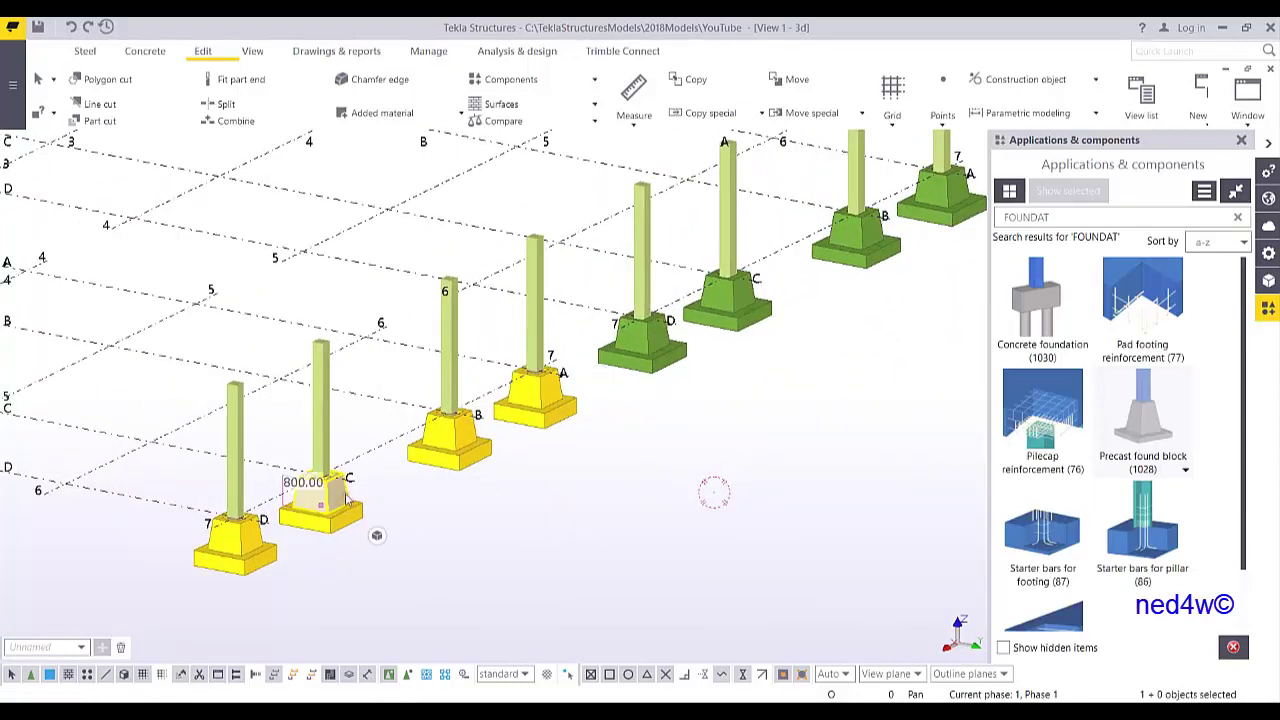
middle_click_drag(630, 402, 569, 452)
left_click(595, 404)
mouse_move(860, 486)
middle_mouse_down()
mouse_move(845, 536)
mouse_move(820, 497)
middle_mouse_up()
left_click(884, 487)
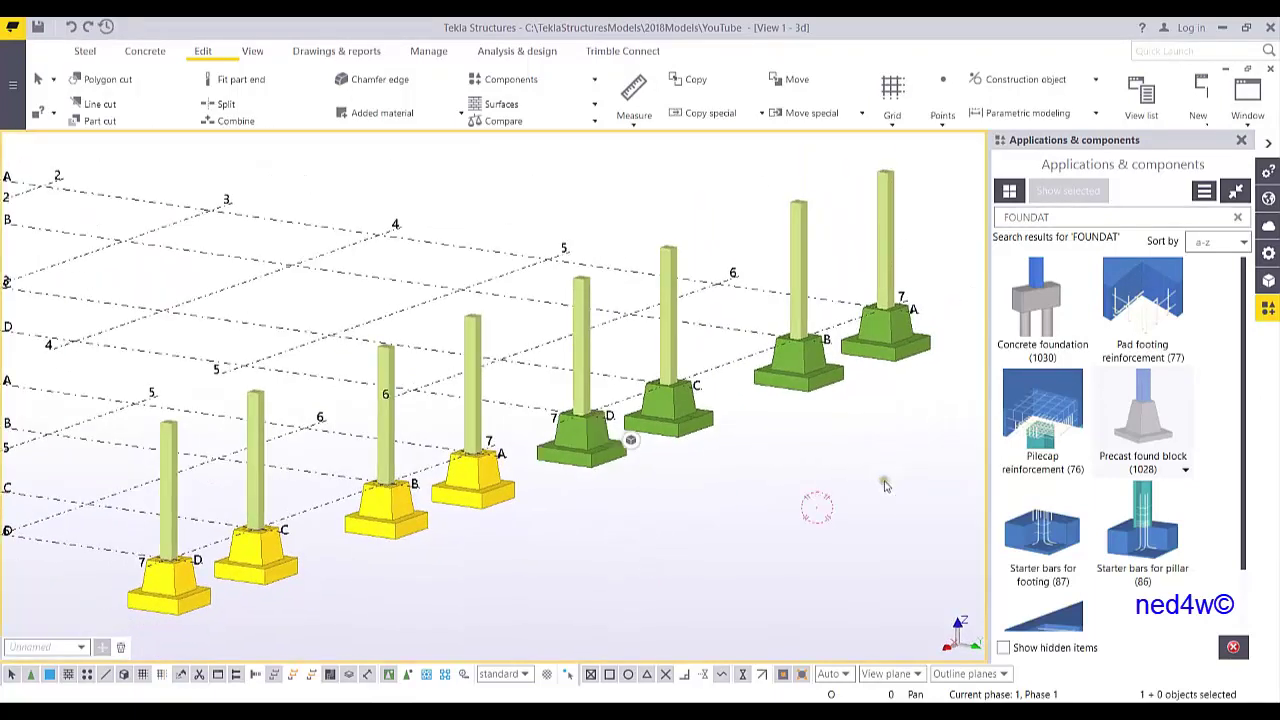